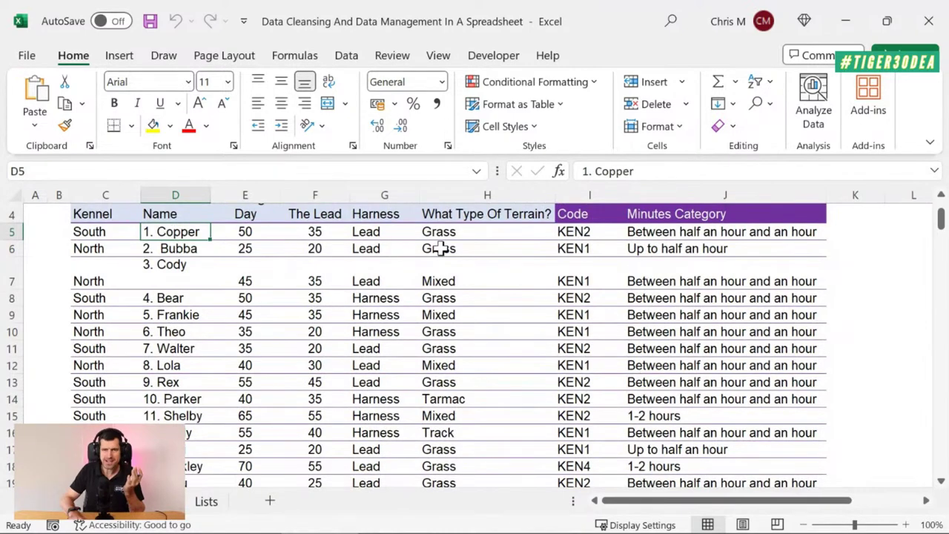
- Look through the dog names in column D, examining their number prefixes and spacing
key("ctrl+z")
key("ctrl+z")
key("ctrl+z")
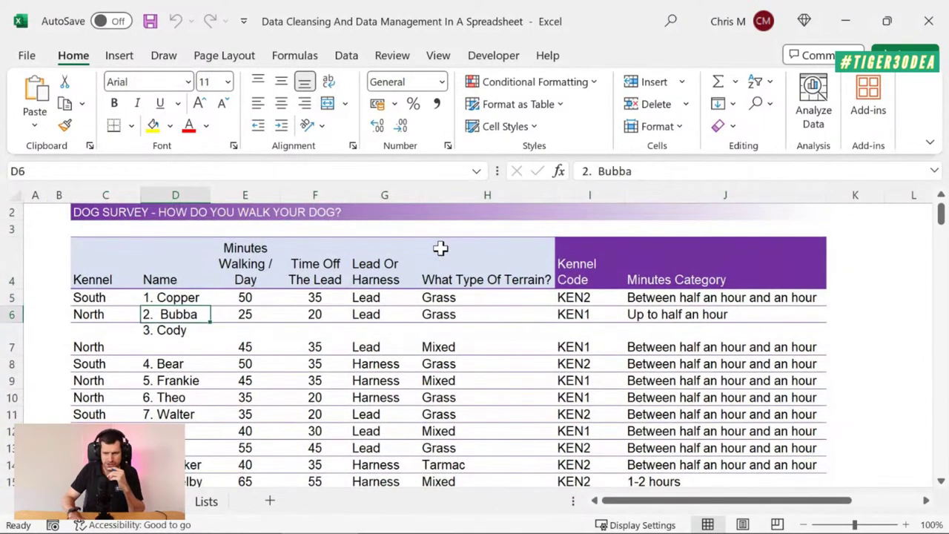
key("Down")
key("Down")
key("Down")
key("Down")
key("Down")
key("Down")
key("Down")
key("Down")
key("Down")
key("Down")
key("Down")
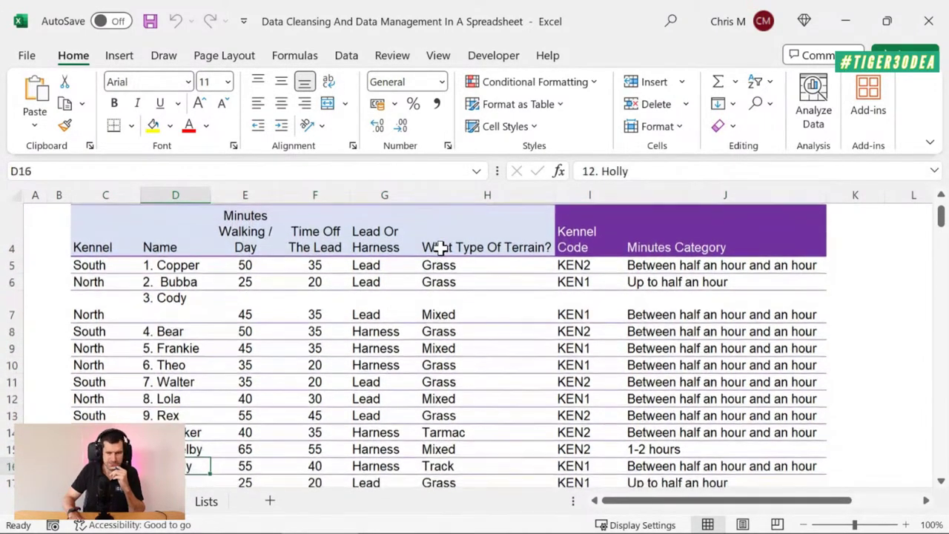
key("Down")
key("Down")
key("Down")
key("Down")
key("Down")
key("Down")
key("Down")
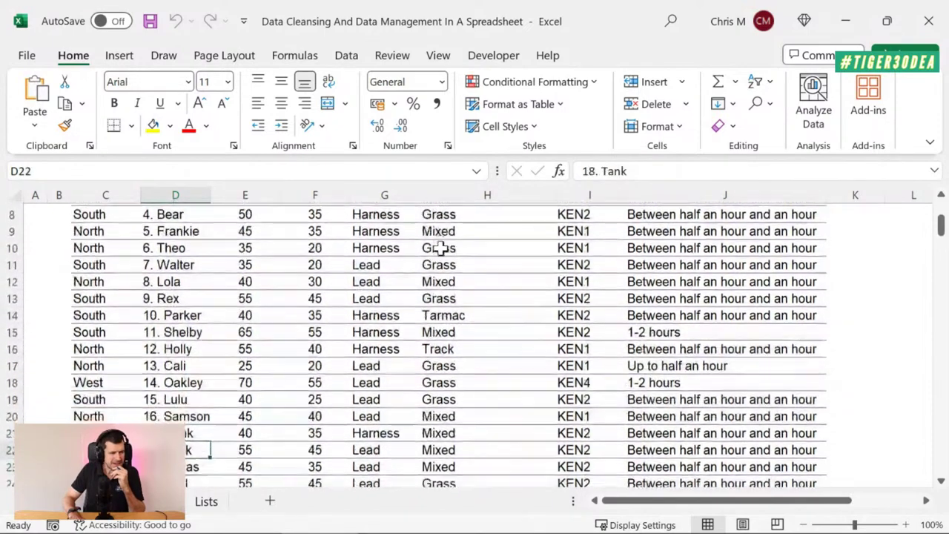
key("Down")
key("Up")
key("Up")
key("Up")
key("Up")
key("Up")
key("Up")
key("Up")
key("Up")
key("Up")
key("Up")
key("Up")
key("Up")
key("Up")
key("Up")
key("Up")
key("Up")
key("Up")
key("Up")
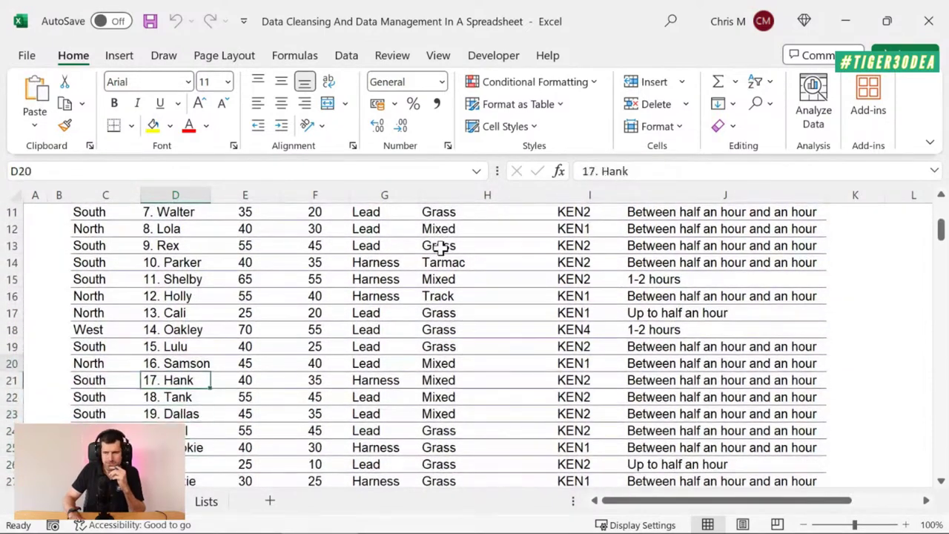
key("Up")
key("Up")
key("Up")
key("Down")
key("Down")
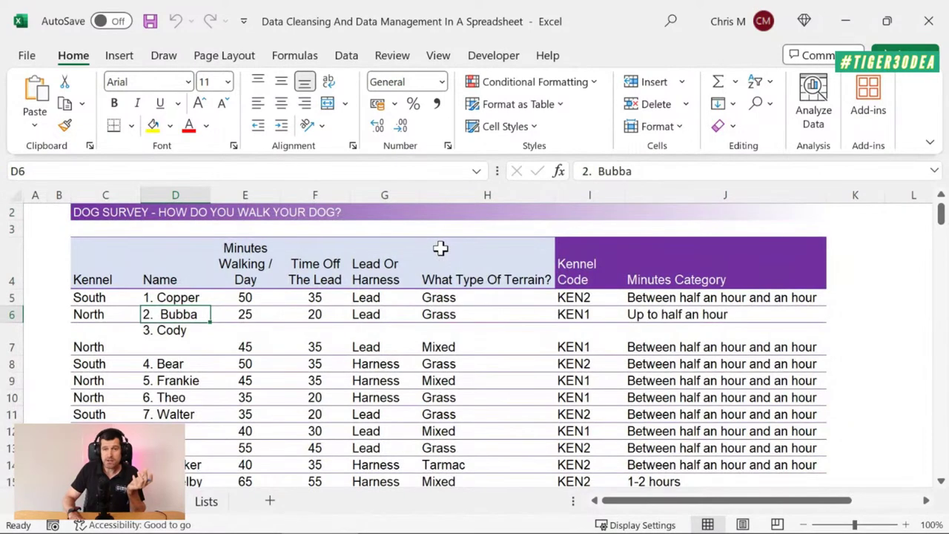
key("Up")
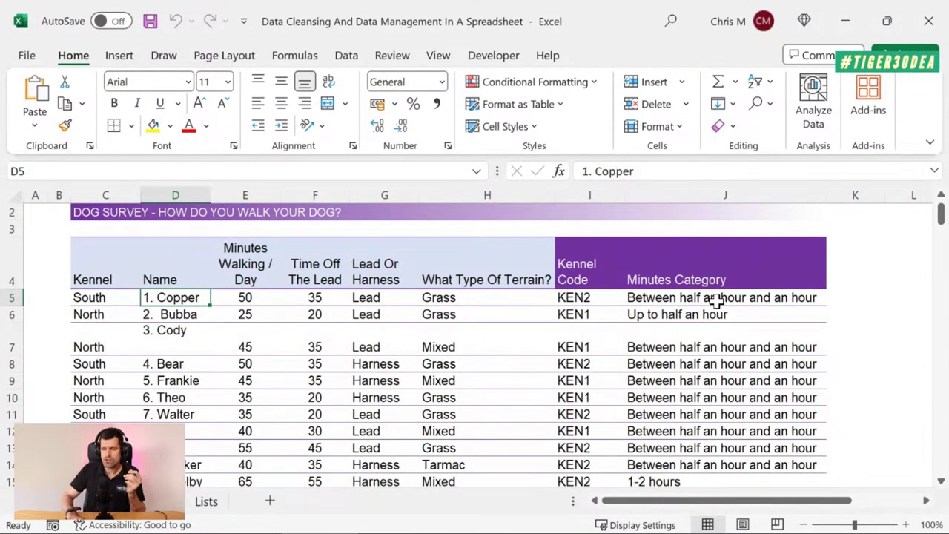
- Hide the Kennel Code and Minutes Category columns, I and J
key("Right")
key("Right")
key("Right")
key("Right")
key("Right")
key("shift+Right")
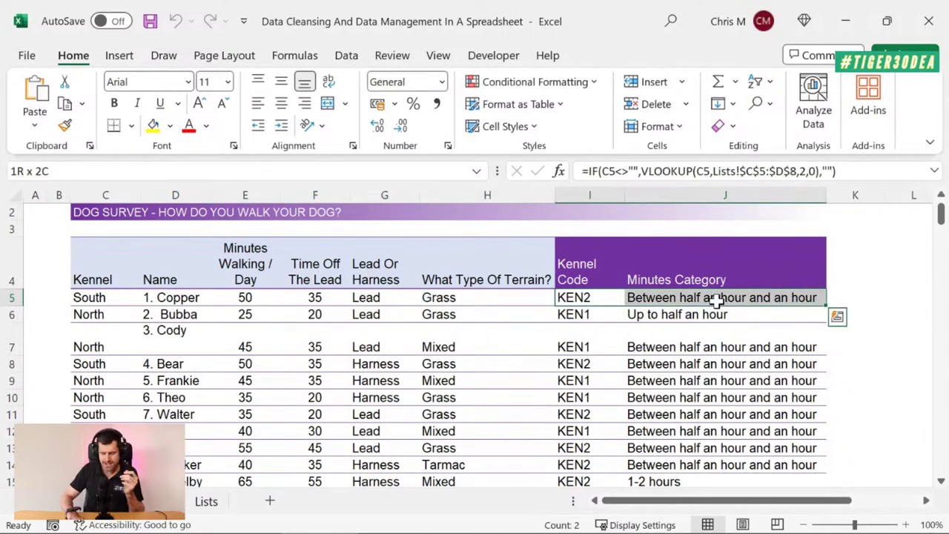
key("alt")
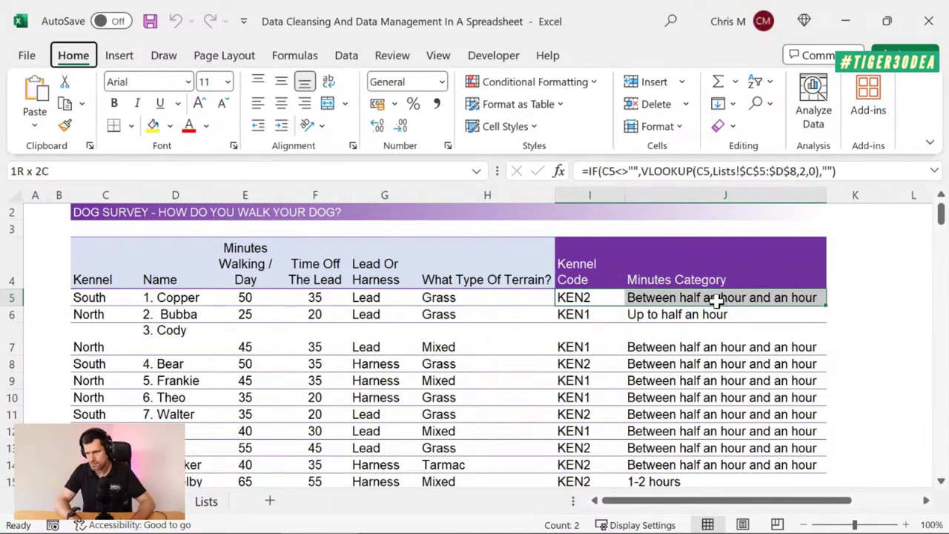
key("h")
key("o")
key("u")
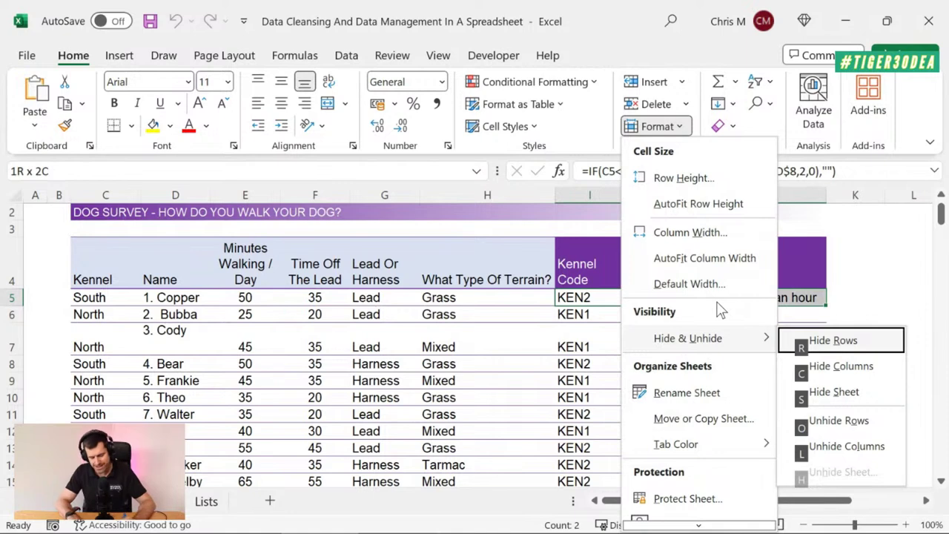
key("c")
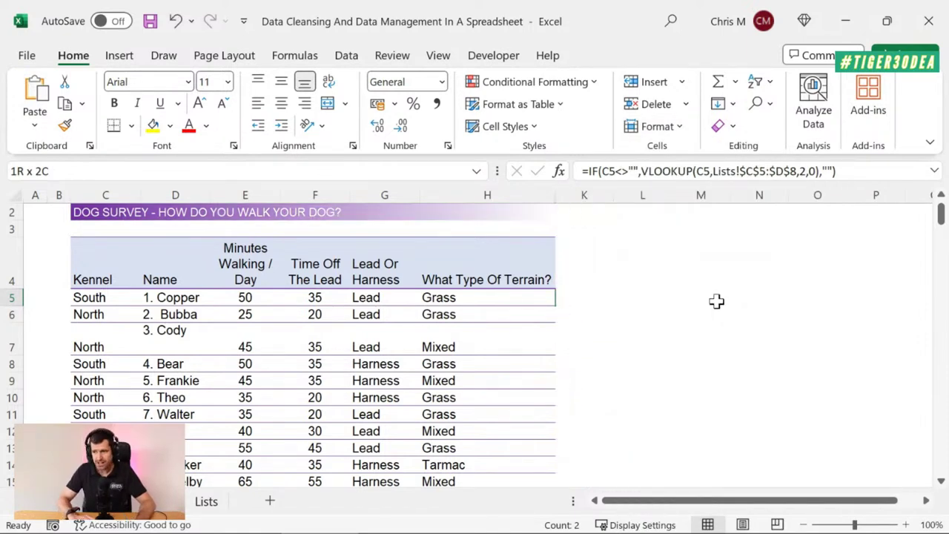
- Enter a FIND formula in K5 that locates the first space in the dog name: =FIND(" ",D5)
left_click(572, 289)
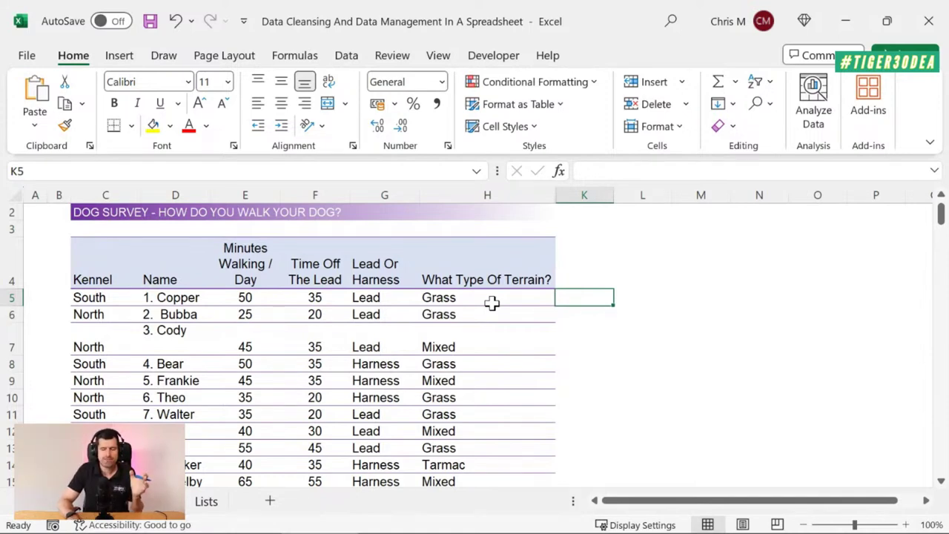
type("=f")
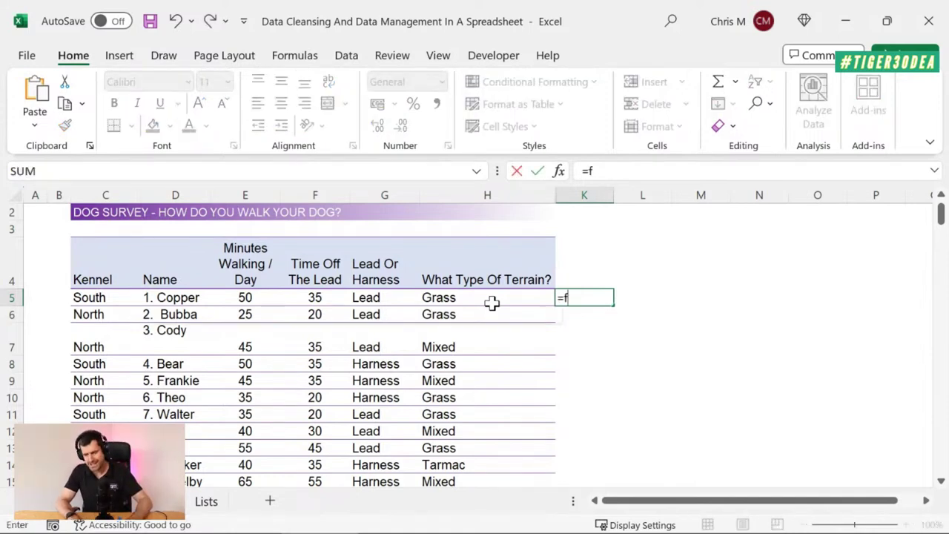
type("ind(")
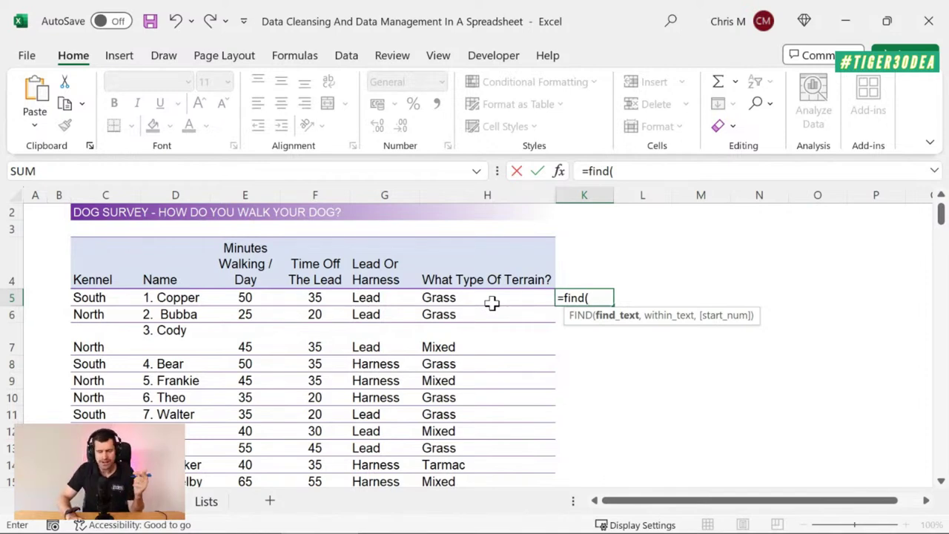
type("\"")
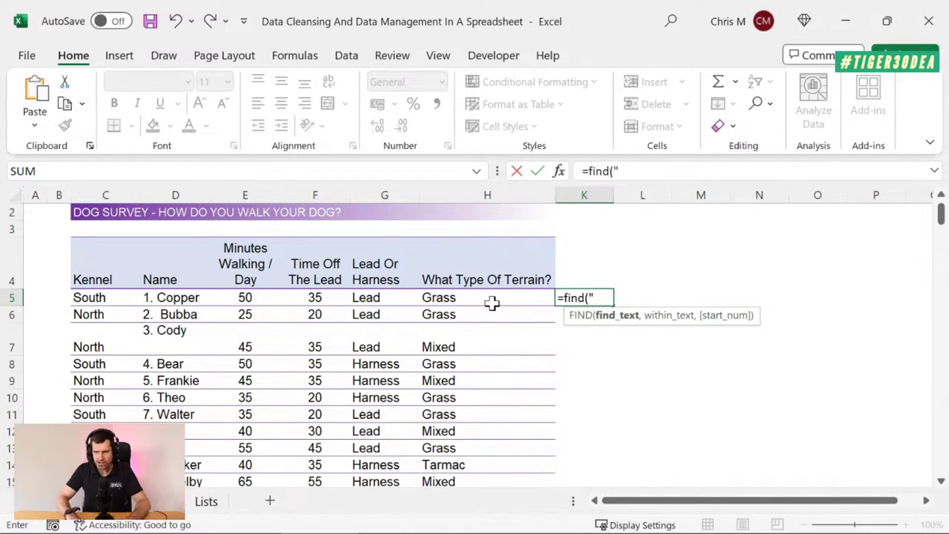
type(" \"")
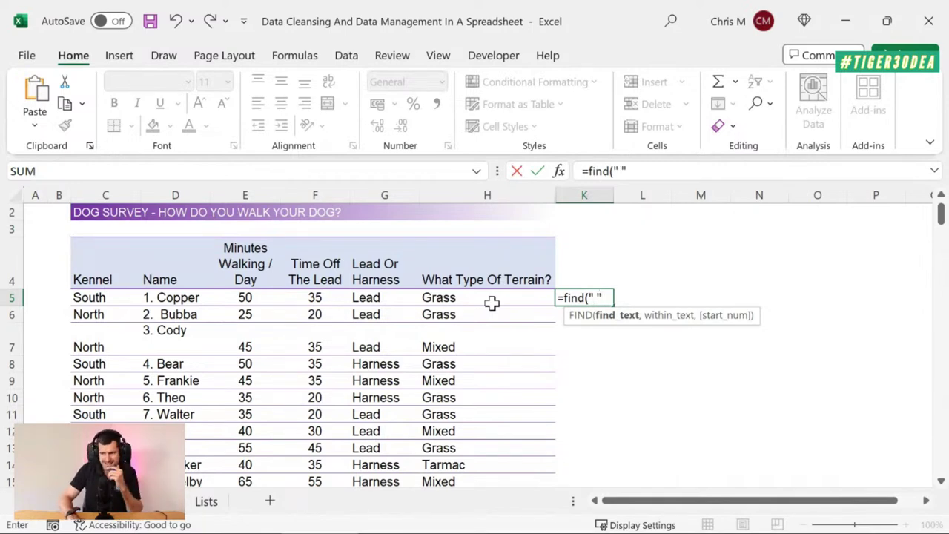
type(",")
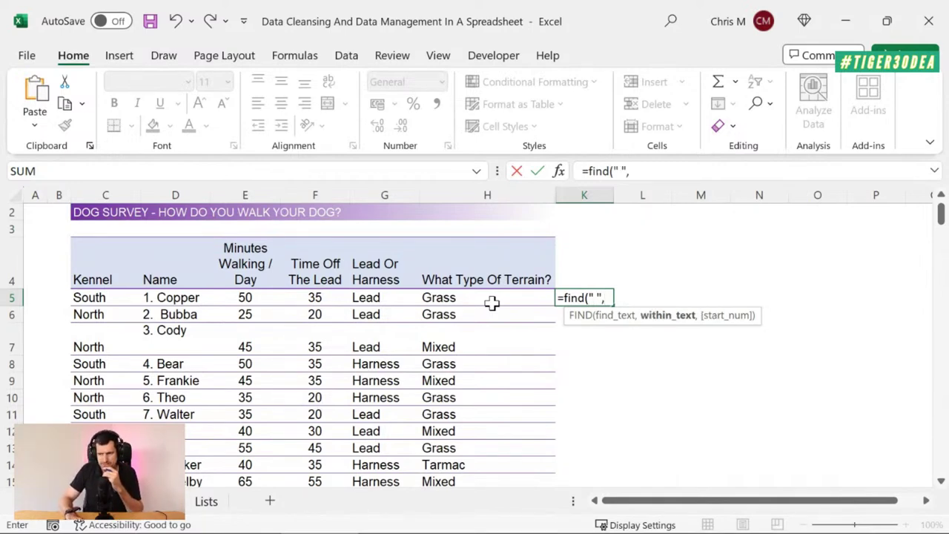
key("Left")
key("Left")
key("Left")
key("Left")
key("Left")
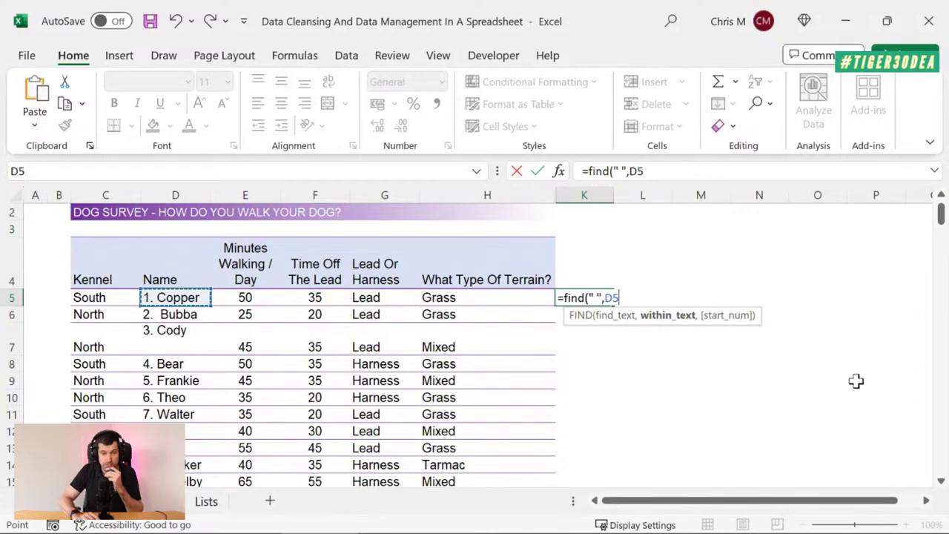
key("Return")
key("Up")
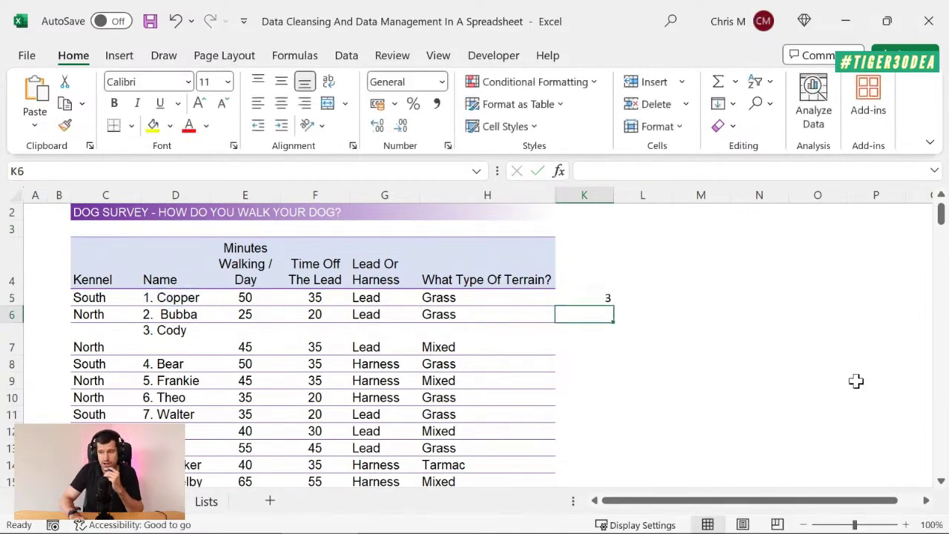
- Fill the FIND formula from K5 down column K for all the survey rows
double_click(613, 305)
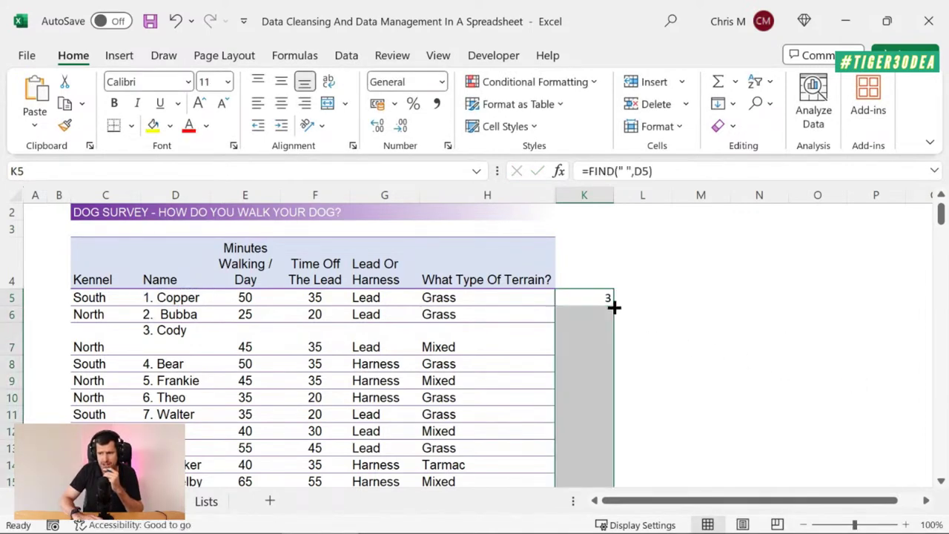
left_click(583, 297)
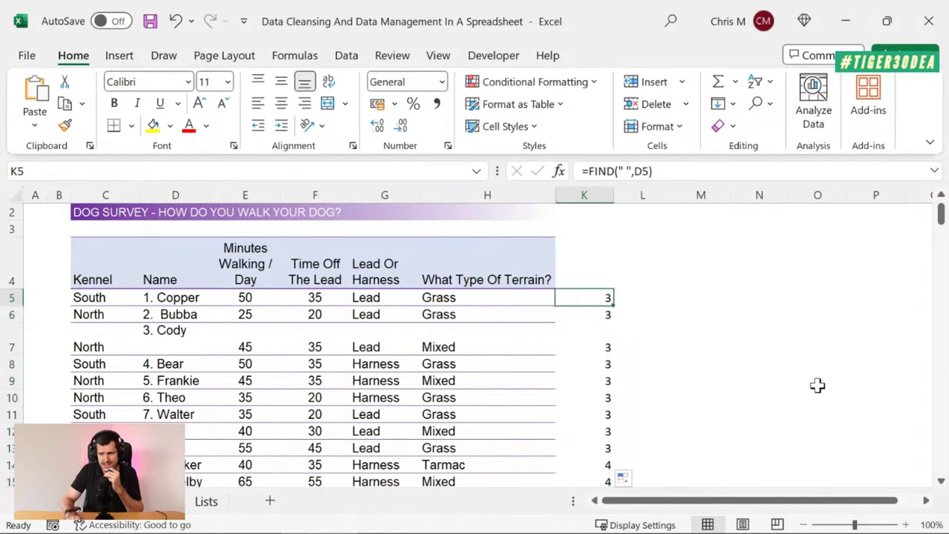
key("Down")
key("Down")
key("Up")
key("Up")
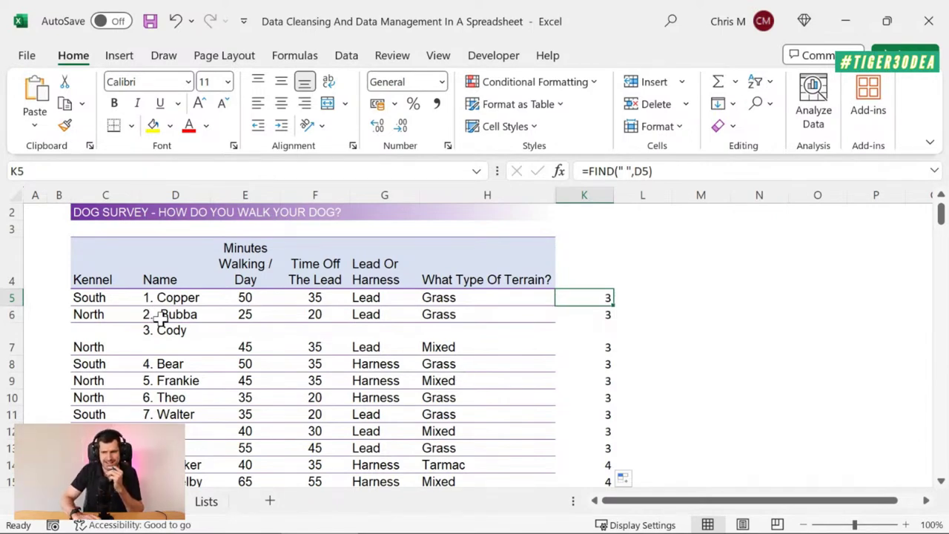
key("Right")
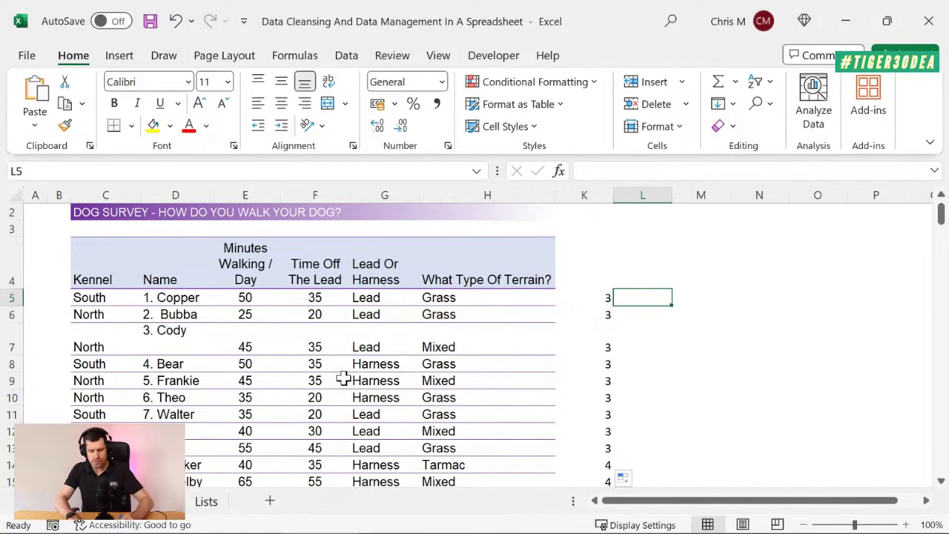
type("=right")
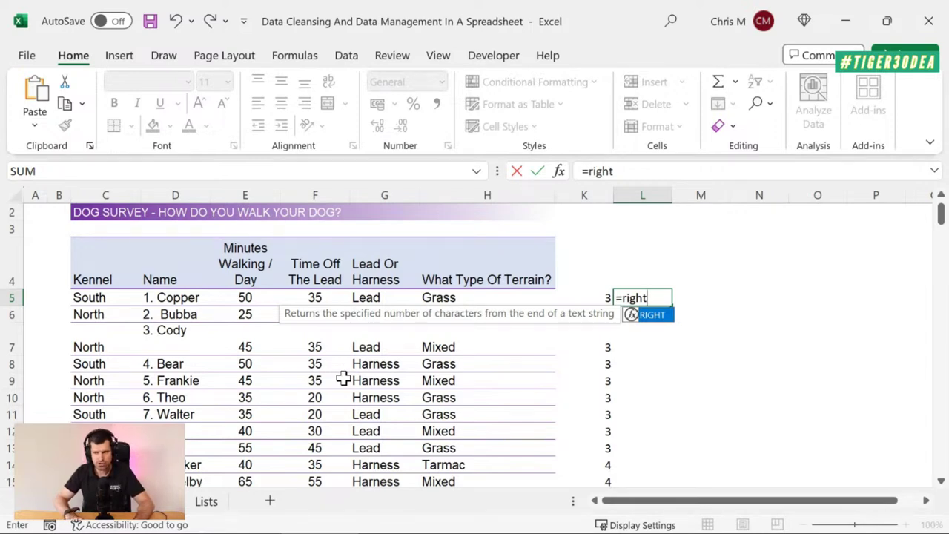
key("ctrl+Return")
key("Delete")
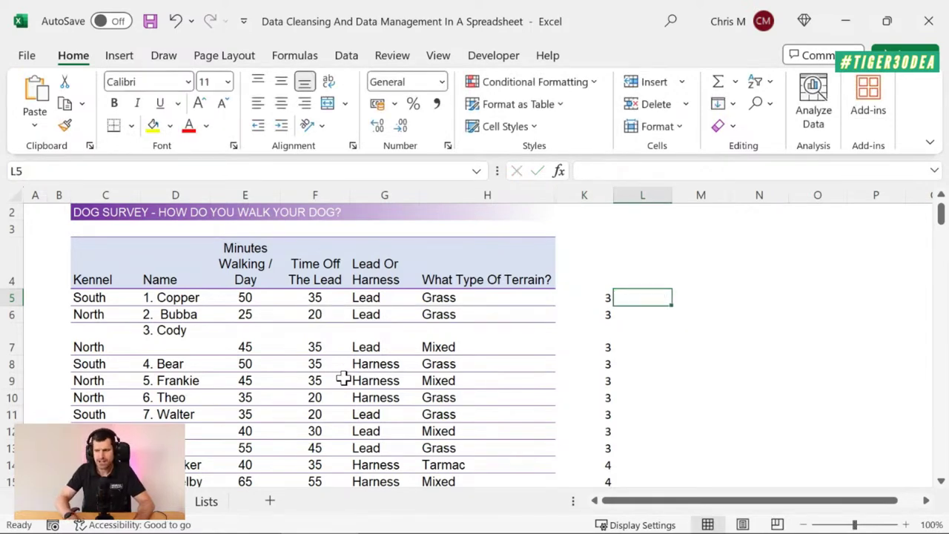
- Enter =LEN(D5) in L5 to get the character length of the first dog name
type("=len(")
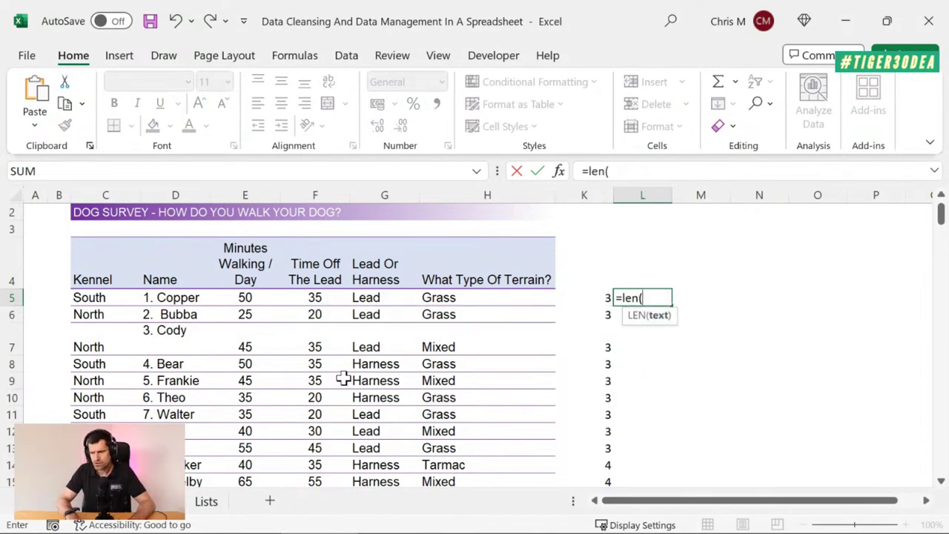
key("Return")
key("Return")
key("End")
key("Left")
key("Left")
key("Left")
key("Left")
key("Left")
key("Left")
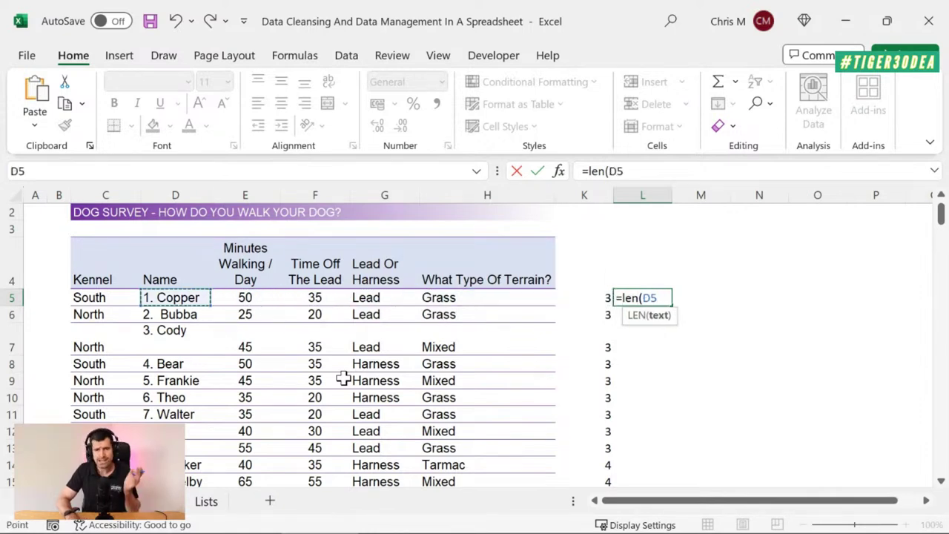
key("Return")
- Fill the LEN formula from L5 down column L for all the survey rows
left_click(631, 297)
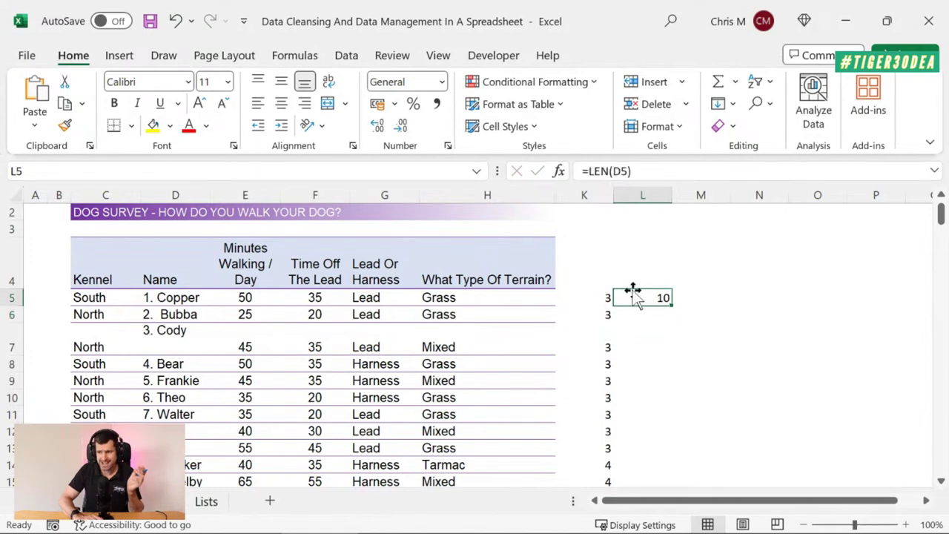
double_click(672, 307)
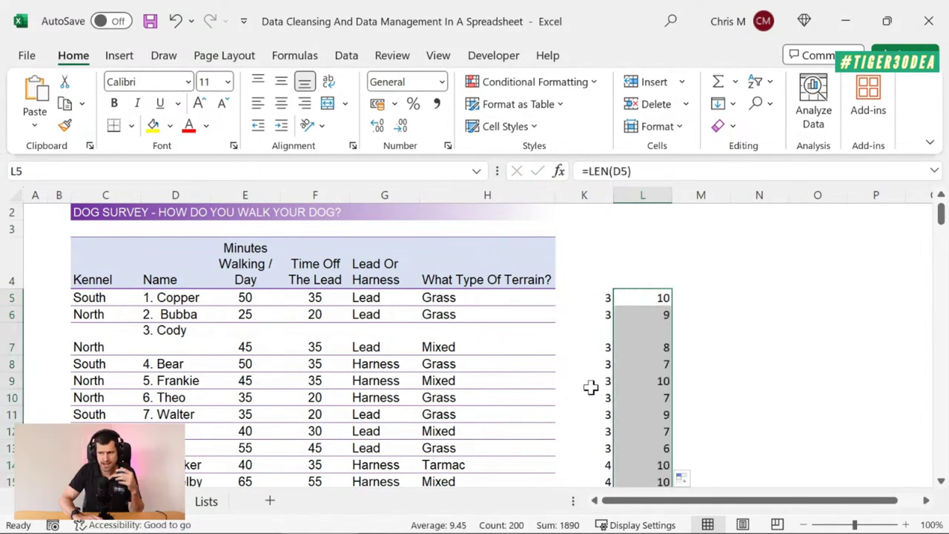
left_click(635, 382)
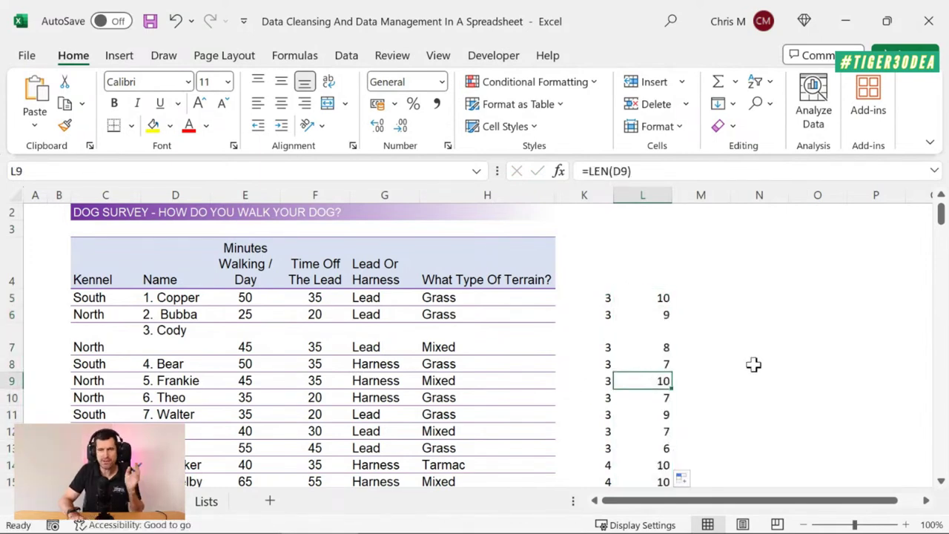
- Label the helper columns in row 4, with "Find" in K4 and "Len" in L4
key("Right")
key("Up")
key("Up")
key("Up")
key("Up")
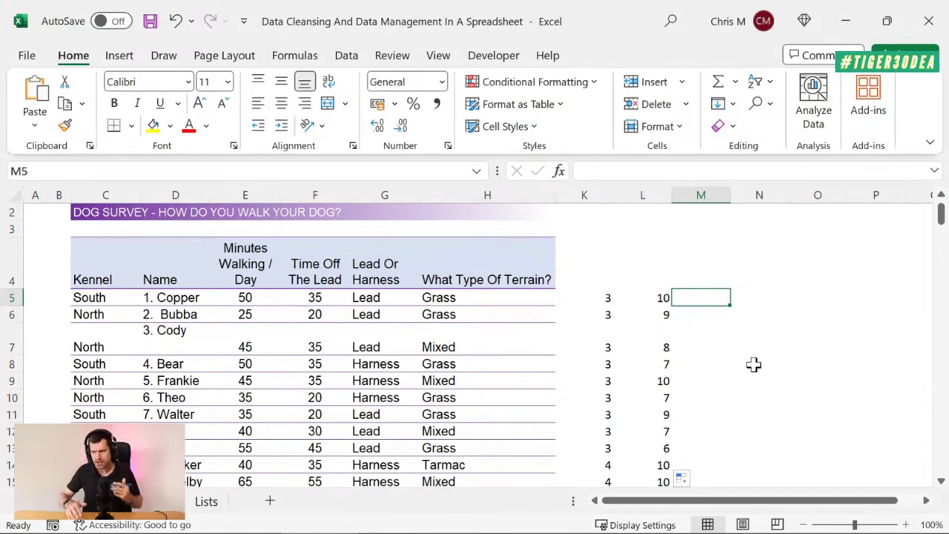
key("Up")
key("Left")
key("Left")
type("F")
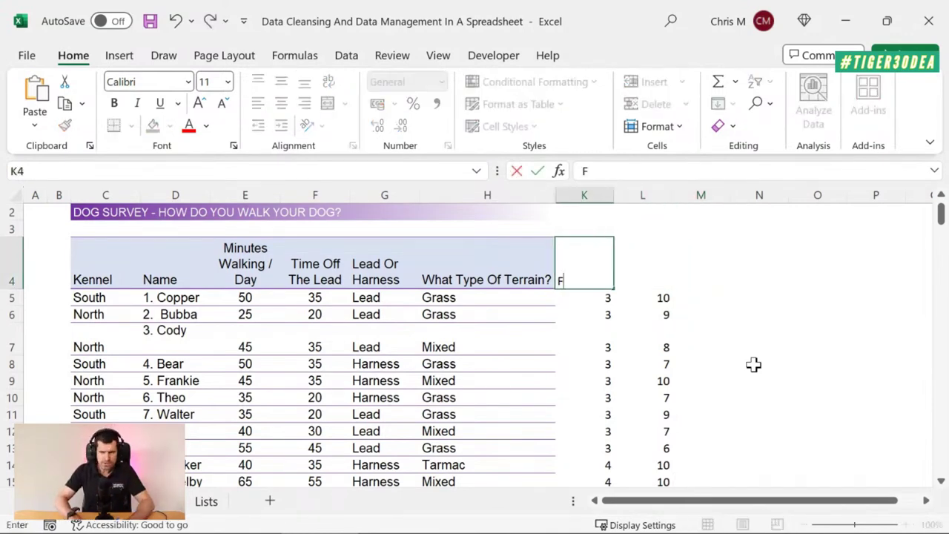
type("ind")
key("Return")
key("Up")
key("Right")
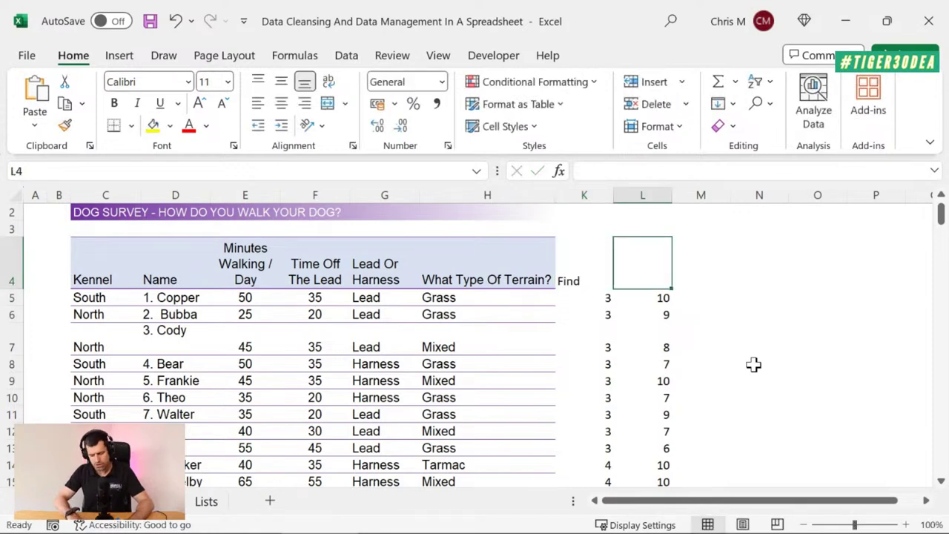
type("Len")
key("Return")
key("Up")
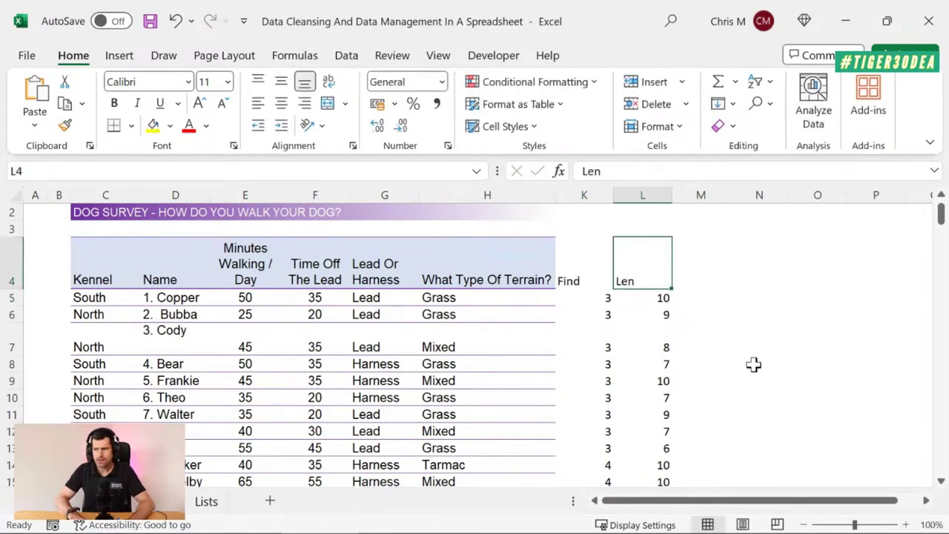
- Label the third helper column by entering "Right Portion Of Text" in M4
key("Right")
type("Tex")
key("BackSpace")
key("BackSpace")
key("BackSpace")
type("Right Po")
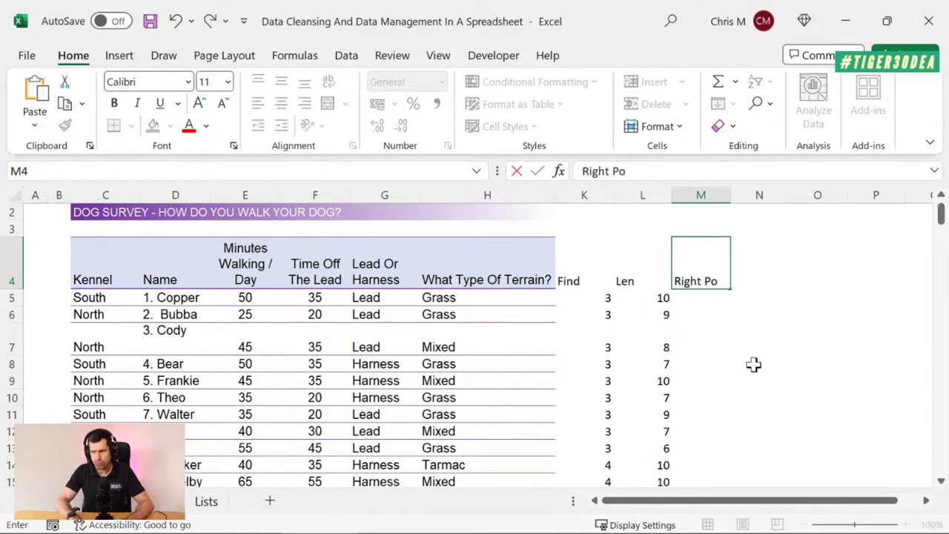
type("rtion Of")
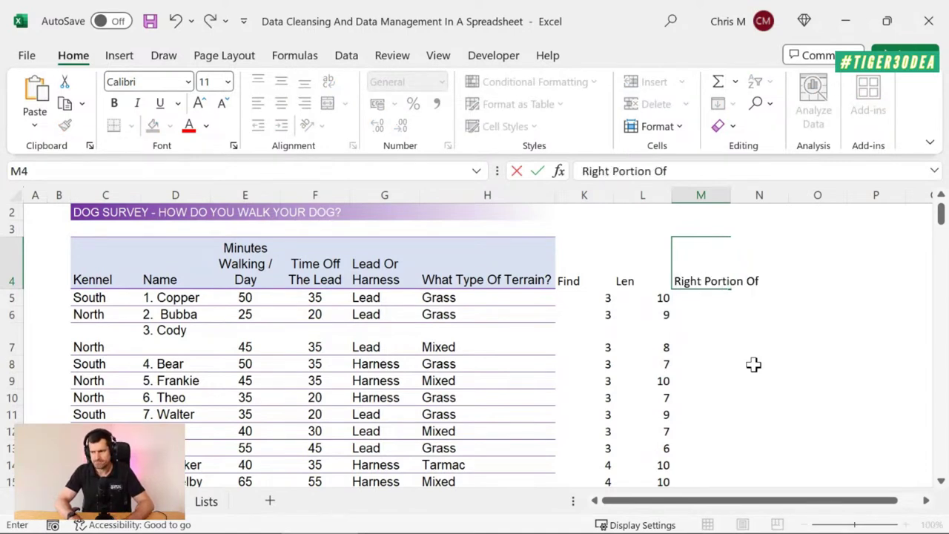
type(" Text")
key("Return")
- Turn on text wrapping for the helper column headings in row 4, starting at K4
key("Up")
key("Left")
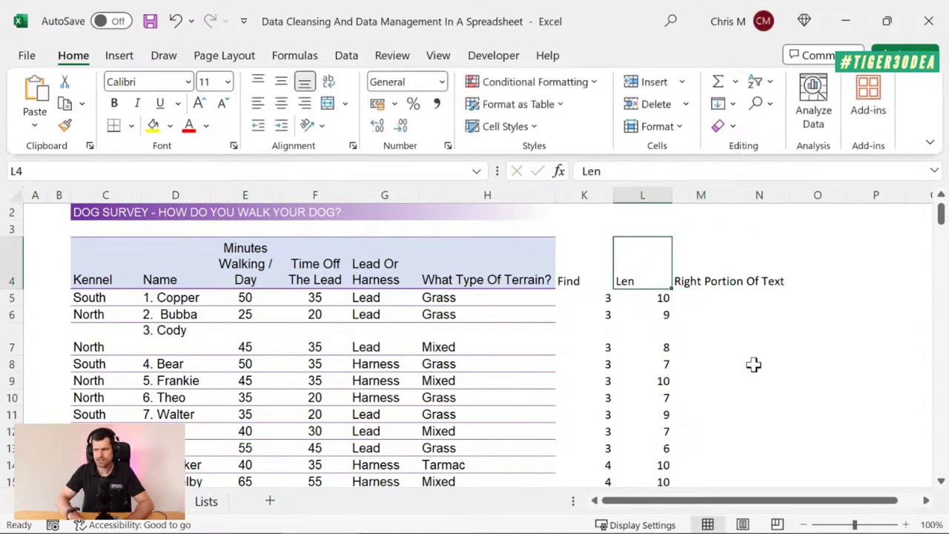
key("Left")
key("shift+Right")
key("shift+Right")
key("shift+Right")
key("shift+Right")
key("shift+Right")
key("alt+h")
key("w")
- Enter =L5-K5 in M5 and fill it down column M for all the survey rows
key("Down")
key("Right")
key("Right")
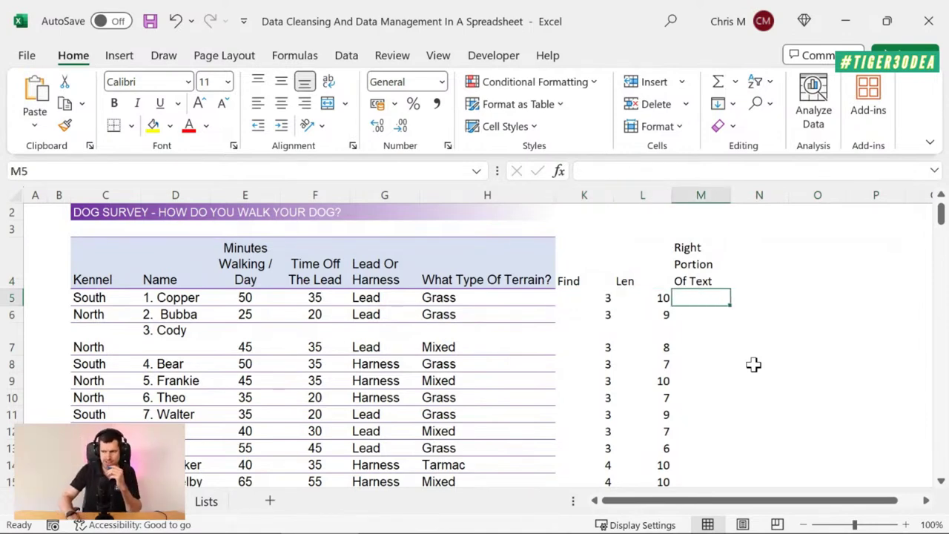
type("=")
key("Left")
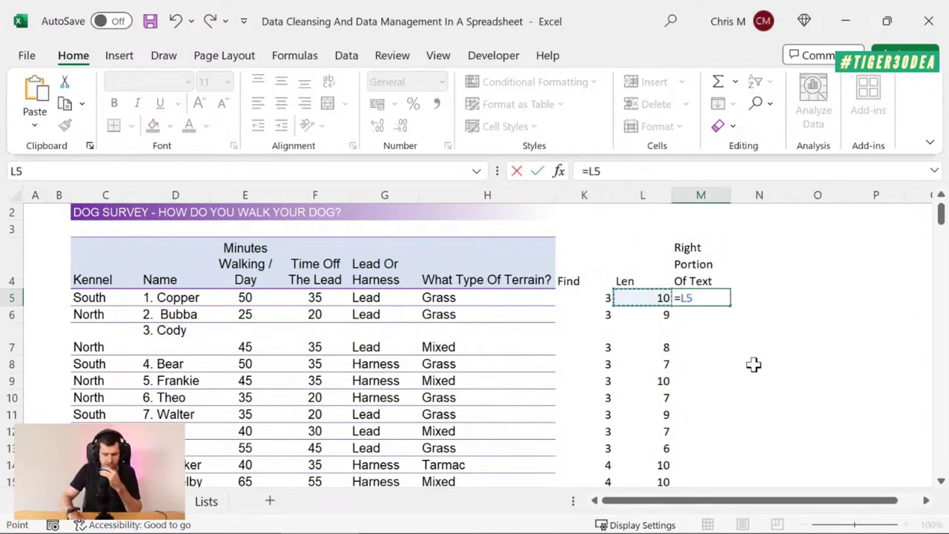
type("-")
key("Left")
key("Left")
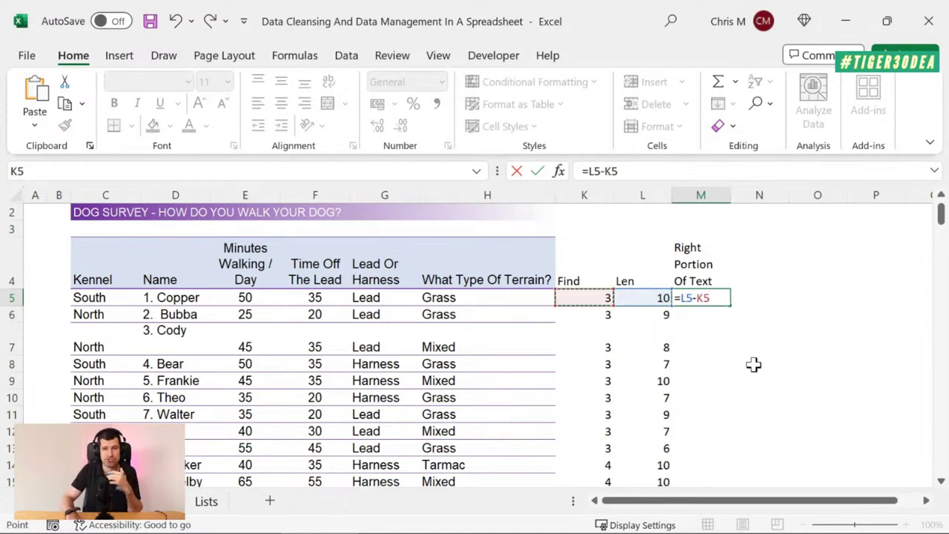
key("Return")
key("Up")
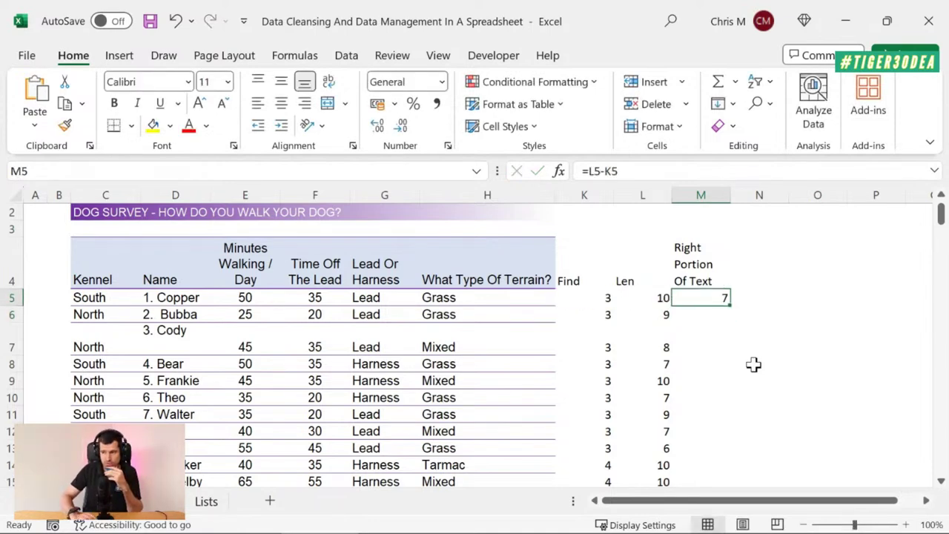
double_click(730, 306)
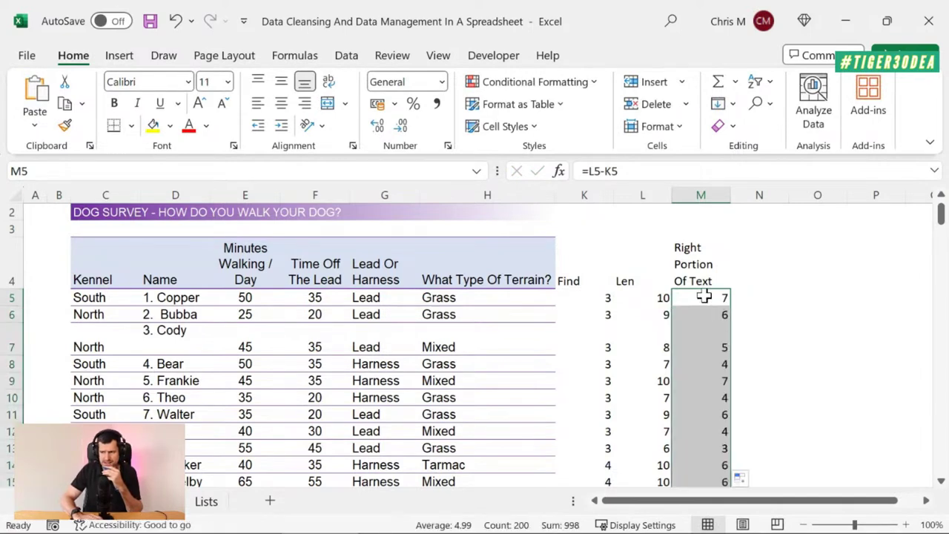
- Label the fourth helper column by entering "Right" in N4
key("Left")
key("Left")
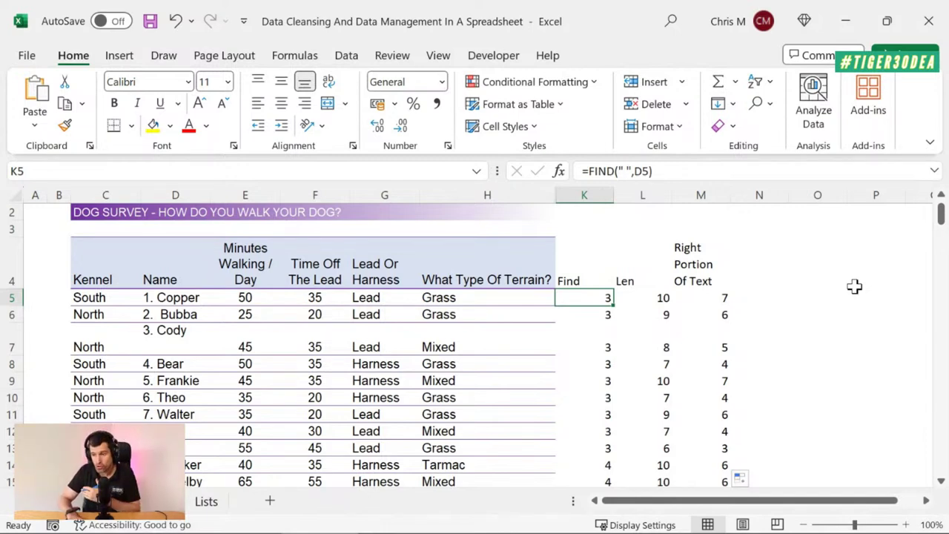
key("Right")
key("Right")
key("Left")
key("Right")
key("Right")
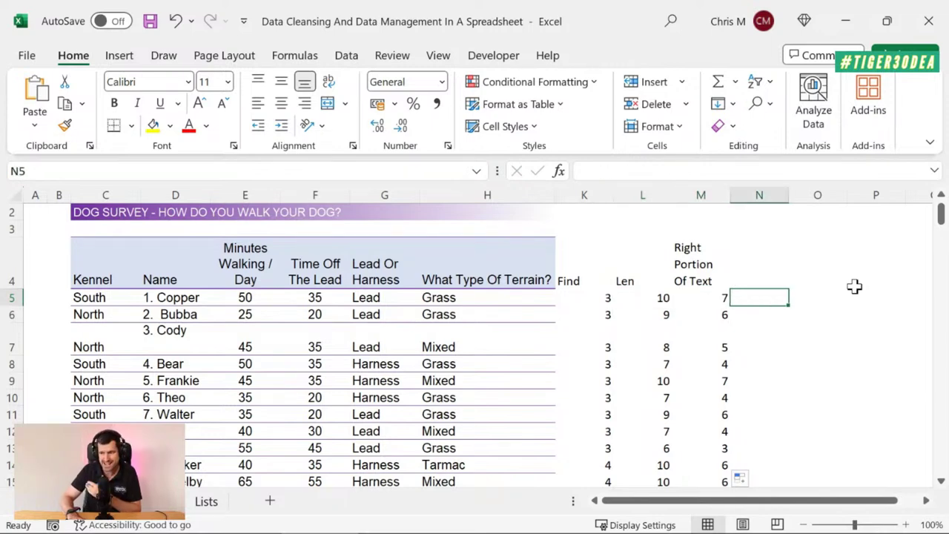
key("Up")
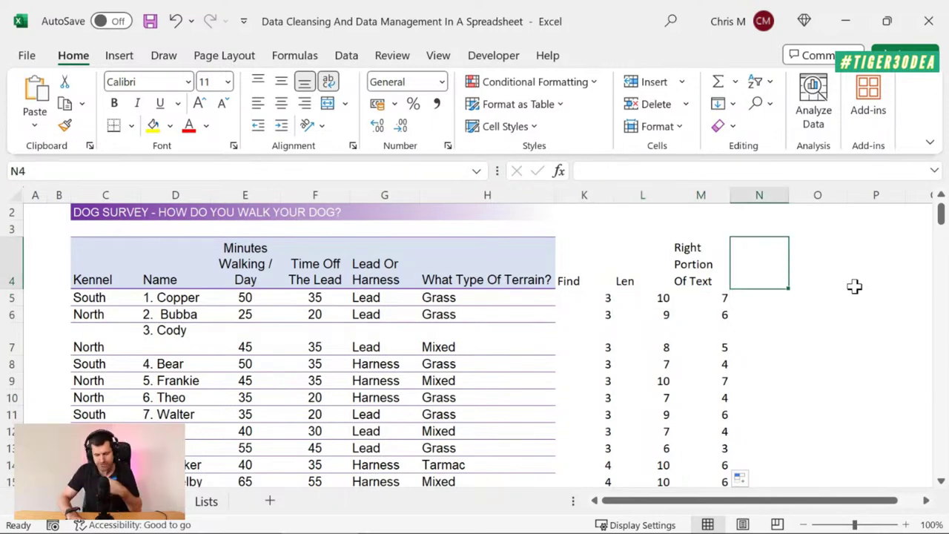
type("Right")
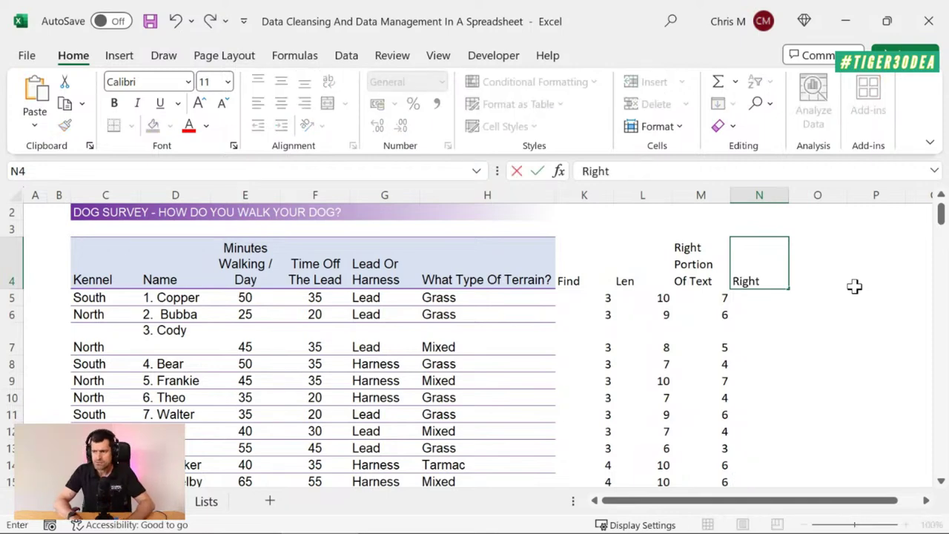
key("Return")
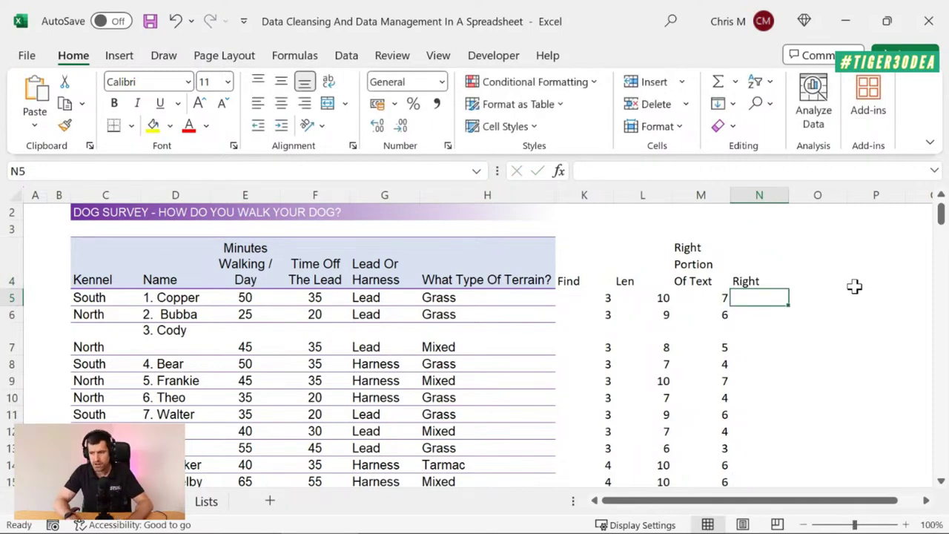
- Enter =RIGHT(D5,M5) in N5 and fill it down column N for all the survey rows
type("=right(")
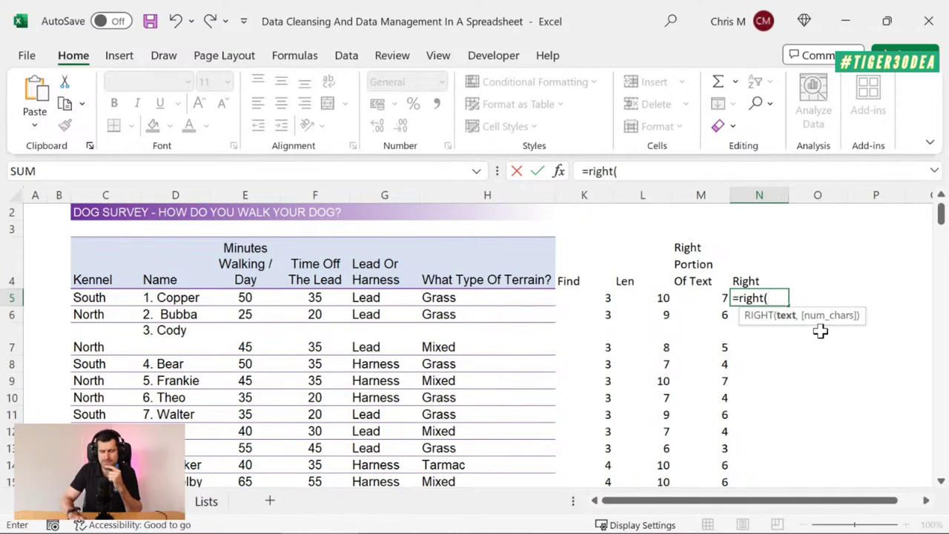
key("Left")
key("Left")
key("Left")
key("Left")
key("Left")
key("Left")
key("Left")
key("Left")
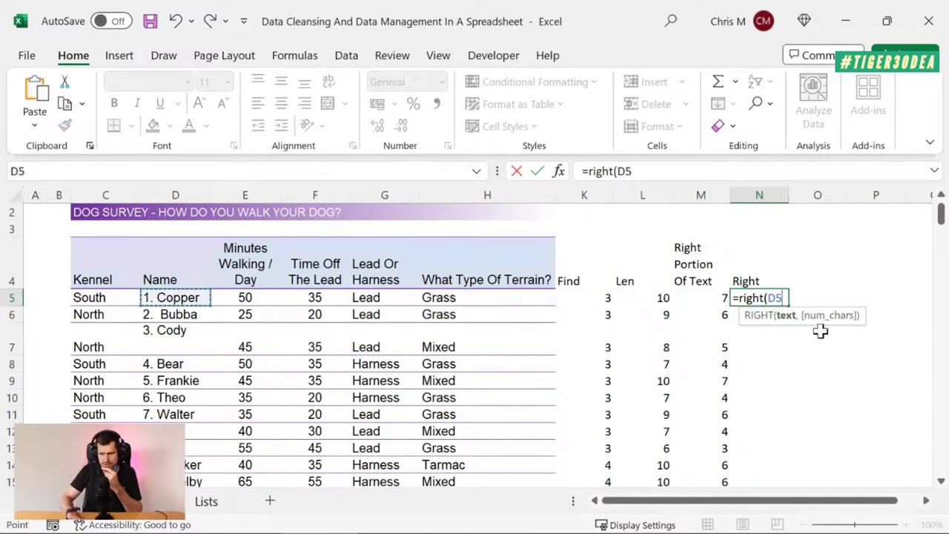
type(",")
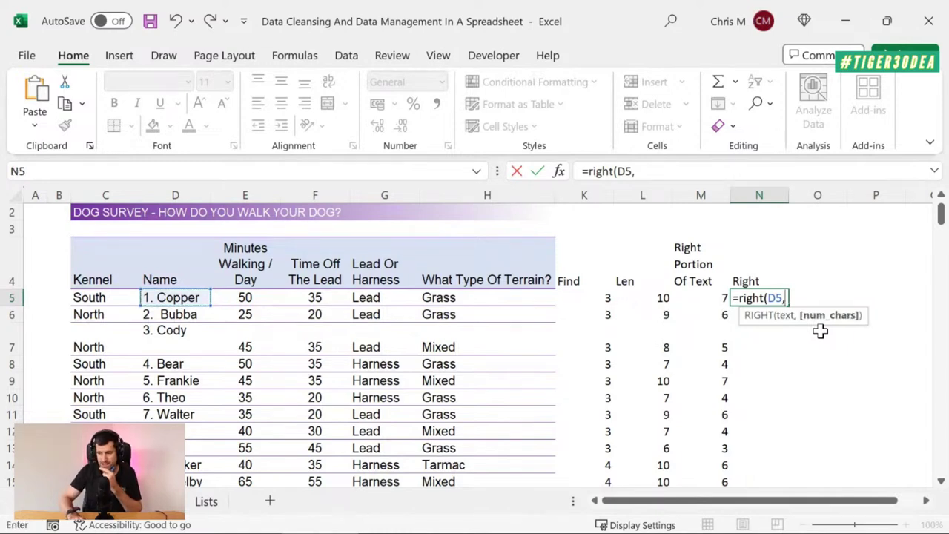
key("Left")
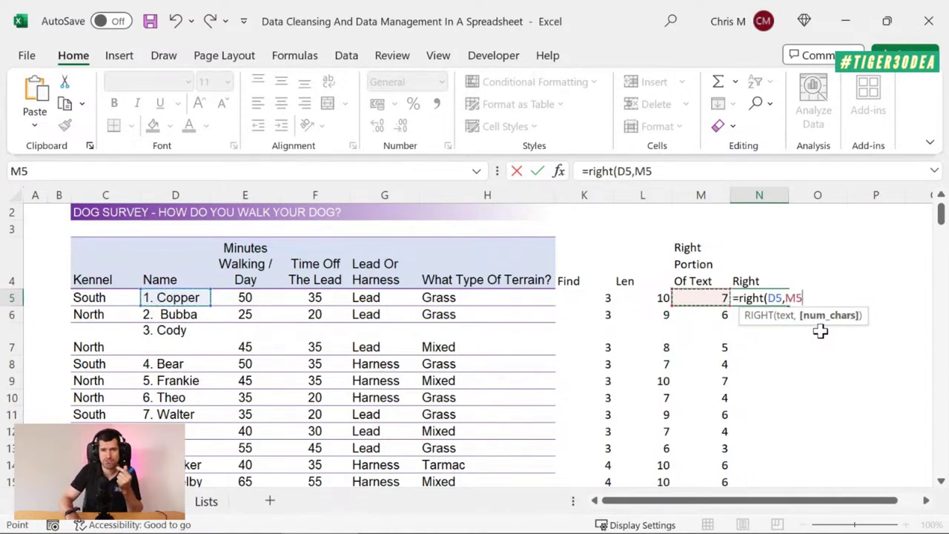
type(")")
key("Return")
key("Up")
double_click(788, 301)
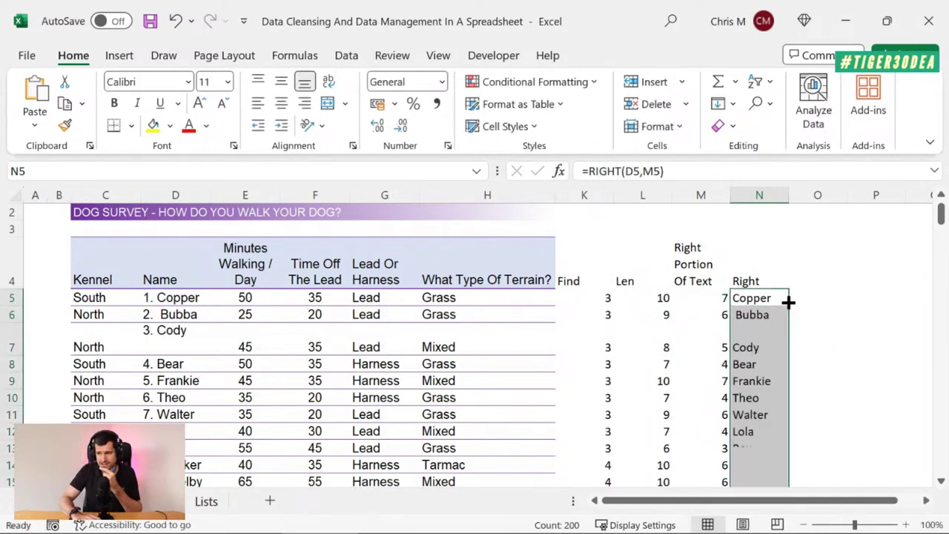
- Review the extracted dog names from N5 down to N11, looking for leftover leading spaces
left_click(762, 298)
key("Down")
key("Up")
key("Down")
key("Down")
key("Up")
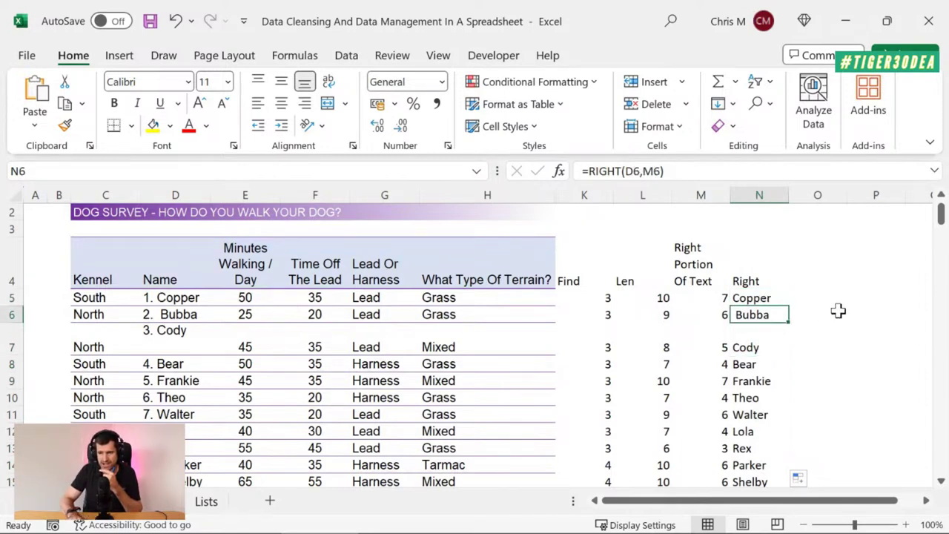
key("Down")
key("Down")
key("Down")
key("Down")
key("Down")
key("Up")
key("Up")
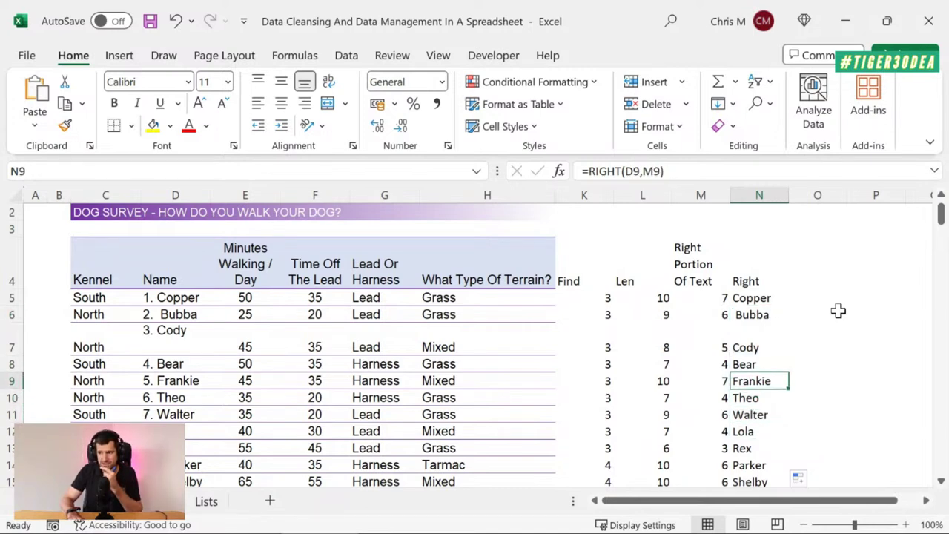
key("Up")
key("Up")
key("Up")
key("Up")
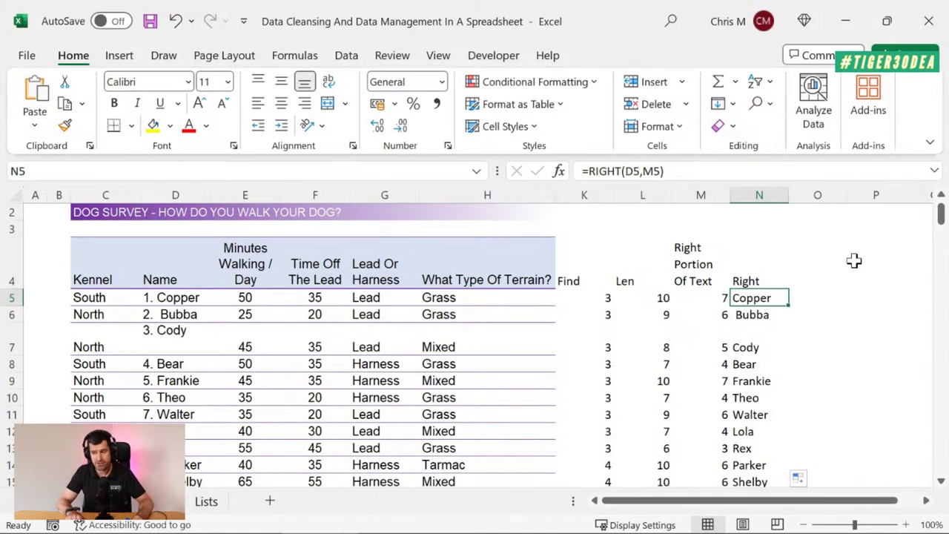
- Replace the RIGHT formulas from N5 down column N with their values using Paste Special
key("ctrl+shift+Down")
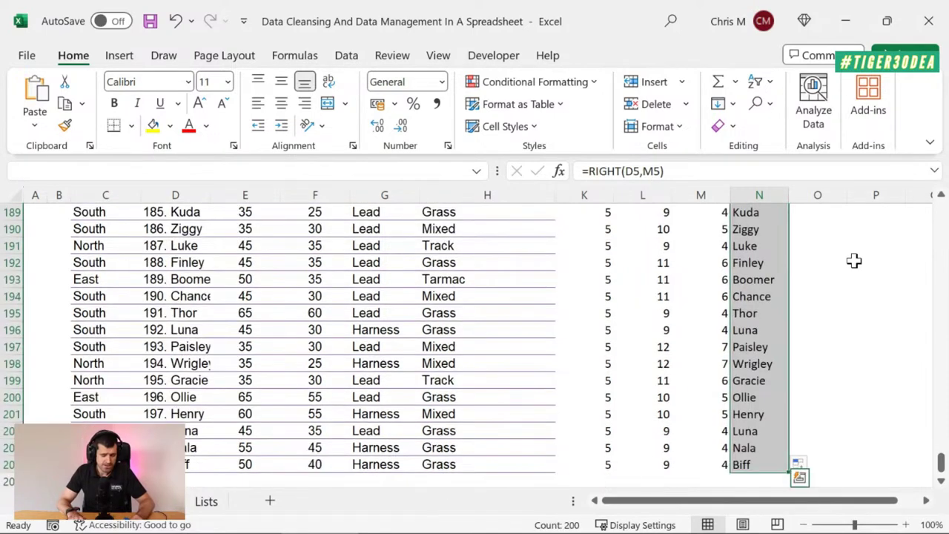
key("ctrl+c")
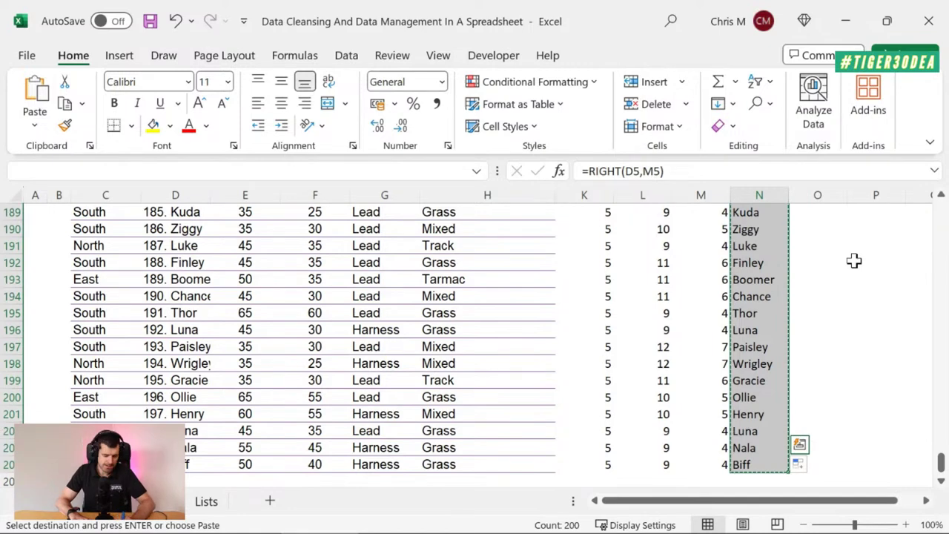
key("ctrl+alt+v")
key("v")
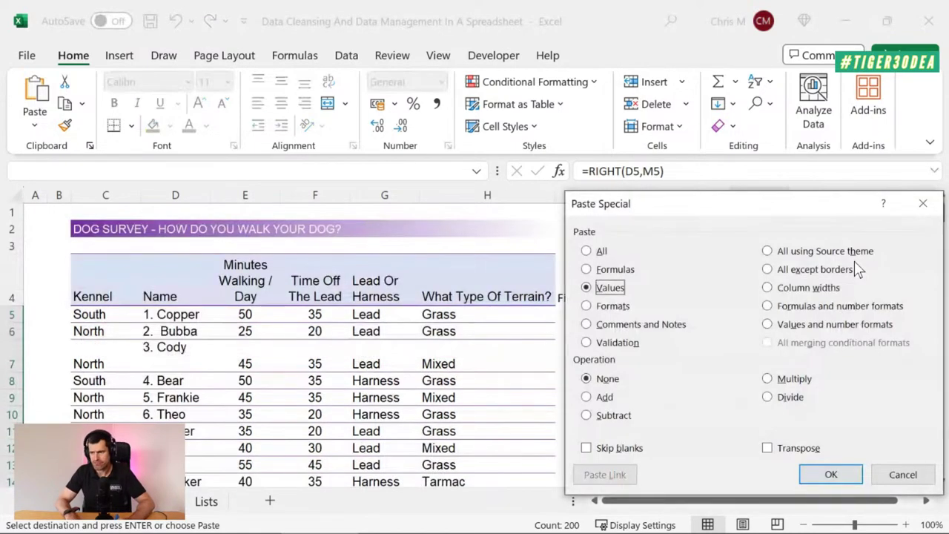
key("Return")
key("Escape")
- Check whether N5 and the names below it hold plain text or formulas
key("Left")
key("Right")
key("F2")
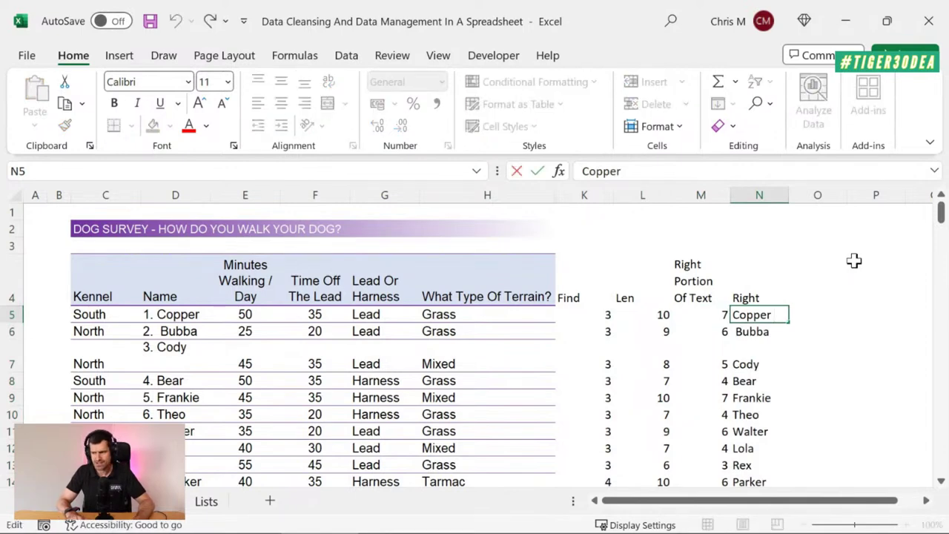
key("Escape")
key("Down")
key("Down")
key("Down")
key("Down")
key("Up")
key("Up")
key("Up")
key("Up")
key("Up")
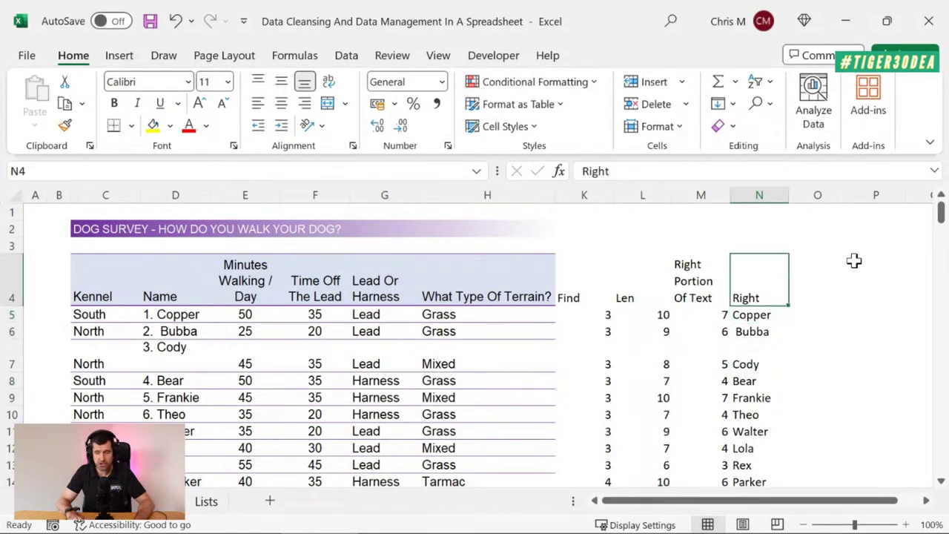
- Inspect the contents of the name cells between N5 and N11 for leading or trailing spaces
key("Down")
key("shift+Down")
key("shift+Down")
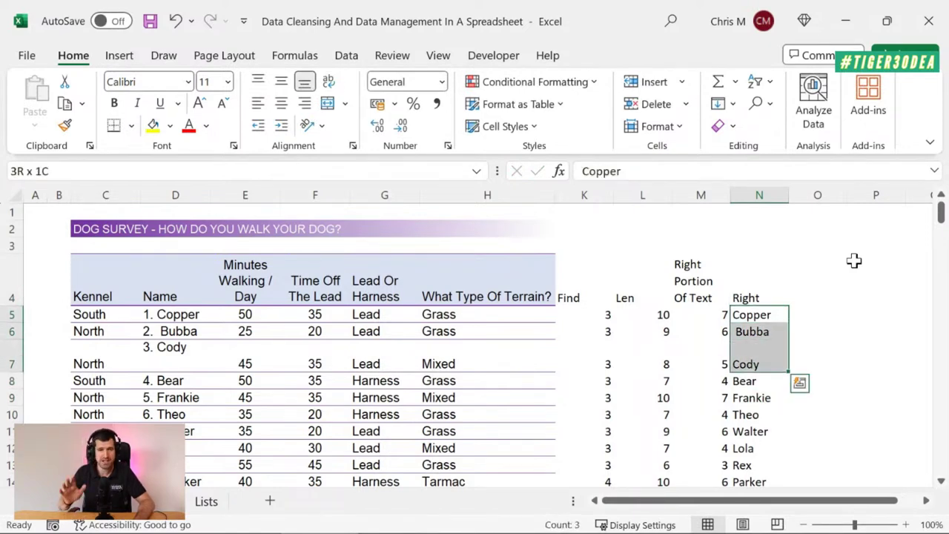
key("Down")
key("Down")
key("Down")
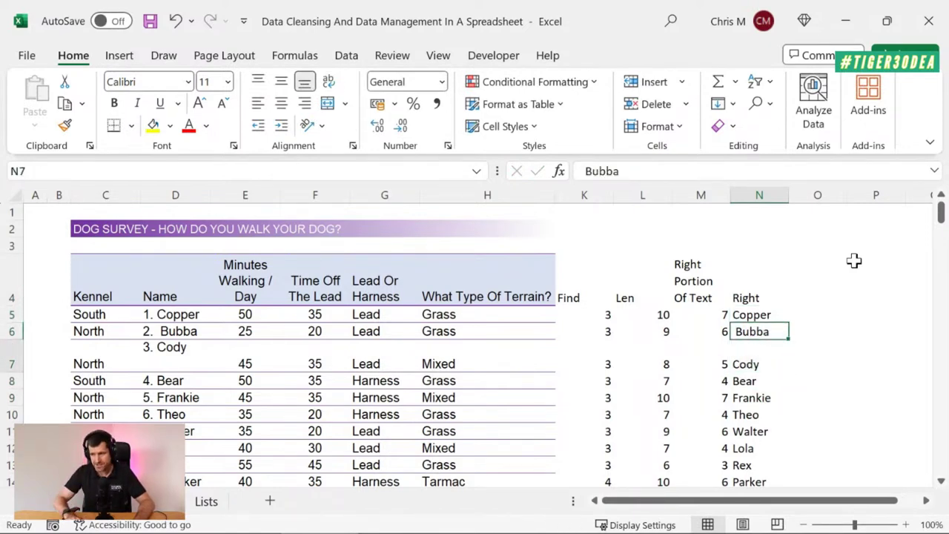
key("F2")
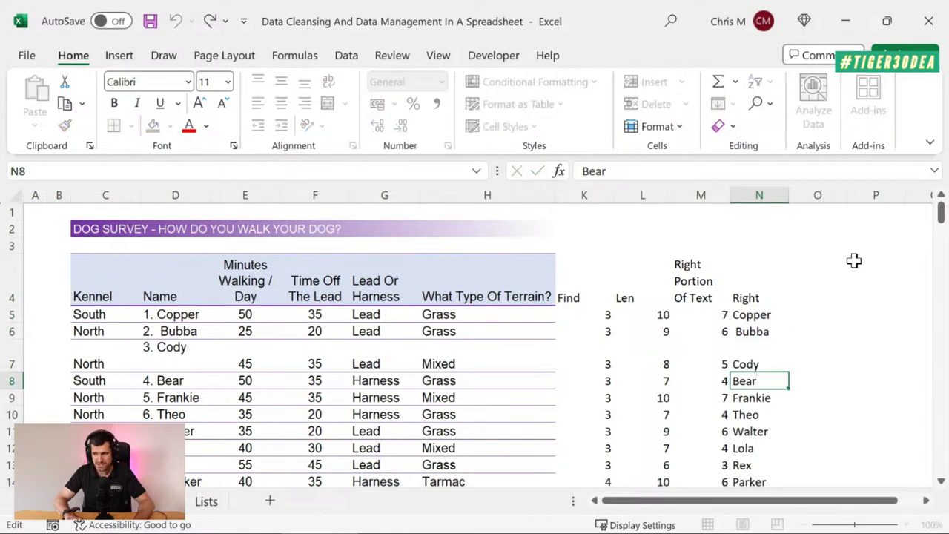
key("Return")
key("F2")
key("Return")
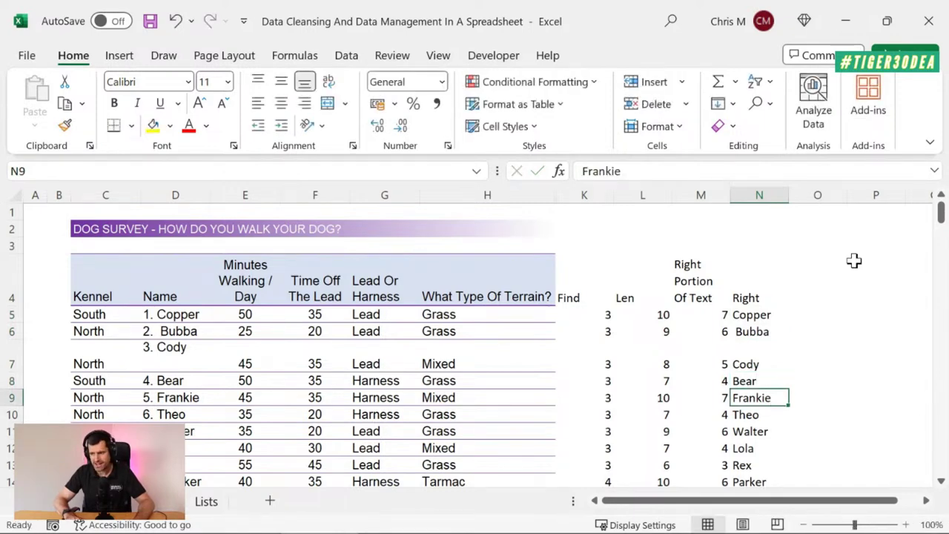
key("F2")
key("Home")
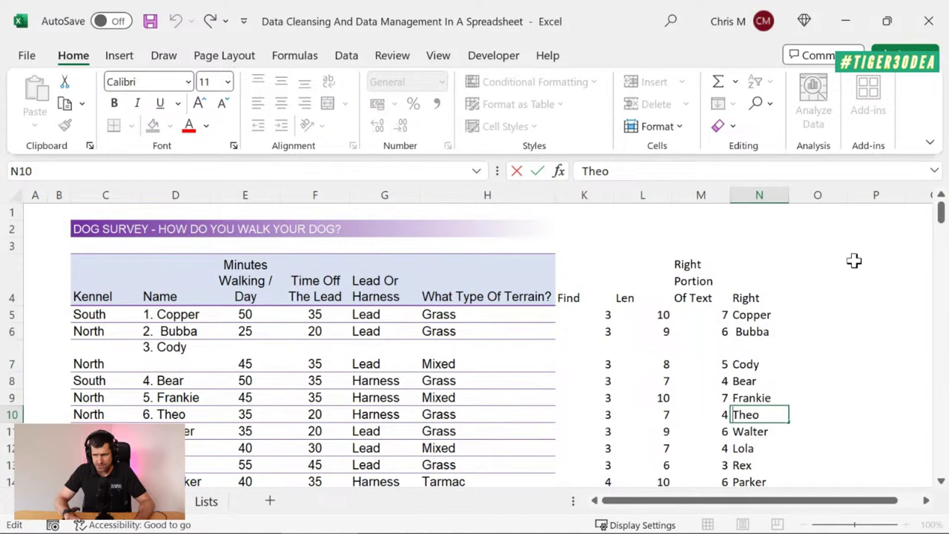
key("Right")
key("Right")
key("End")
key("Return")
key("F2")
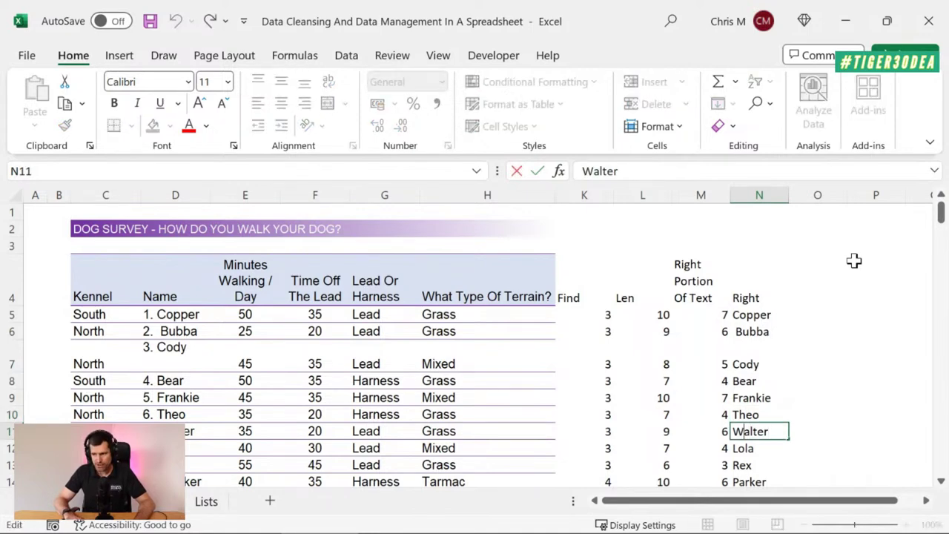
key("Escape")
- Copy the extracted dog names from N5 down to the last entry in column N
key("Up")
key("Up")
key("Left")
key("Left")
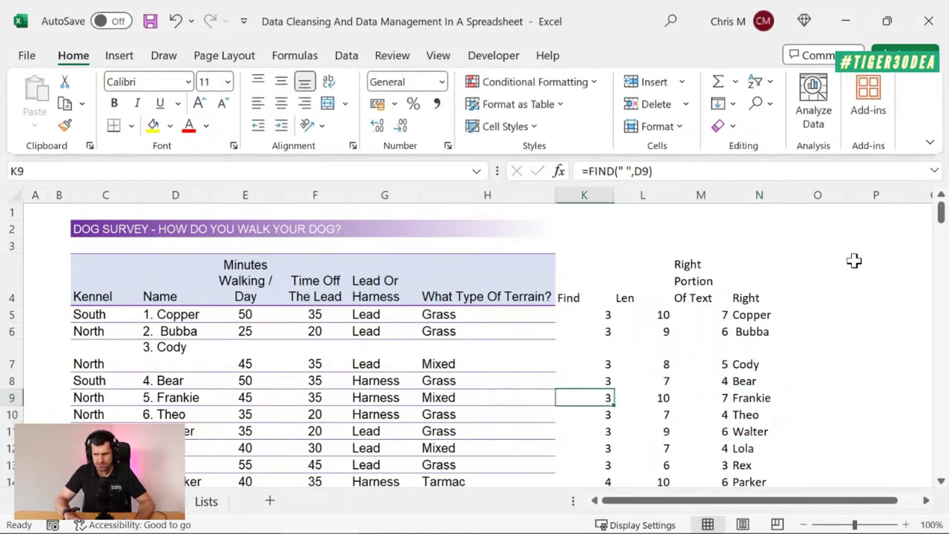
key("Right")
key("Right")
key("Up")
key("Up")
key("Up")
key("Up")
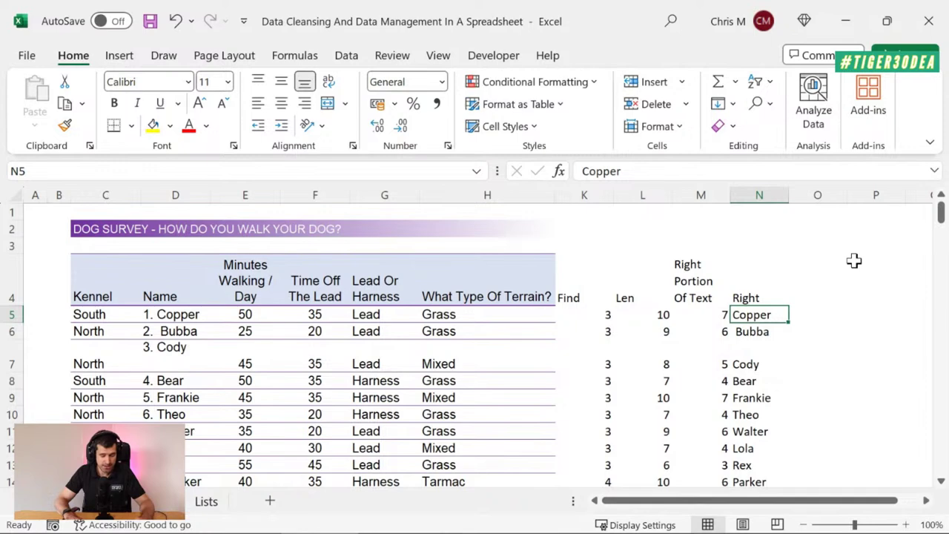
key("ctrl+shift+Down")
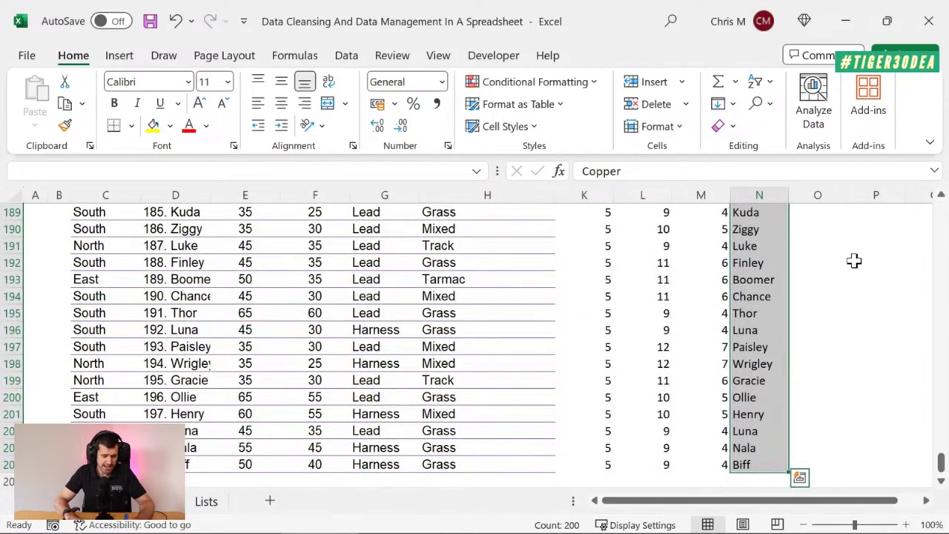
key("ctrl+c")
- Paste the copied names as values over the Name column from D5 down to the last row
key("Left")
key("Left")
key("Left")
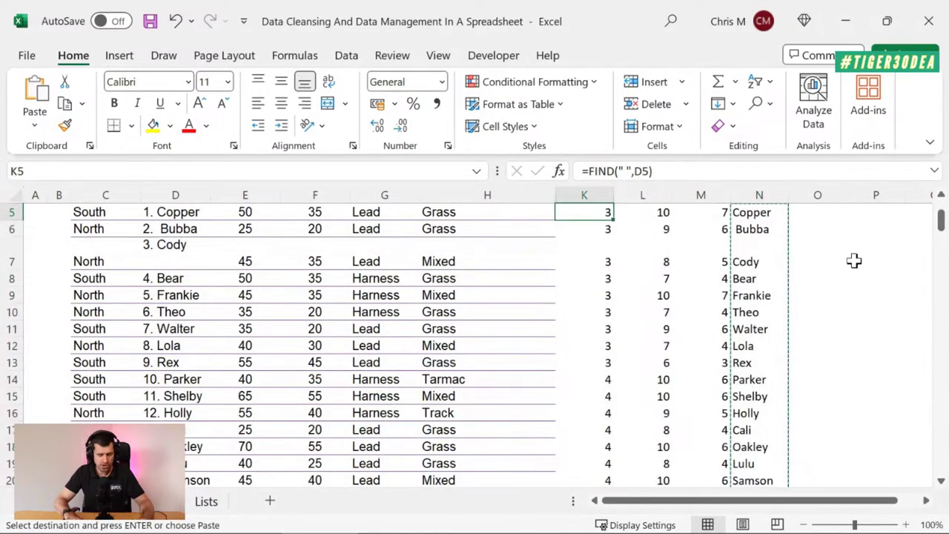
key("Left")
key("Left")
key("Left")
key("Up")
key("Up")
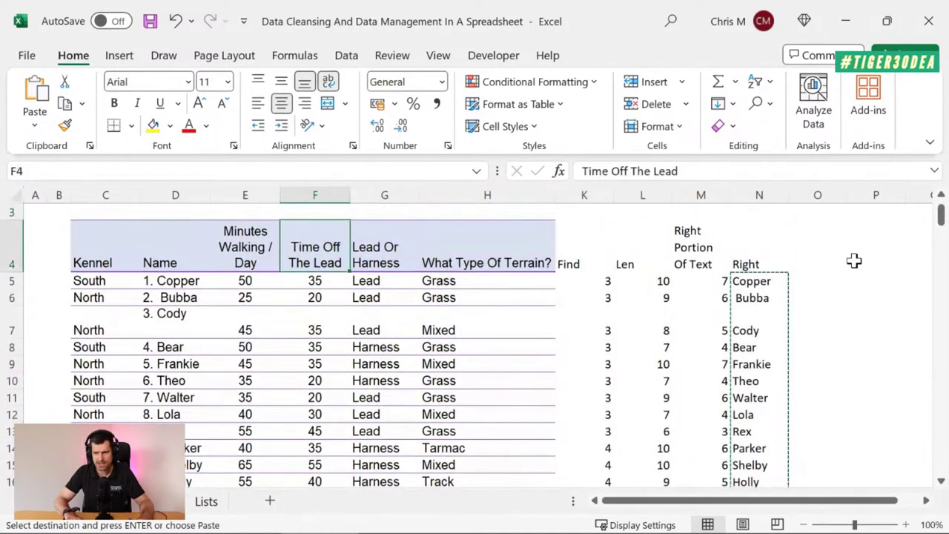
key("Down")
key("Down")
key("Left")
key("Left")
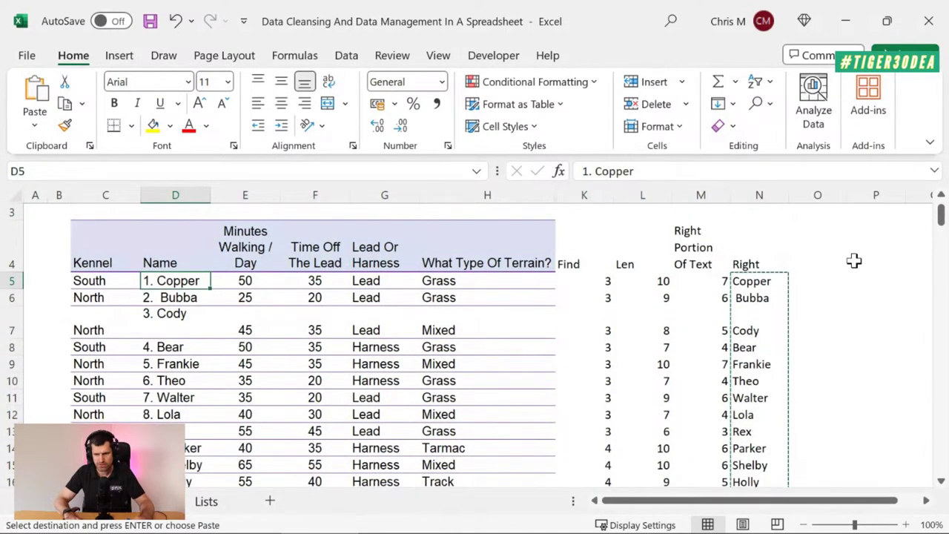
key("ctrl+shift+Down")
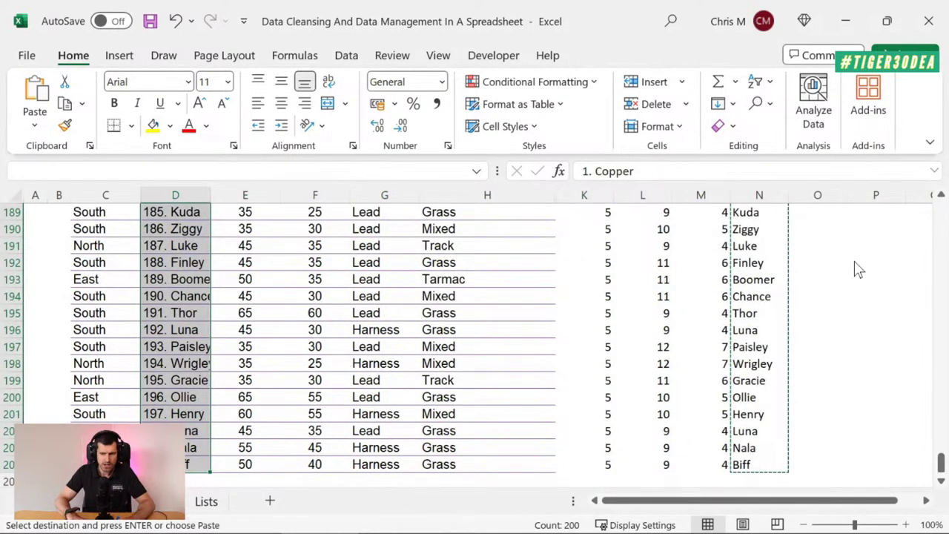
key("ctrl+alt+v")
key("v")
key("Return")
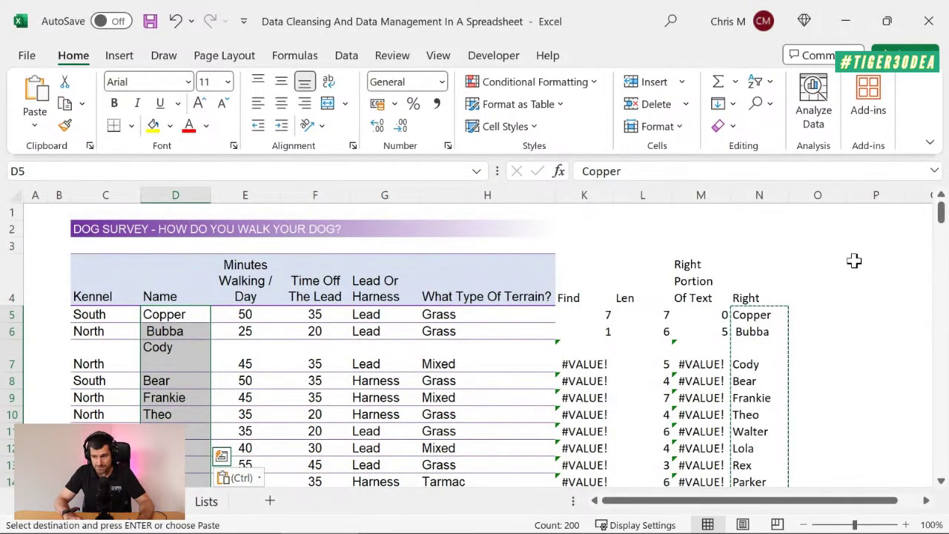
key("Escape")
- Review the pasted names from D5 to D8 and inspect the FIND formula in K7 that refers to them
key("Left")
key("Right")
key("Down")
key("Down")
key("Down")
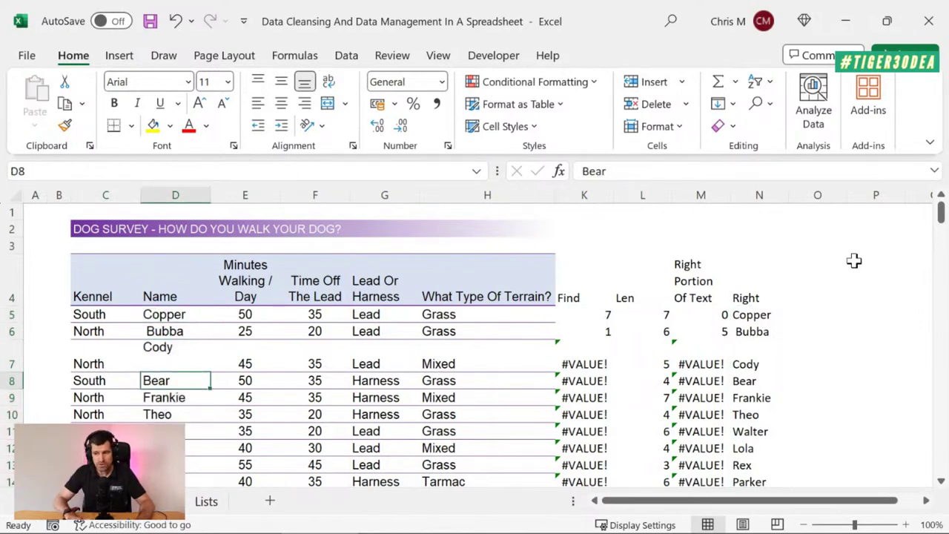
key("Up")
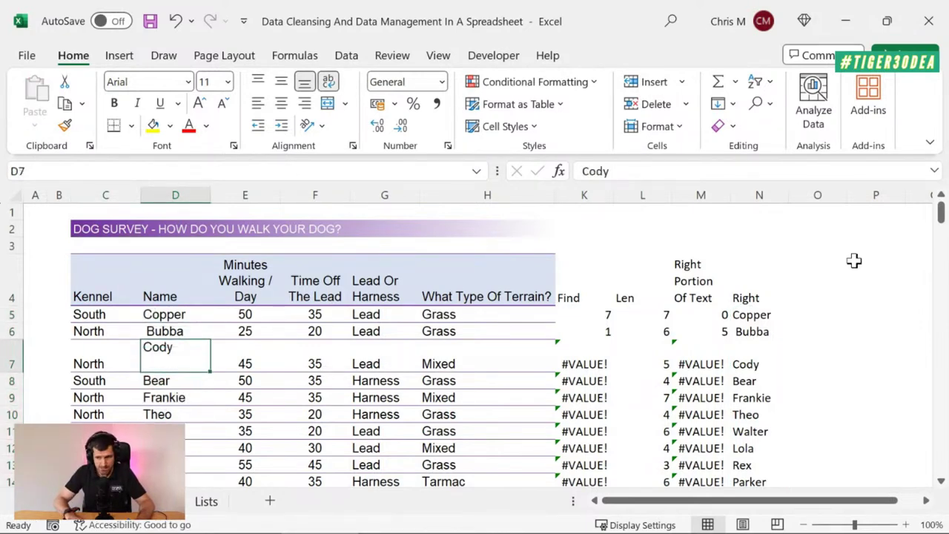
key("Right")
key("Right")
key("Right")
key("Right")
key("Right")
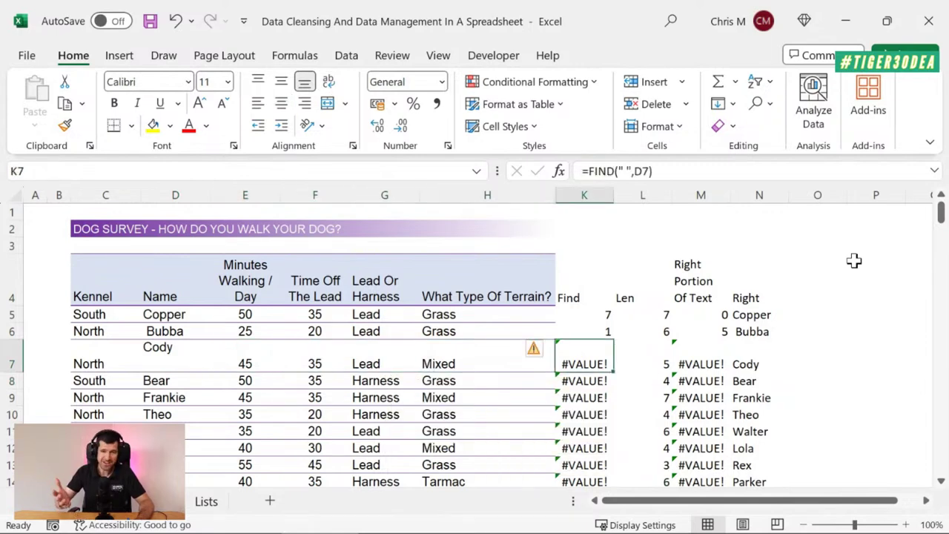
key("Left")
key("Right")
key("Right")
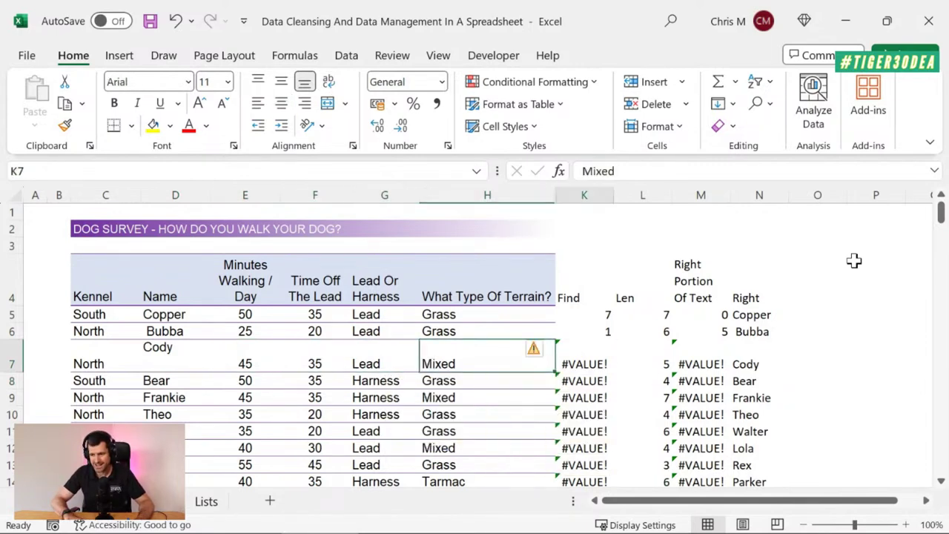
key("Left")
key("F2")
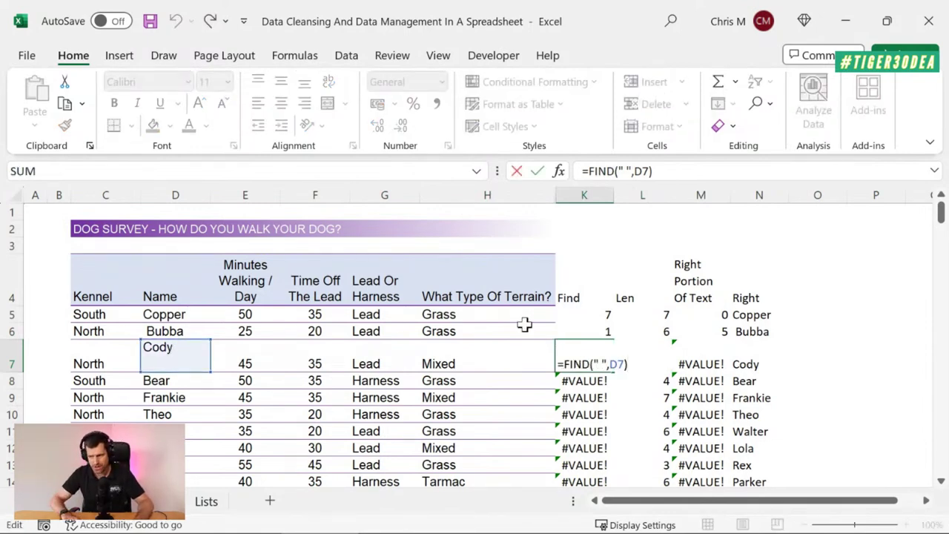
key("Escape")
key("Left")
key("Left")
key("Left")
key("Left")
key("Left")
key("Left")
key("Right")
key("Right")
key("Right")
key("Left")
key("Left")
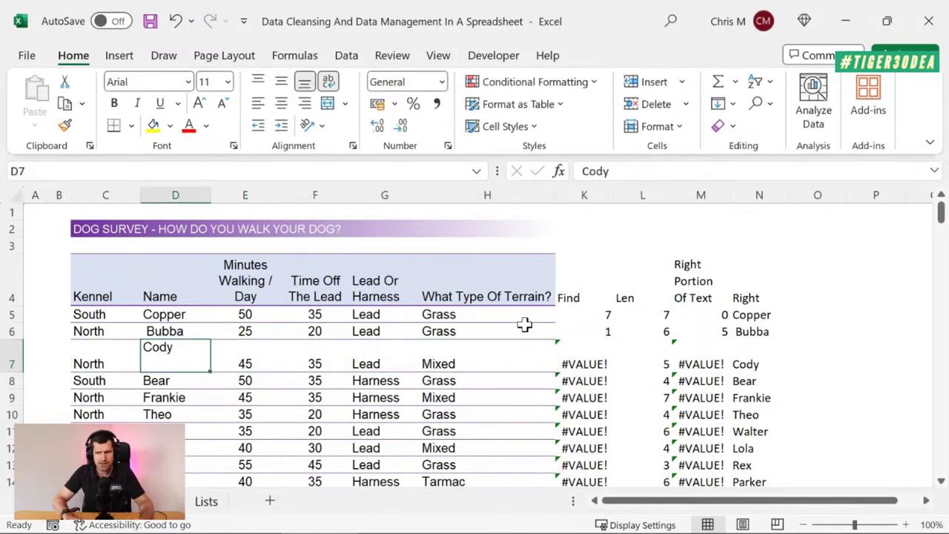
key("Down")
key("Down")
key("Right")
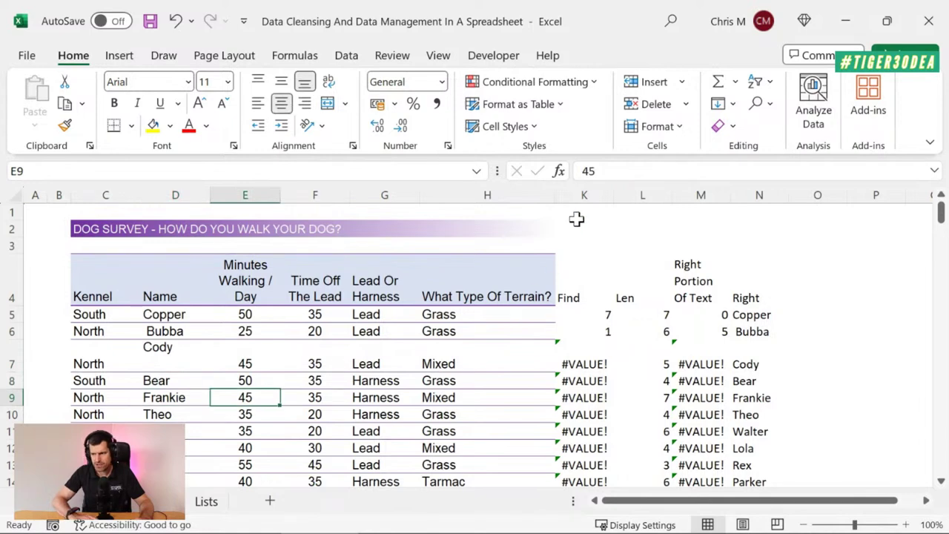
- Clear all contents of the helper columns K to N
left_click(583, 196)
key("shift+Right")
key("shift+Right")
key("shift+Right")
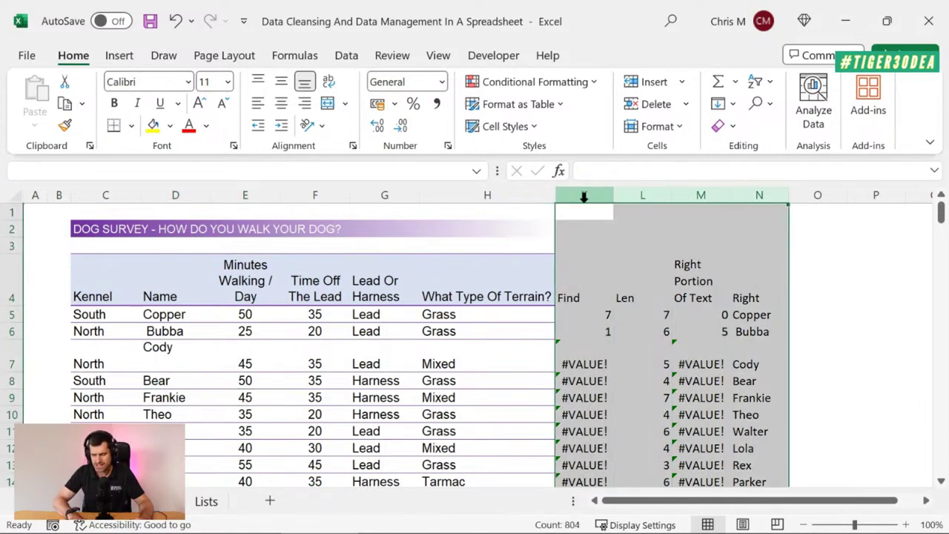
key("Delete")
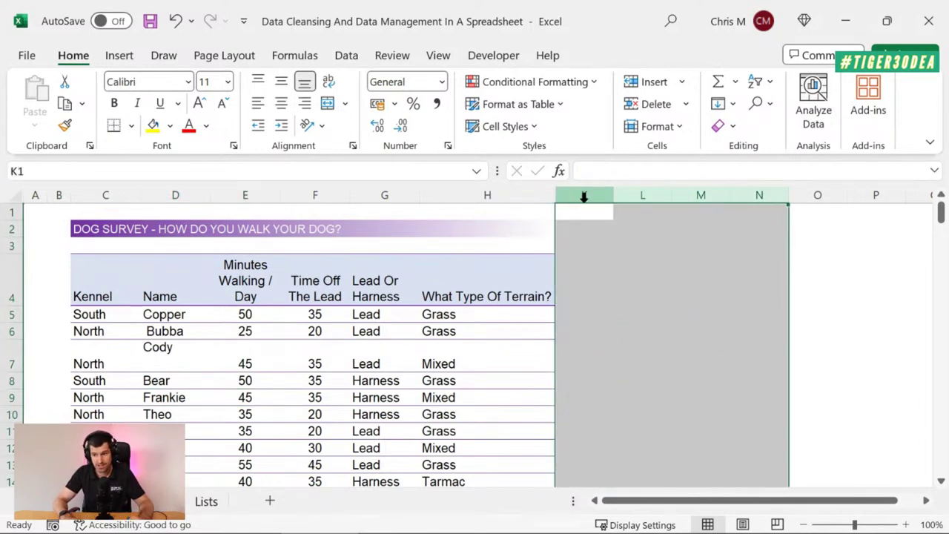
key("Left")
key("Left")
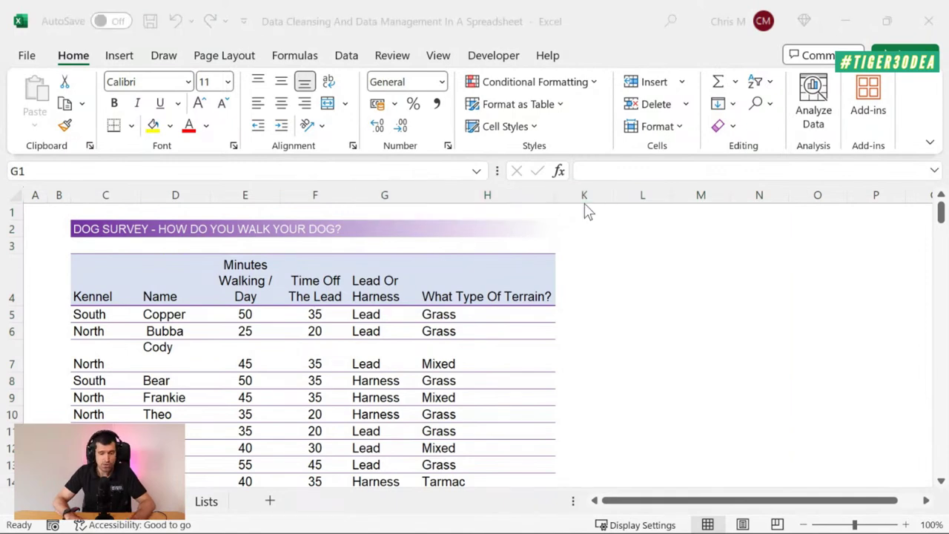
- Read the customer's part two briefing on the Dog Survey slide in the presentation, and return to the Excel workbook
key("shift+F5")
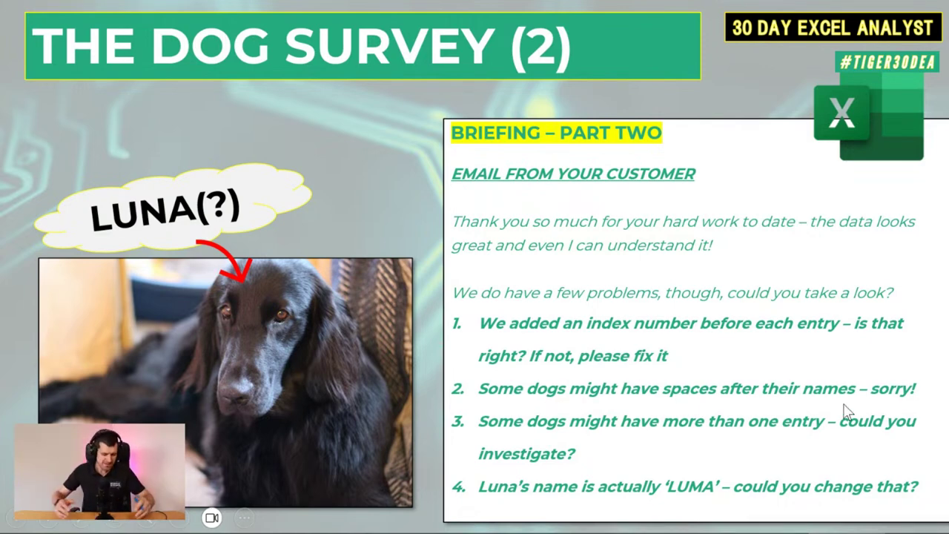
key("alt+Tab")
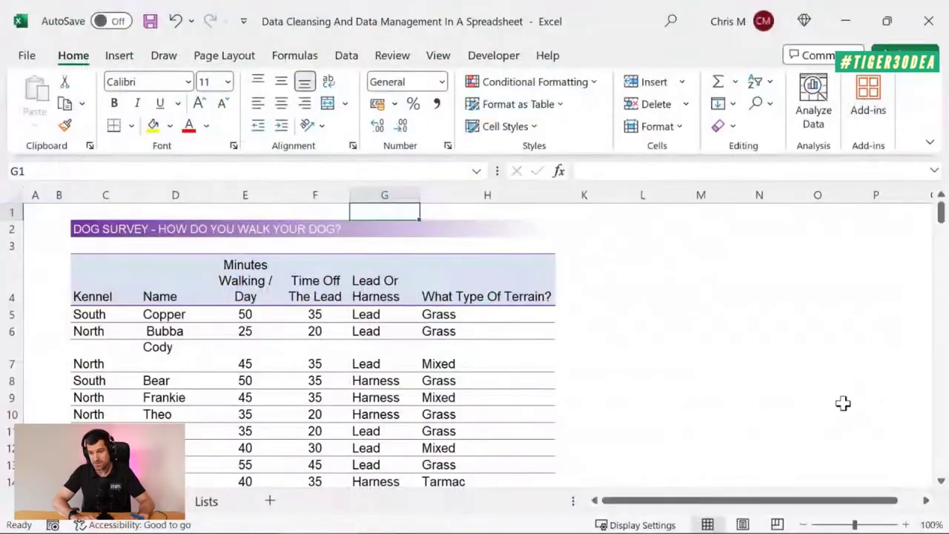
- Inspect the contents of name cells D5, D6 and D7 for leading or trailing spaces
left_click(190, 312)
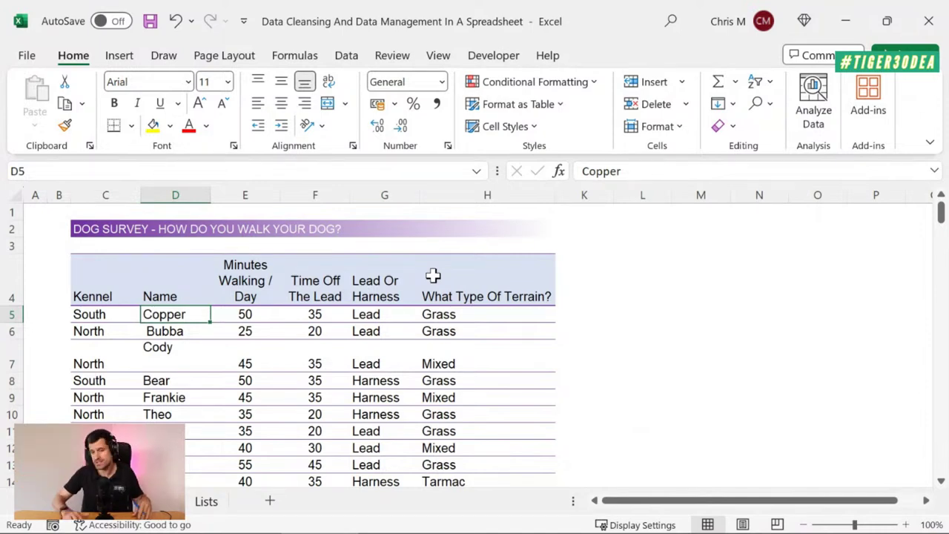
key("Down")
key("Up")
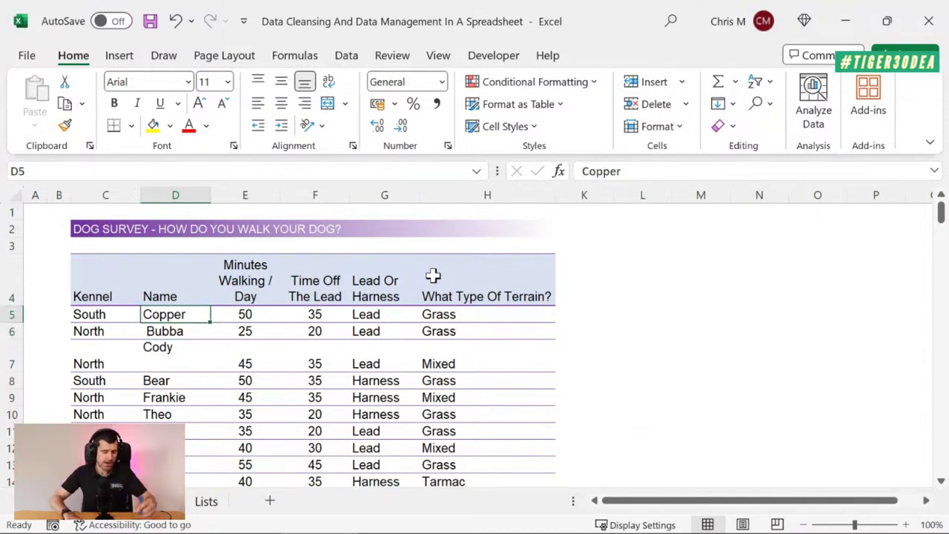
key("F2")
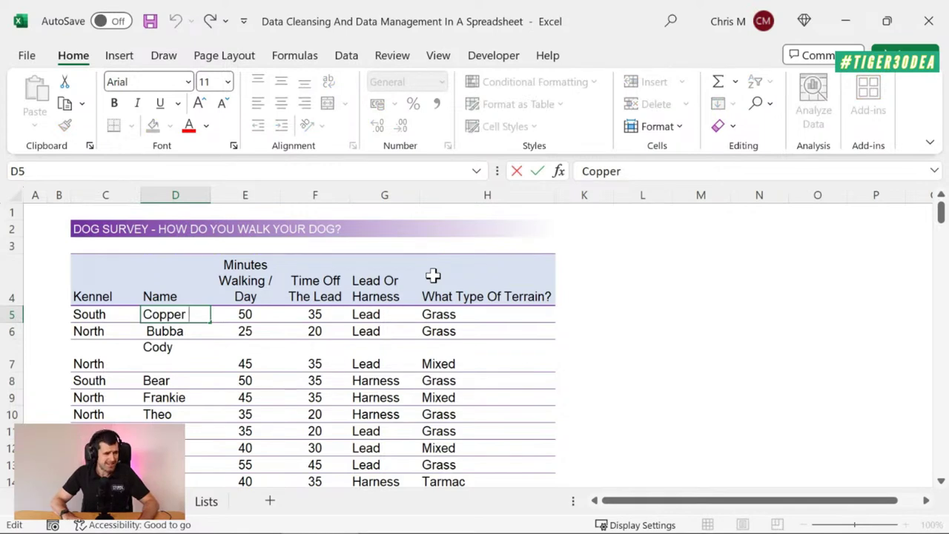
key("Return")
key("F2")
key("Escape")
key("Down")
key("F2")
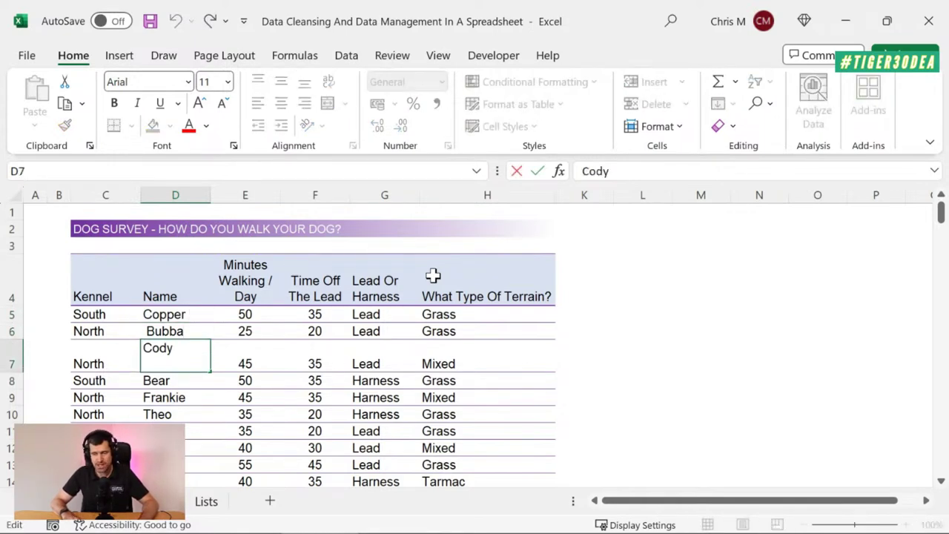
key("Escape")
key("Up")
key("F2")
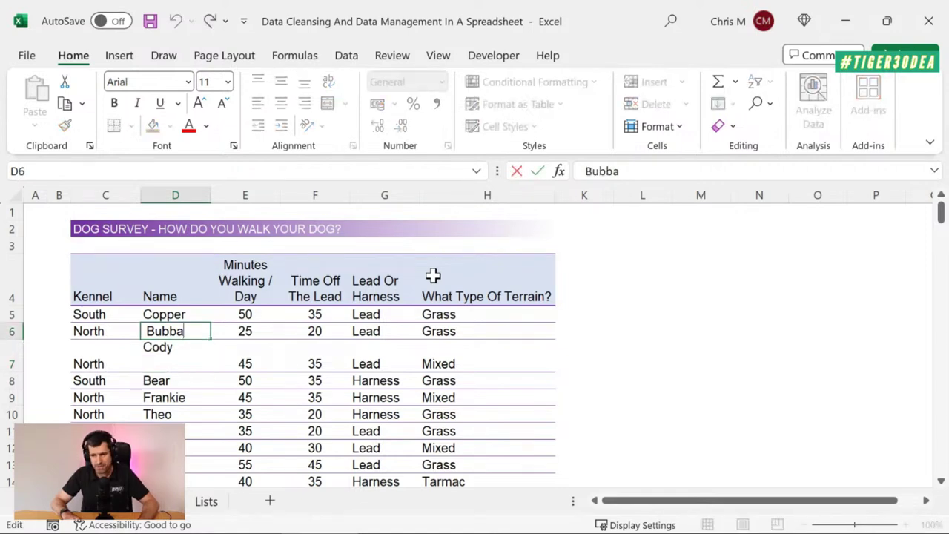
key("Escape")
key("Up")
key("F2")
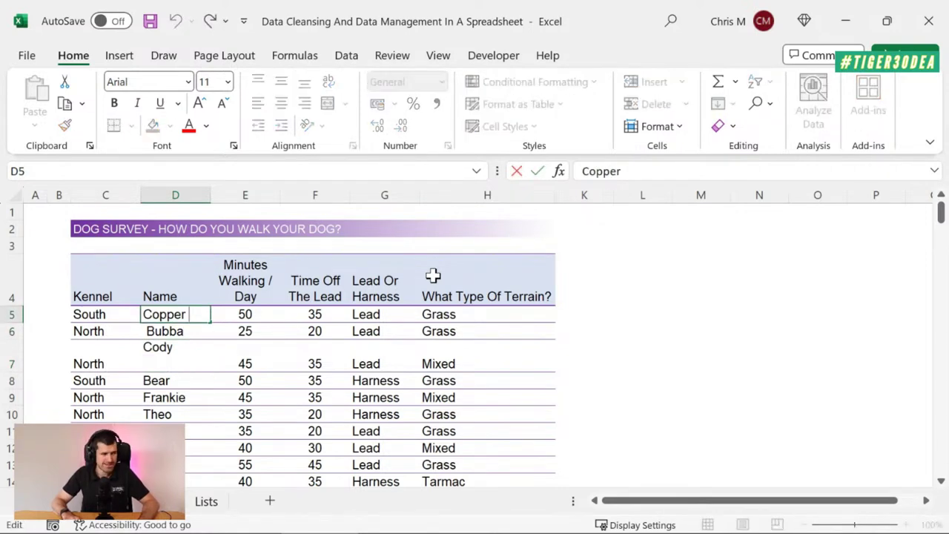
key("Escape")
key("Down")
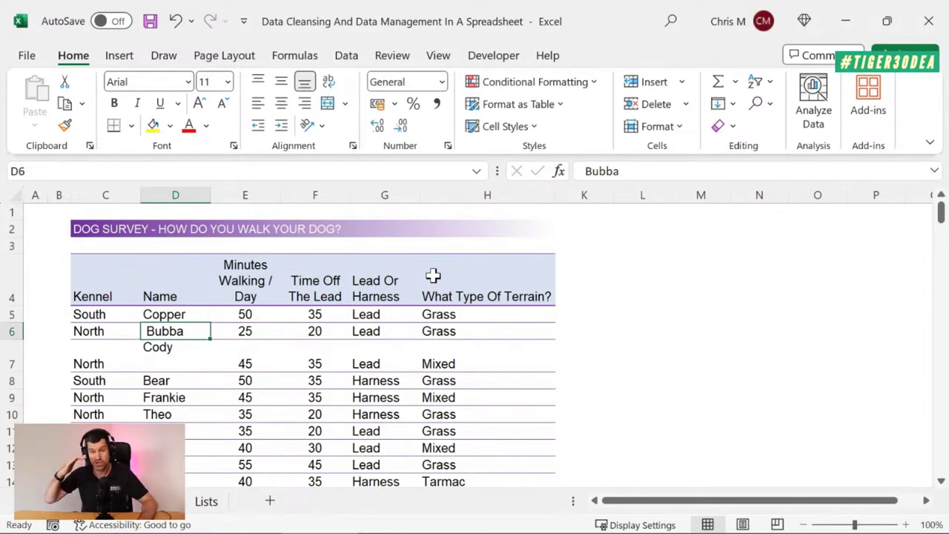
- Compare the contents of D7 with D5 and D6, looking for a hidden line break after the name
key("Down")
key("F2")
key("Escape")
key("Up")
key("Down")
key("F2")
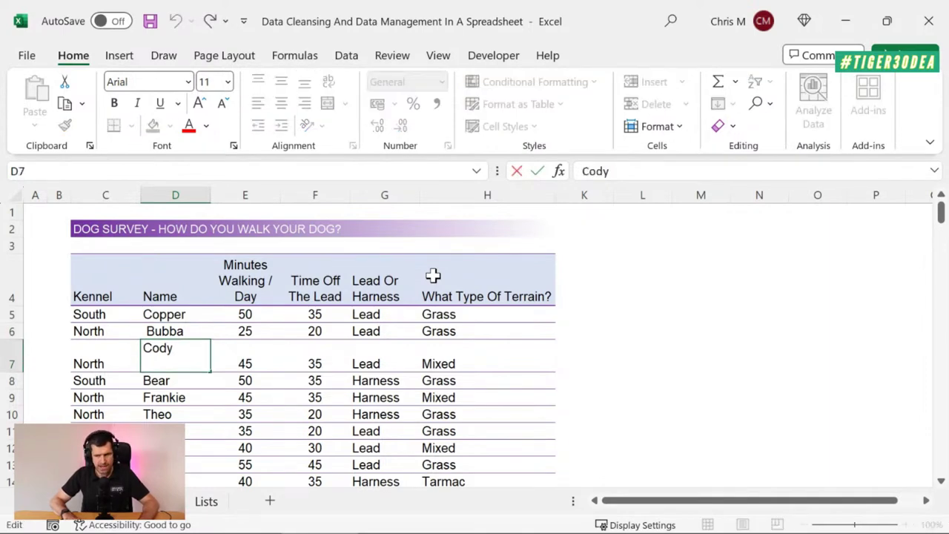
key("Escape")
key("Up")
key("Up")
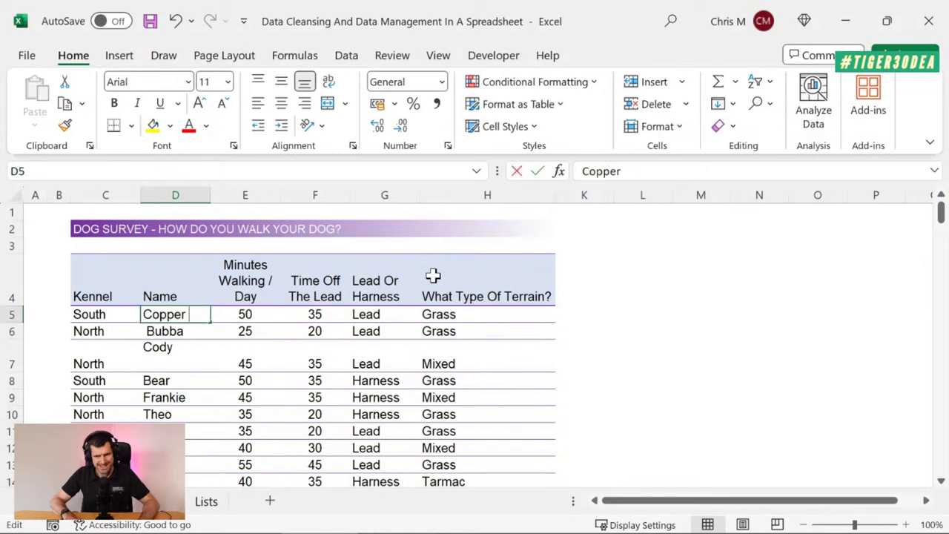
key("F2")
key("Escape")
key("Down")
key("F2")
key("Escape")
key("Down")
key("F2")
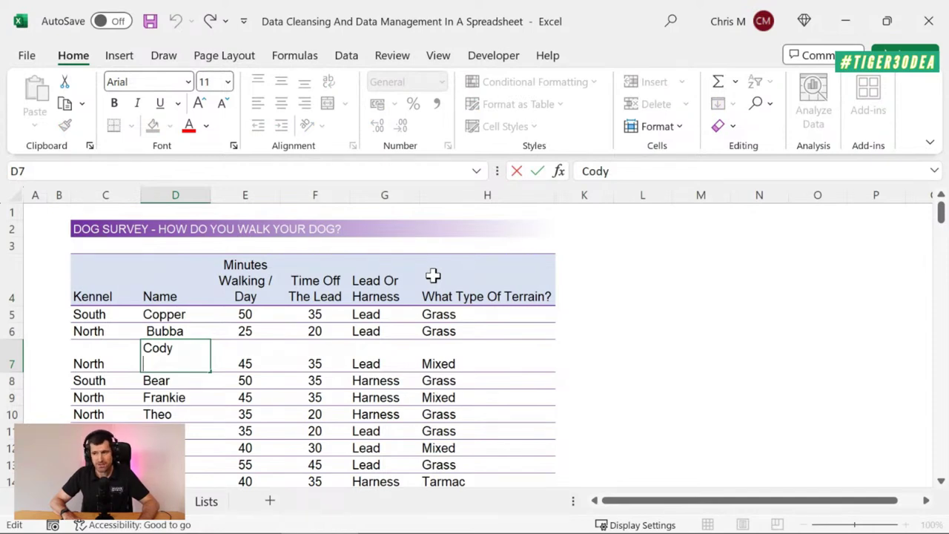
key("Escape")
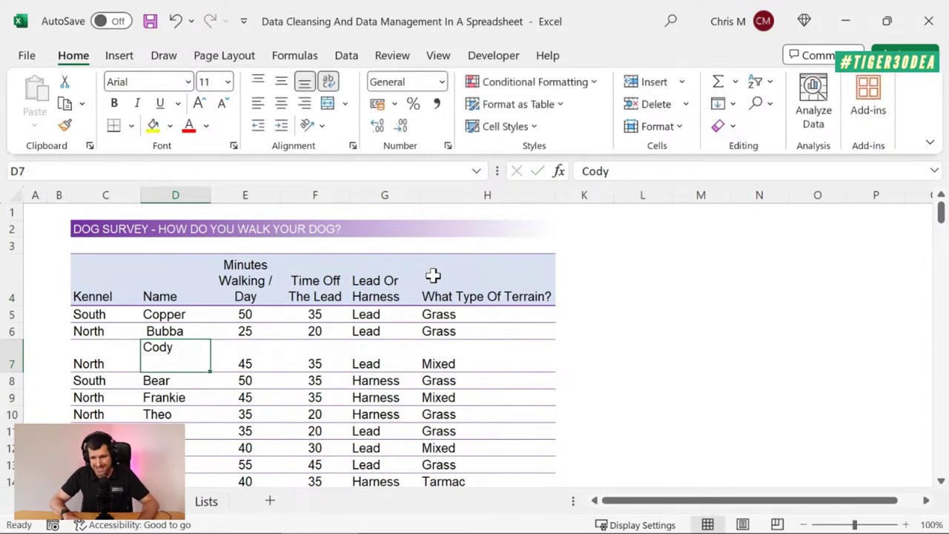
- Re-enter Bear in D8 with a line break after the name, and compare it with Cody in D7
left_click(152, 381)
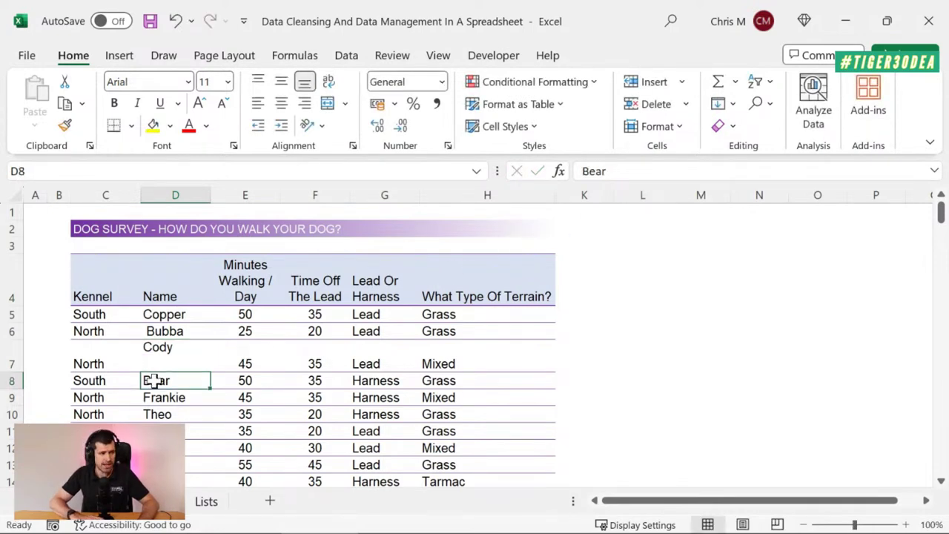
left_click(689, 172)
key("BackSpace")
key("BackSpace")
key("BackSpace")
key("BackSpace")
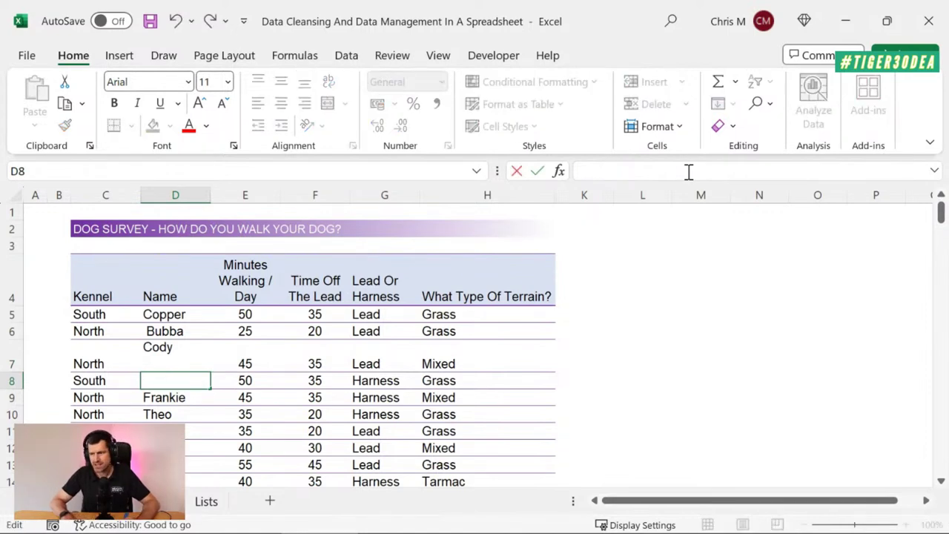
key("Return")
key("Up")
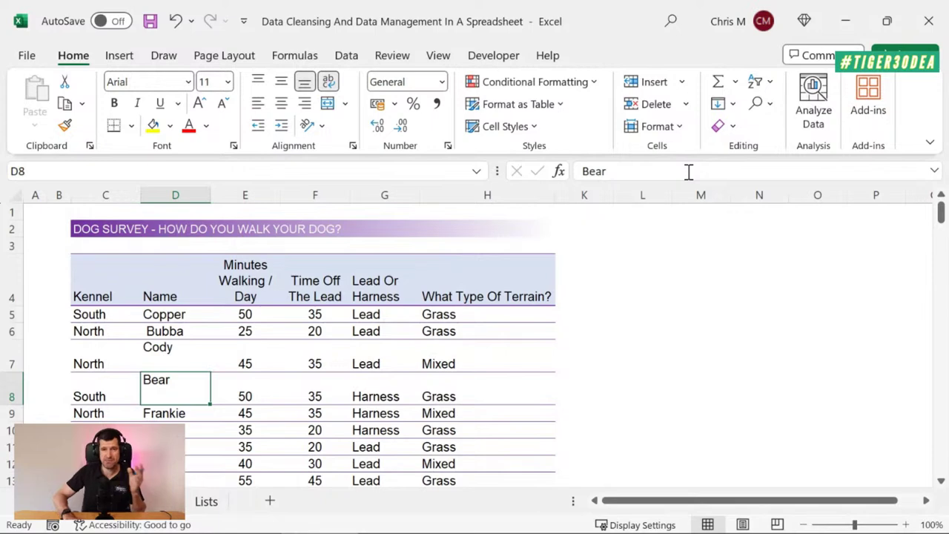
key("Up")
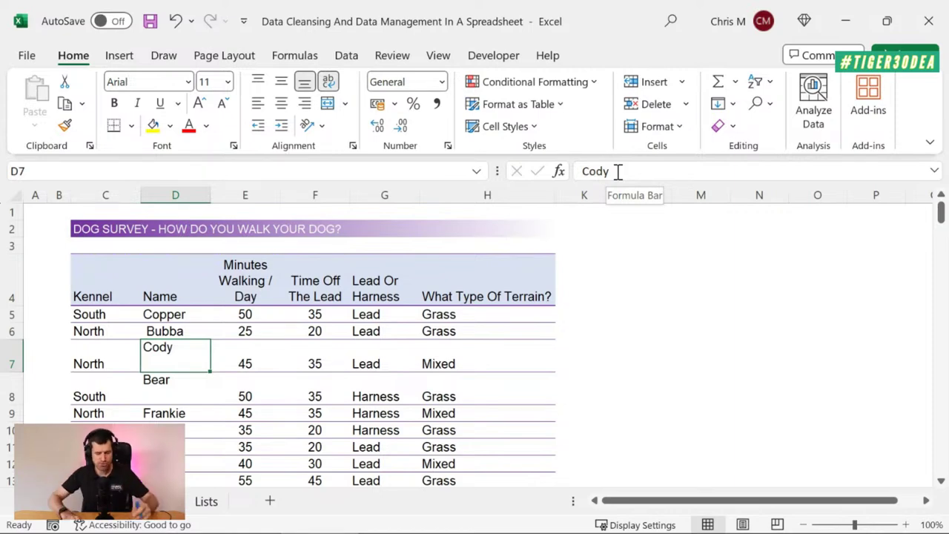
- Enter the formula =TRIM(D5) in K5, outside the survey table, to strip extra spaces from the first name
key("Right")
key("Right")
key("Right")
key("Right")
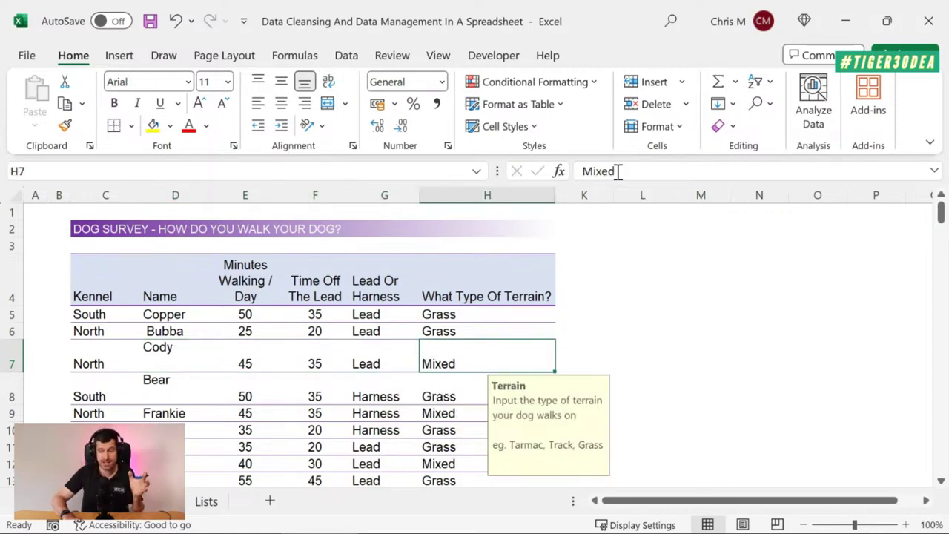
key("Up")
key("Up")
key("Right")
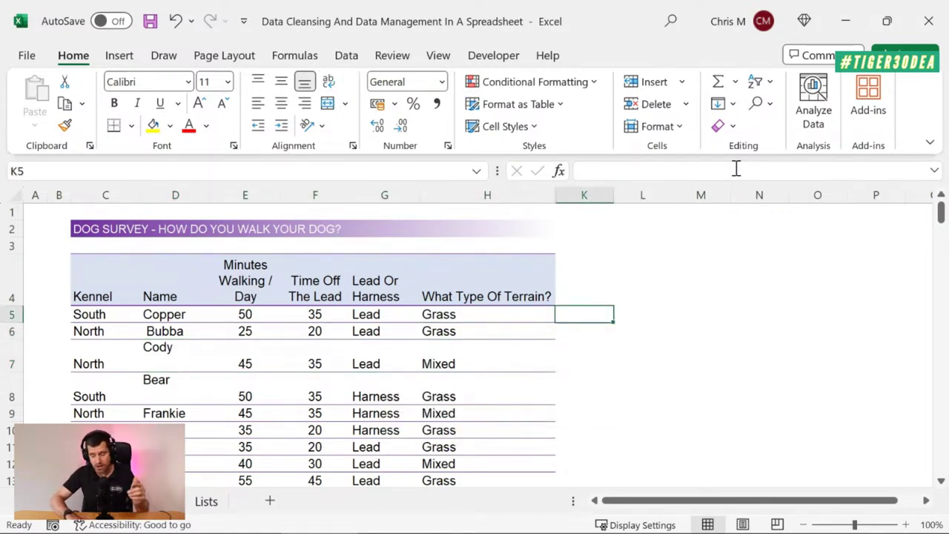
type("=trim(")
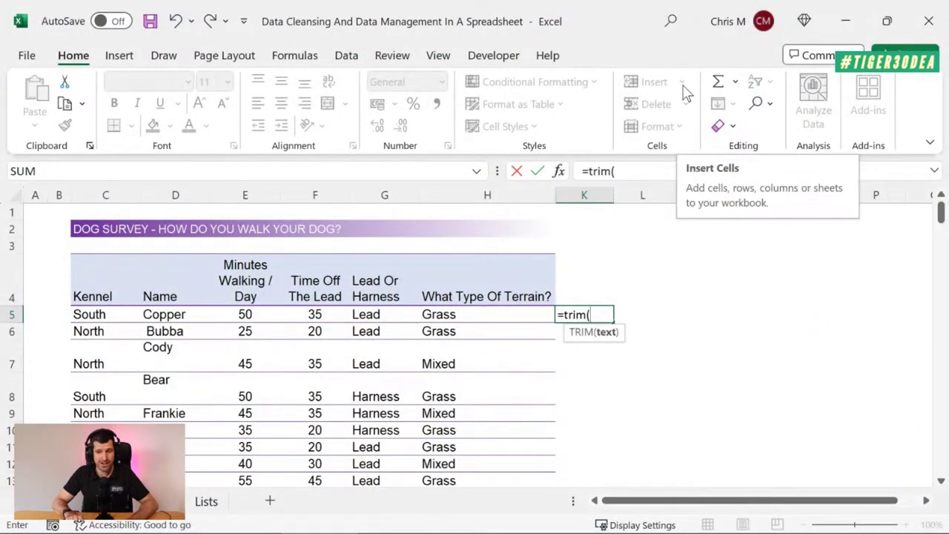
key("Left")
key("Left")
key("Left")
key("Left")
key("Left")
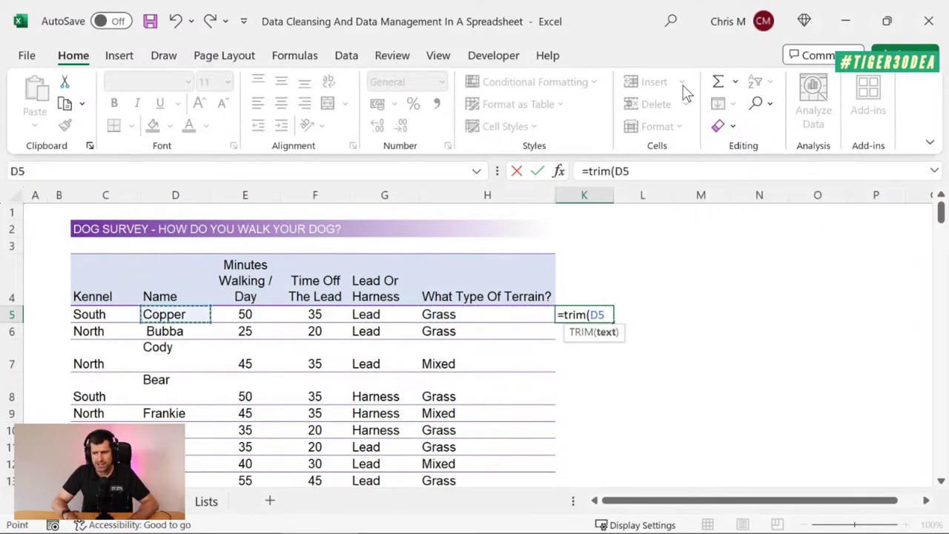
key("Return")
- Fill the TRIM formula down from K5 through K7
key("Up")
key("shift+Down")
key("shift+Down")
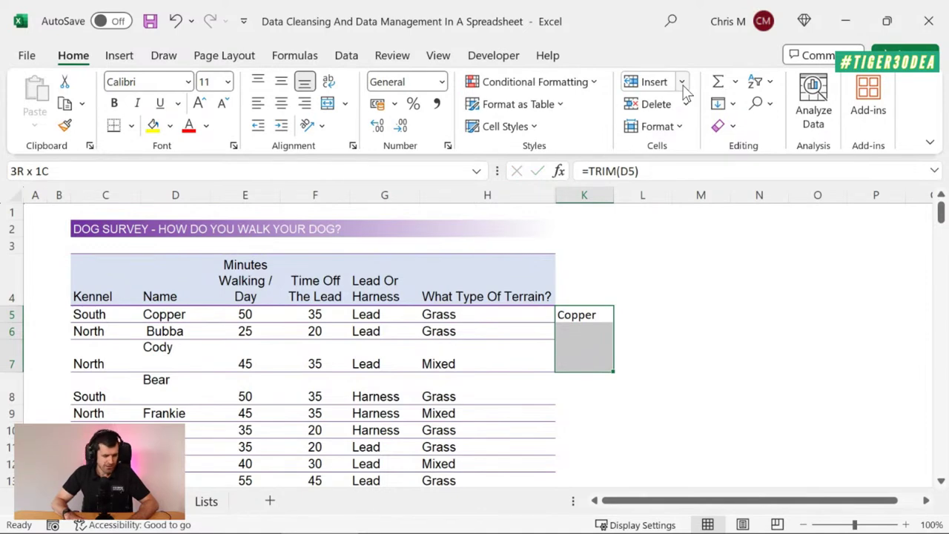
key("ctrl+d")
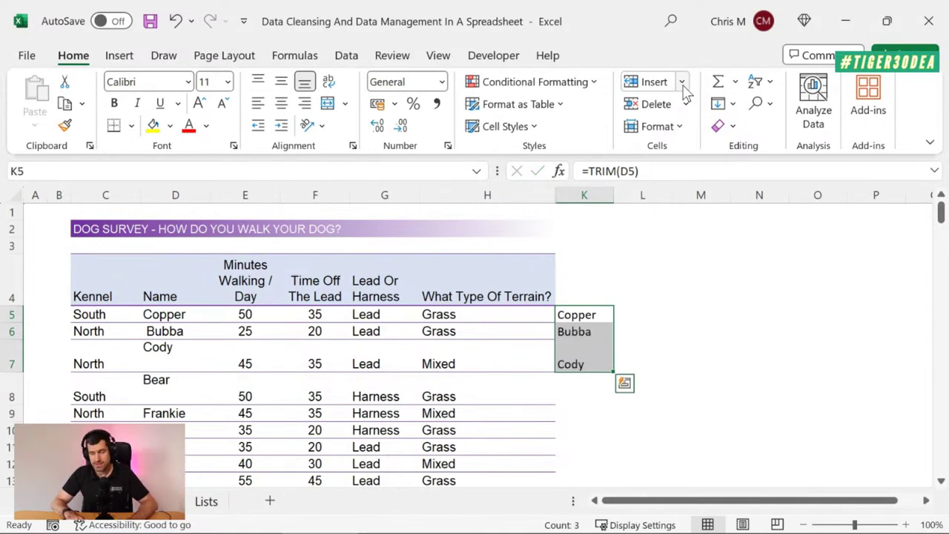
key("shift+Up")
key("shift+Up")
key("shift+Down")
key("shift+Down")
key("shift+Down")
key("shift+Up")
- Enter =LEN(K5) in L5 to count the characters of the first trimmed name
key("Right")
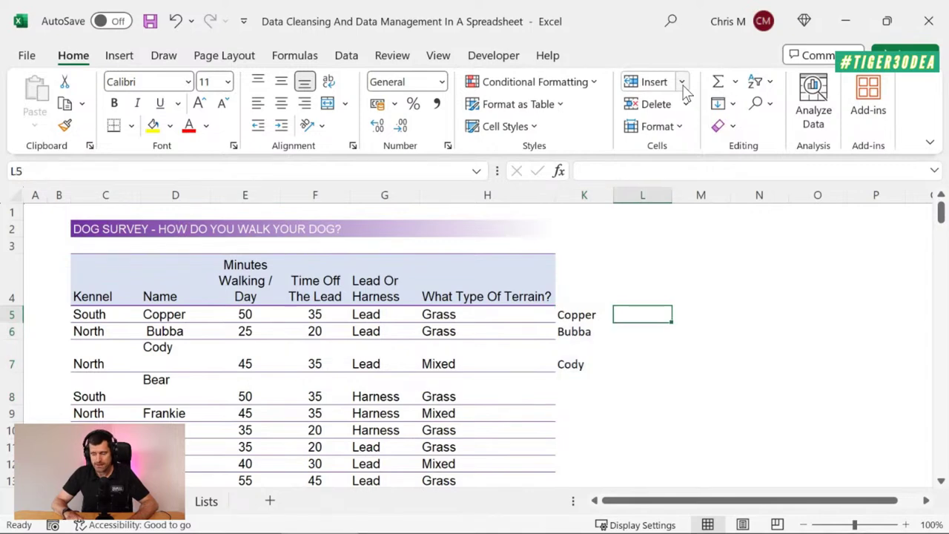
type("=len(")
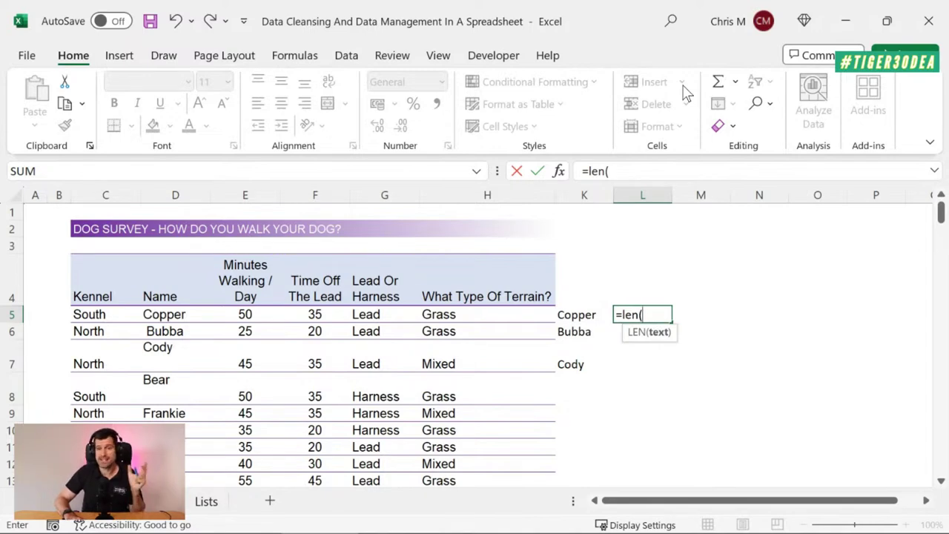
key("Left")
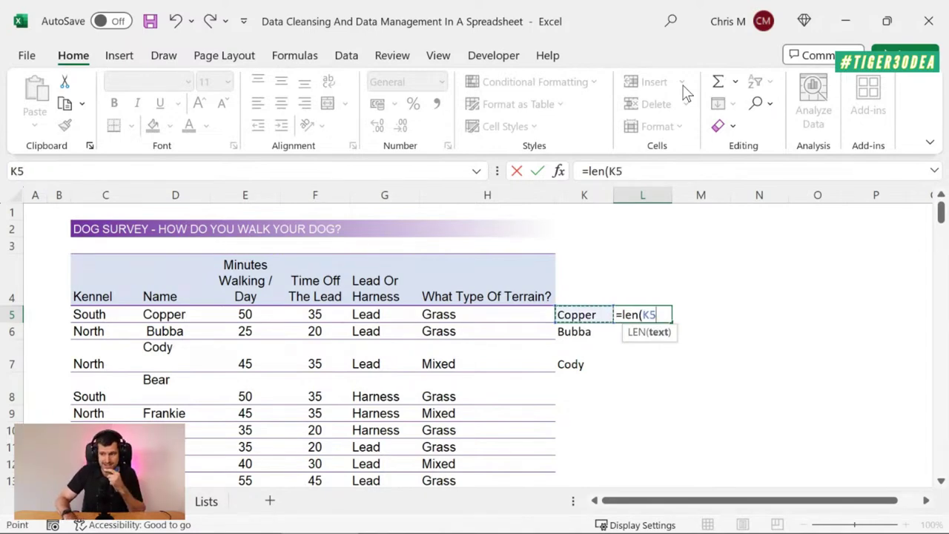
key("Return")
key("Up")
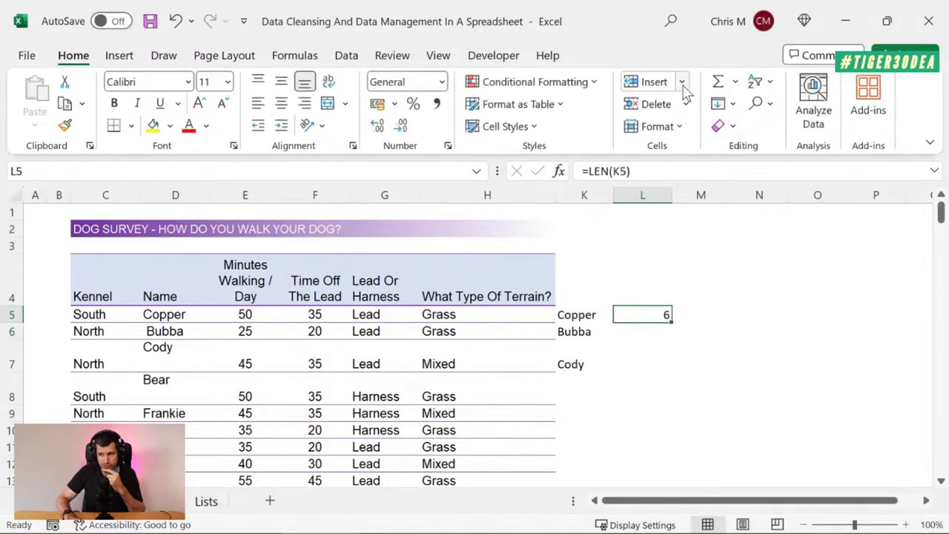
key("Left")
key("Right")
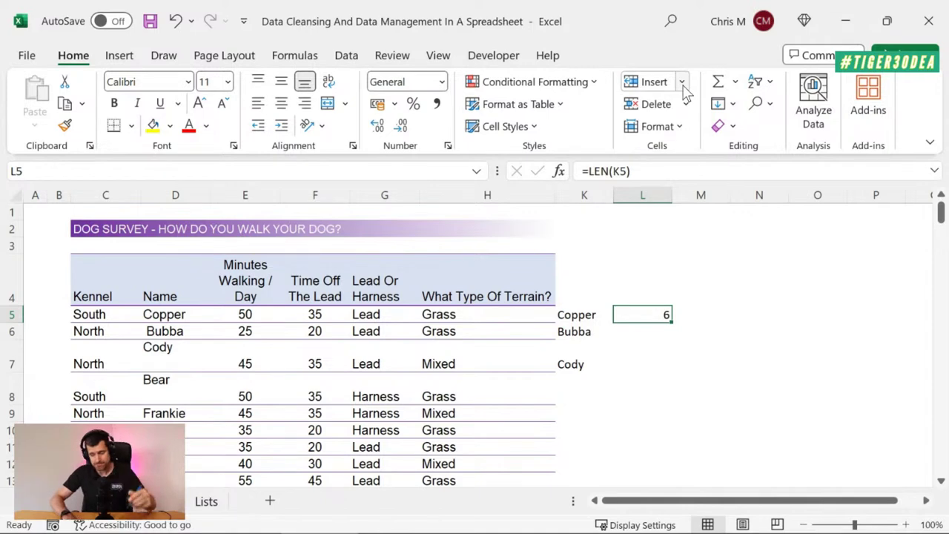
- Fill the LEN formula down from L5 through L7
key("shift+Down")
key("shift+Down")
key("shift+Down")
key("shift+Up")
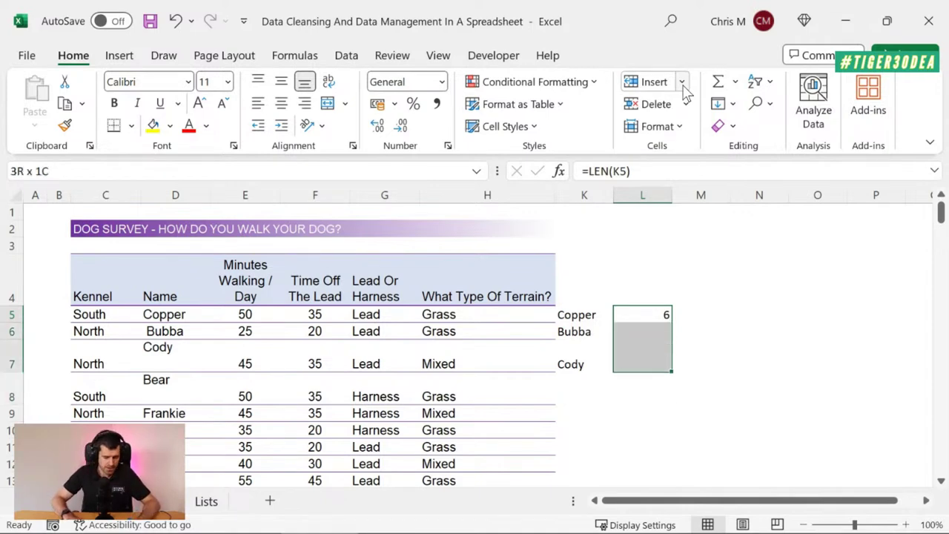
key("ctrl+d")
- Compare the character counts in L5:L7 with the trimmed names in K5:K7, especially for Cody
key("Down")
key("Left")
key("Right")
key("Left")
key("Up")
key("Down")
key("Left")
key("Right")
key("Down")
key("Down")
key("Up")
key("Right")
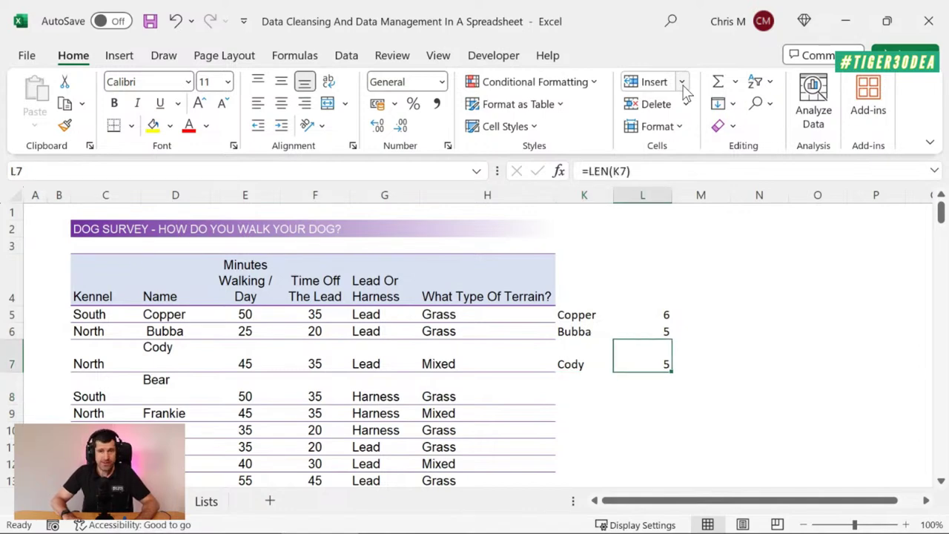
key("Left")
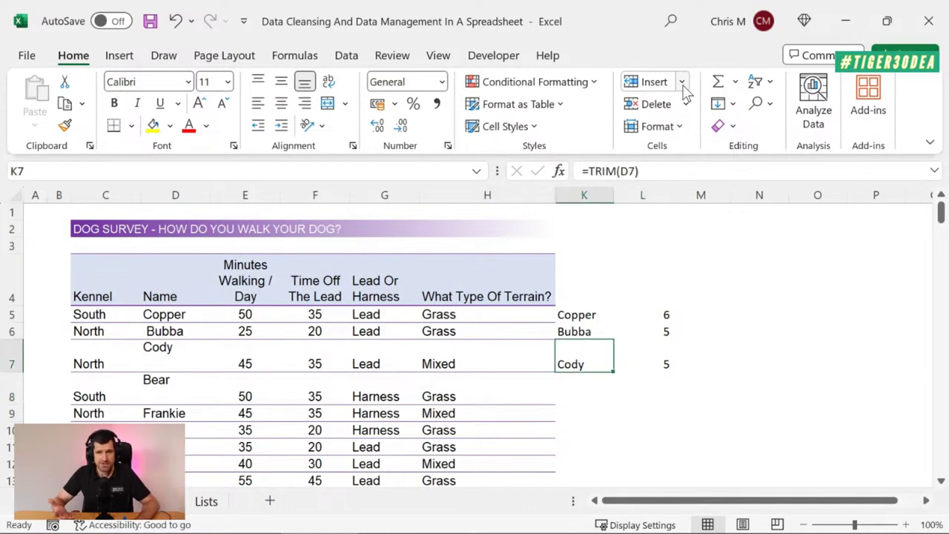
key("Right")
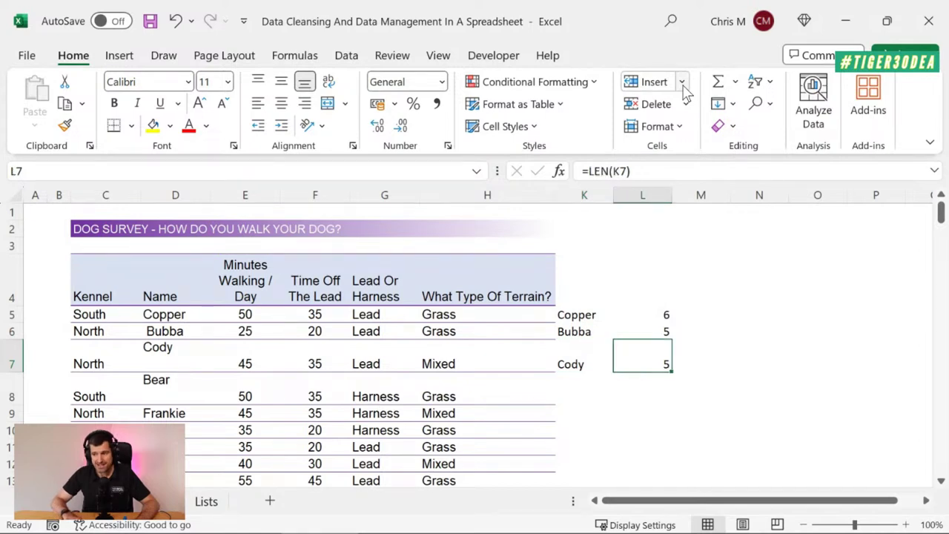
- Check the TRIM formulas in K6 and K7 against the source name in D7 and the length in L7
key("Up")
key("Up")
key("Left")
key("Down")
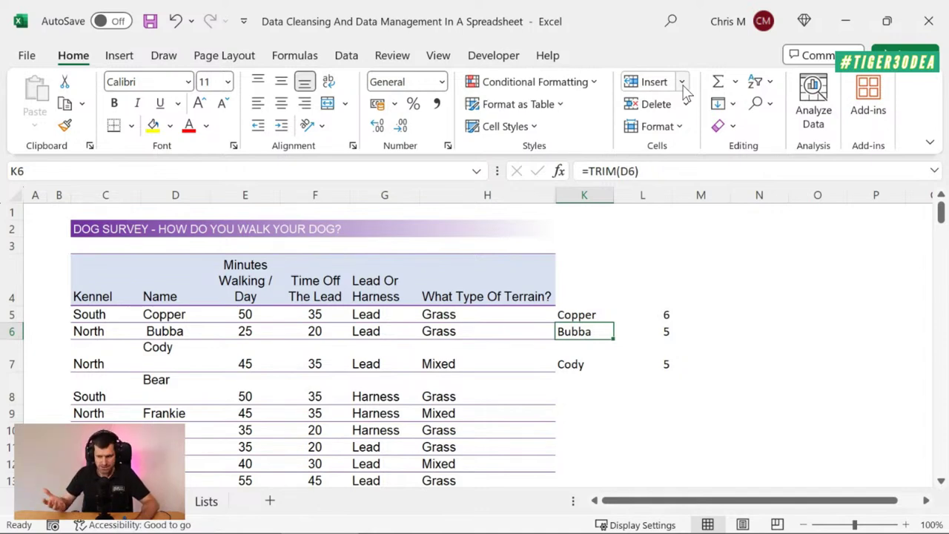
key("Down")
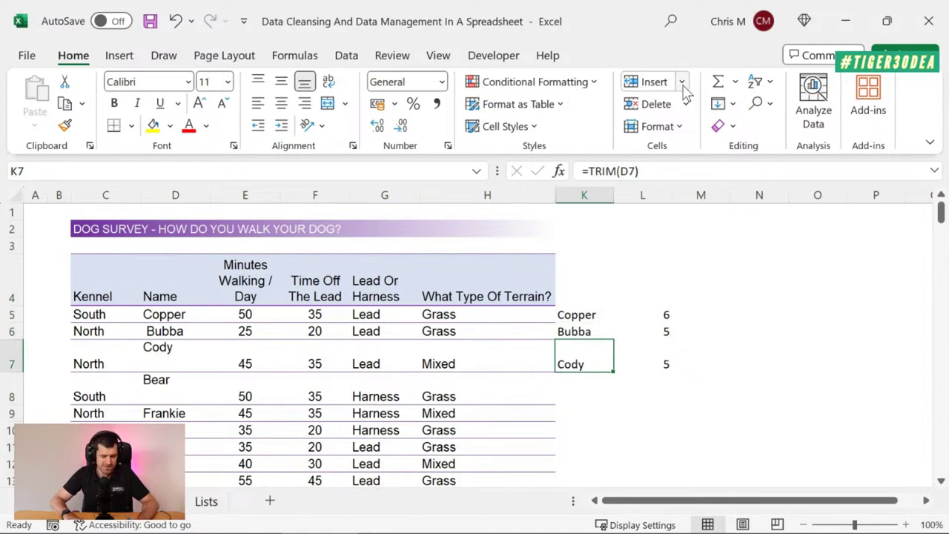
key("Left")
key("Left")
key("Left")
key("Left")
key("Left")
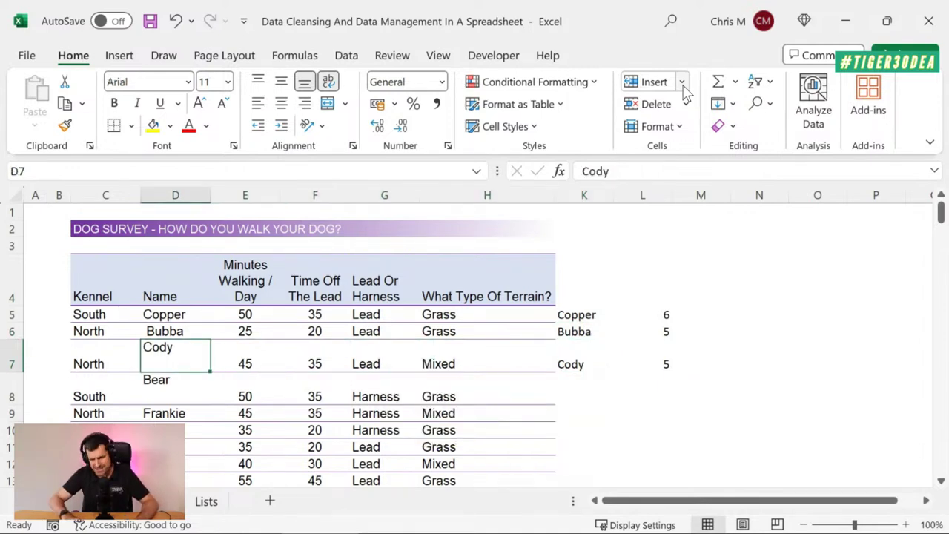
key("Right")
key("Right")
key("Right")
key("Right")
key("Right")
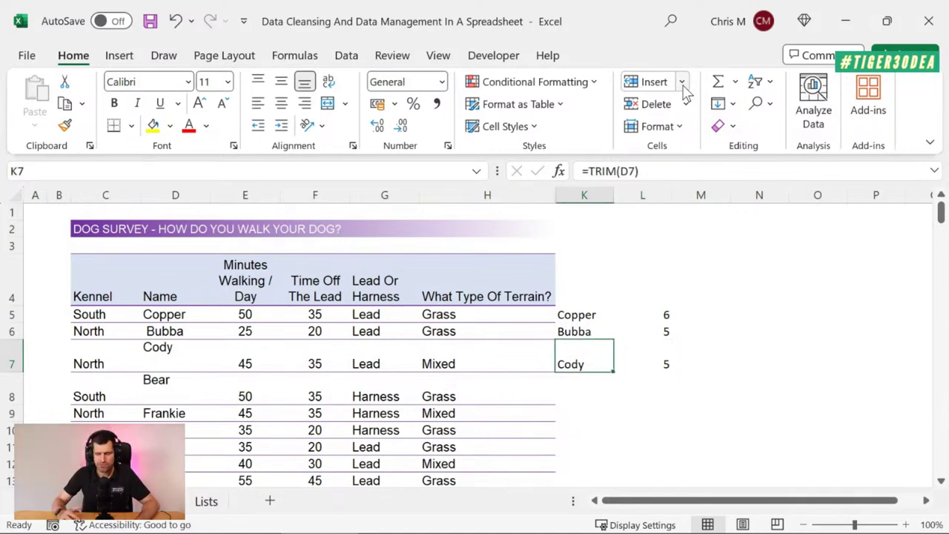
key("Right")
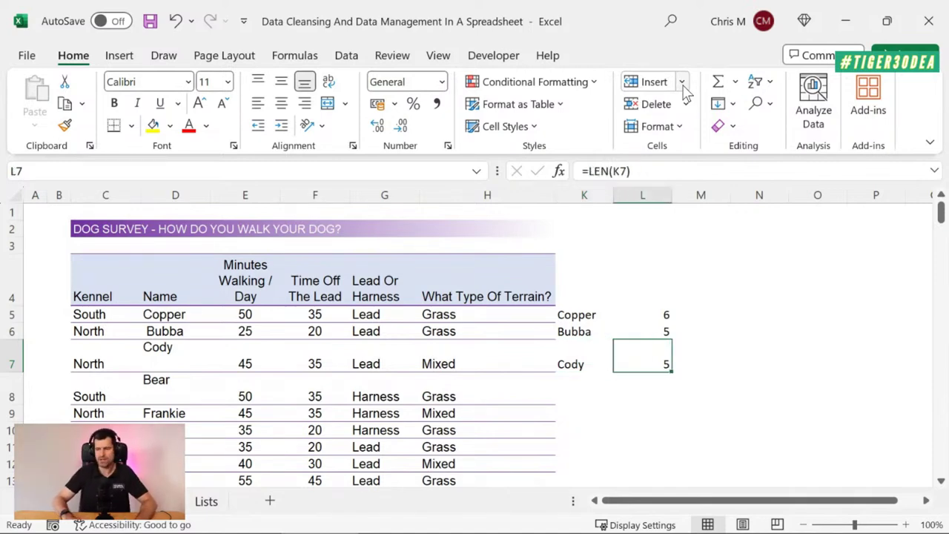
- Enter =CLEAN(K5) in M5 to remove non-printing characters from the trimmed name
key("Right")
key("Up")
key("Up")
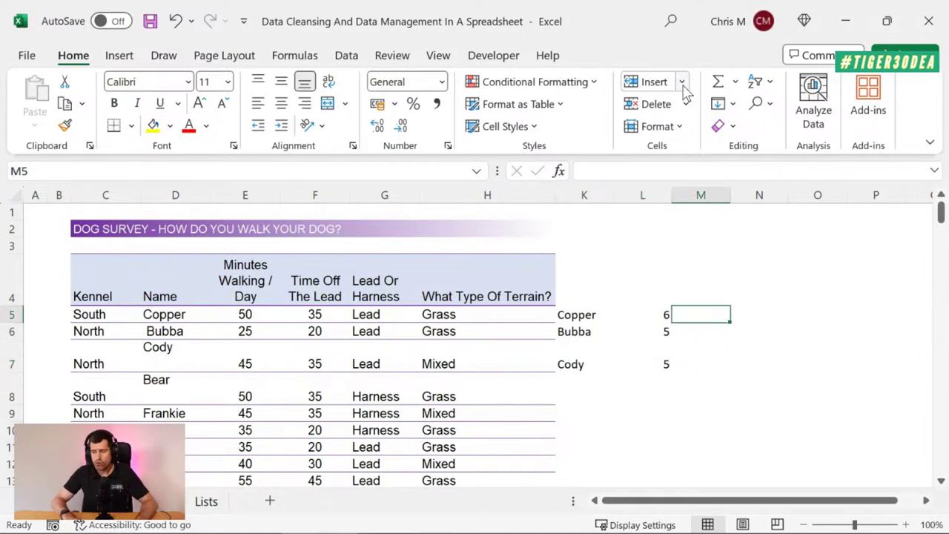
type("=clean(")
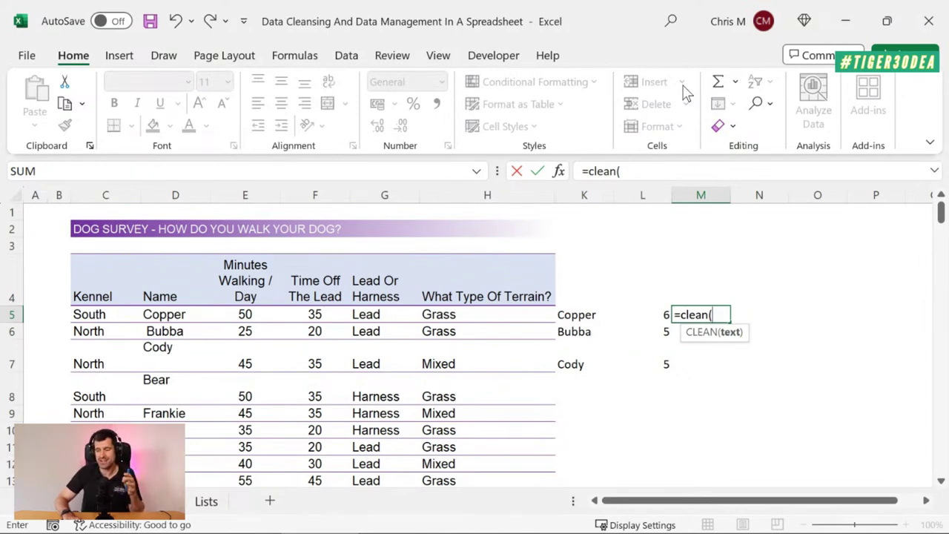
key("Left")
key("Left")
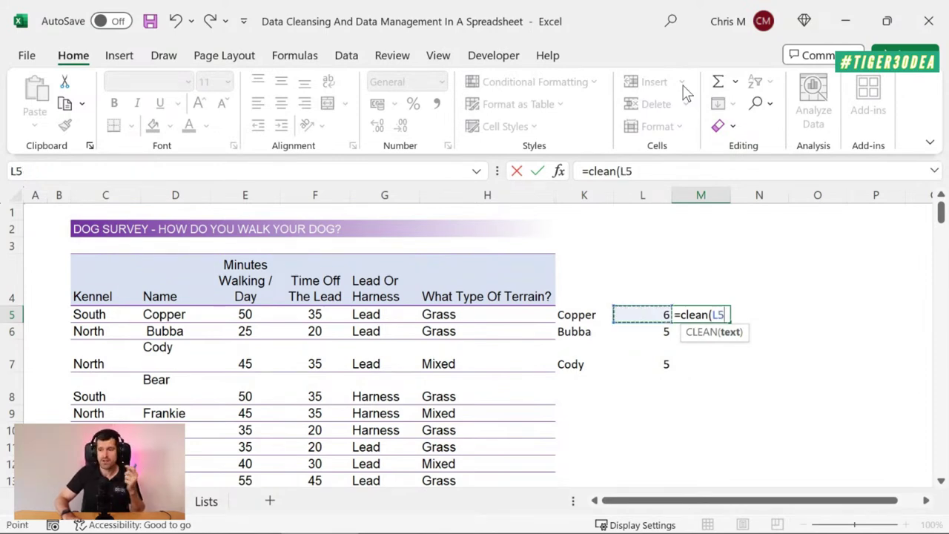
type(")")
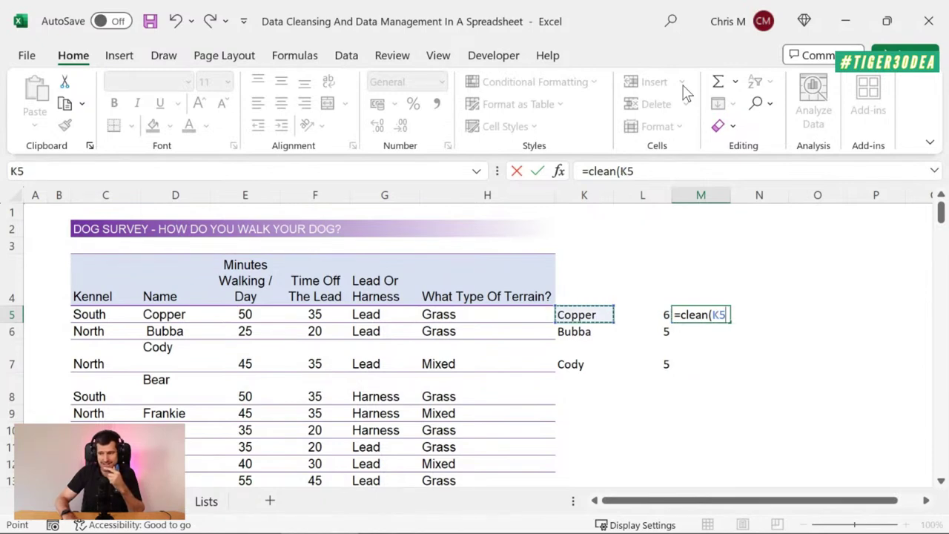
key("ctrl+Return")
- Fill the CLEAN formula down from M5 through M7 and look over the cleaned names
key("shift+Down")
key("shift+Down")
key("ctrl+d")
key("Down")
key("Down")
key("Up")
key("Up")
- Copy the LEN formulas from L5:L7 to N5:N7 to count the characters of the cleaned names
key("Left")
key("shift+Down")
key("shift+Down")
key("shift+Down")
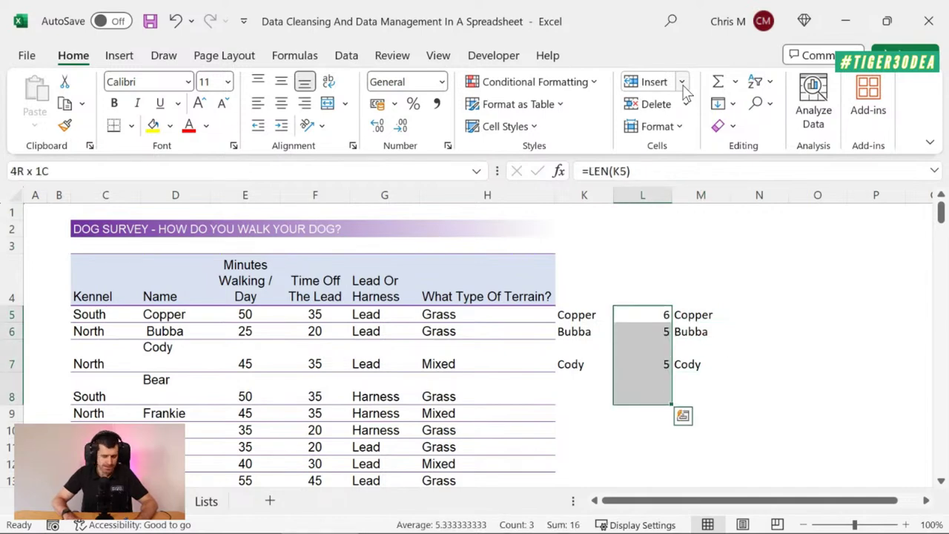
key("shift+Up")
key("ctrl+c")
key("Right")
key("Right")
key("ctrl+v")
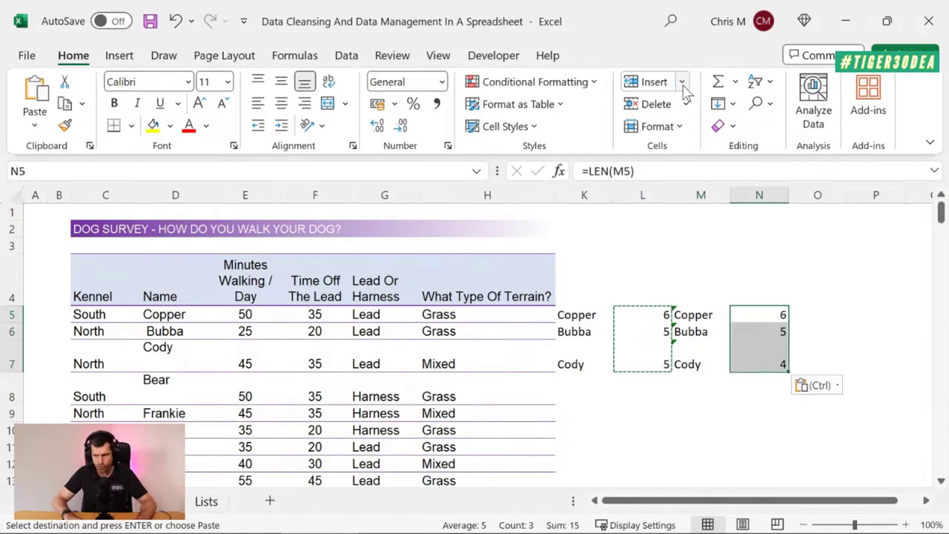
key("Escape")
- Inspect the LEN formula in N7 and the CLEAN formula in M7 for the cleaned Cody entry
key("Left")
key("Down")
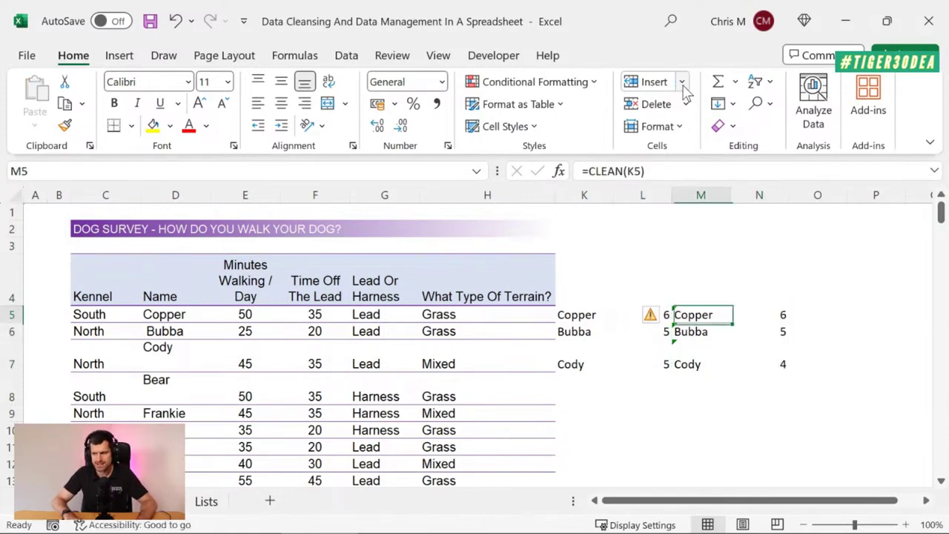
key("Down")
key("Right")
key("F2")
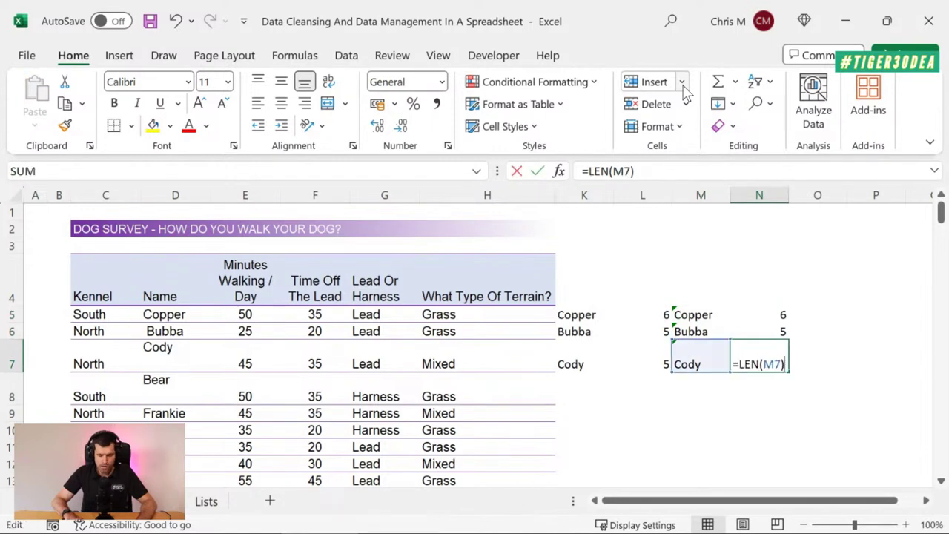
key("Escape")
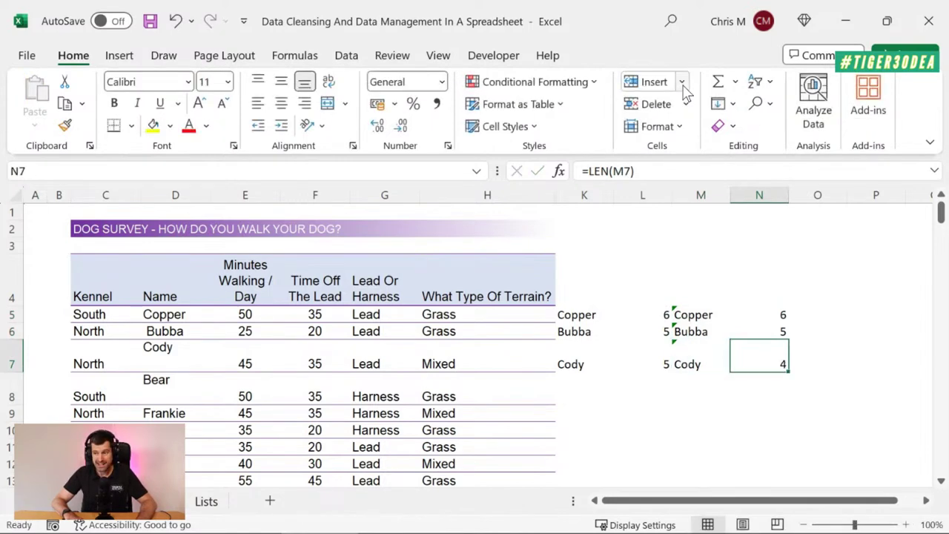
key("Left")
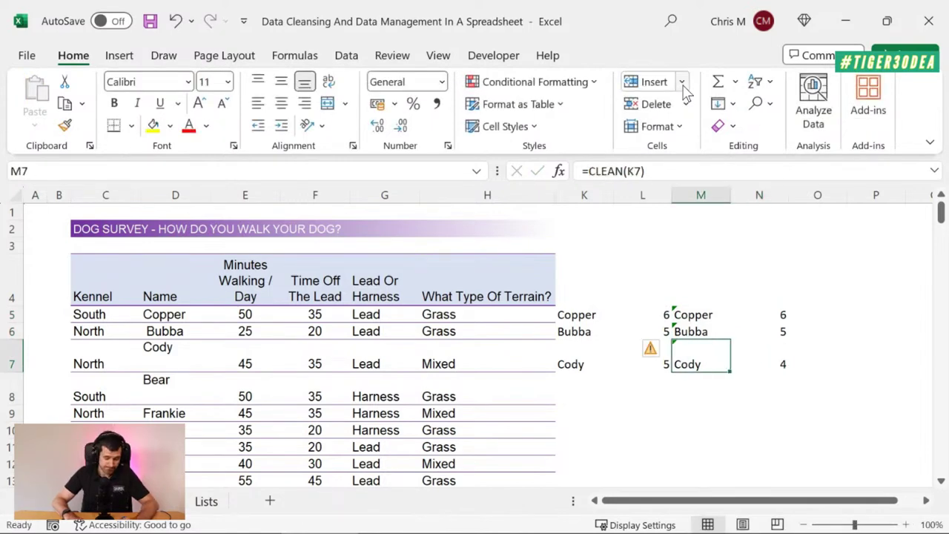
key("ctrl+c")
key("Left")
key("Left")
key("Left")
key("Left")
key("Left")
key("Left")
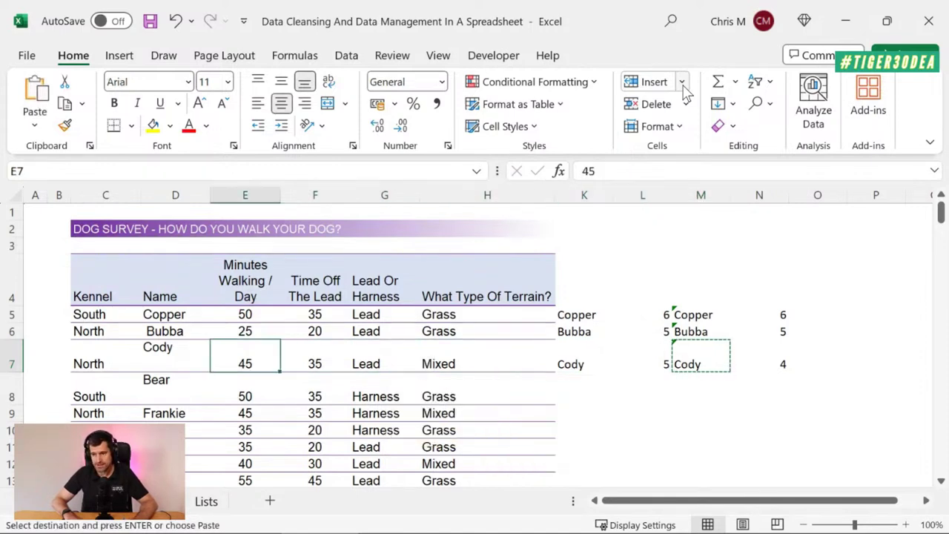
key("Escape")
- Copy the cleaned names in M5:M7 and paste them as values over the original names in D5:D7
key("Right")
key("Right")
key("Right")
key("Right")
key("Right")
key("Up")
key("Up")
key("Right")
key("shift+Down")
key("shift+Down")
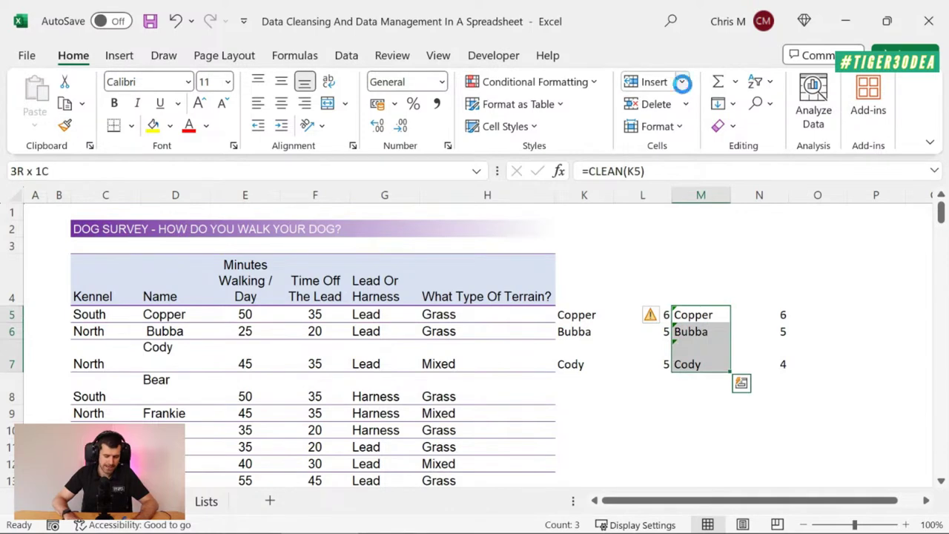
key("ctrl+c")
key("Left")
key("Left")
key("Left")
key("Left")
key("Left")
key("Left")
key("Left")
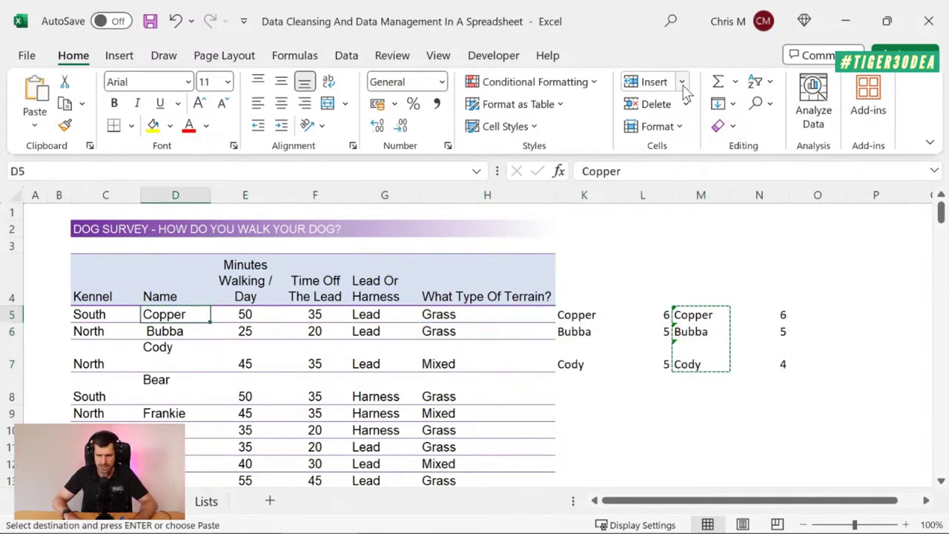
key("ctrl+alt+v")
key("v")
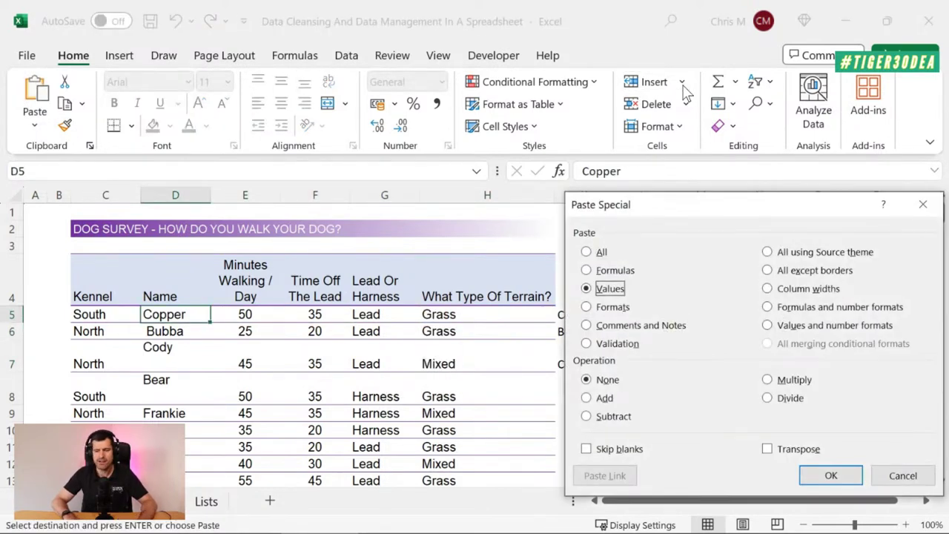
key("Return")
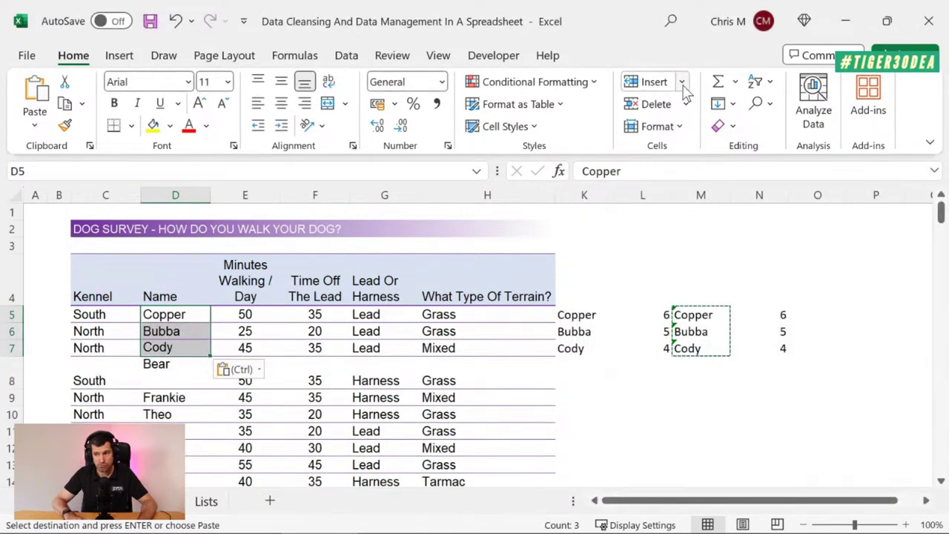
- Check the pasted names in D5 and D7 for leftover characters at the end of the text
key("Left")
key("Right")
key("Down")
key("Up")
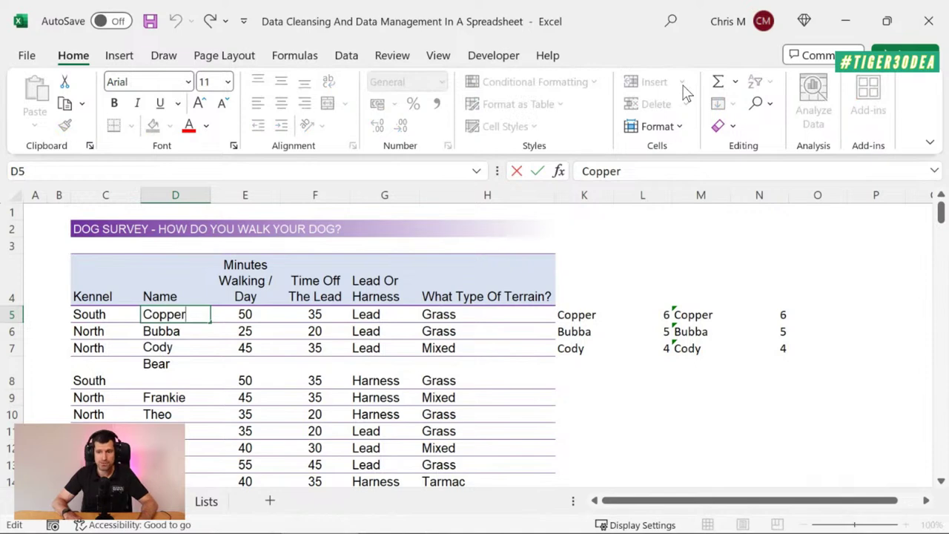
key("Down")
key("Down")
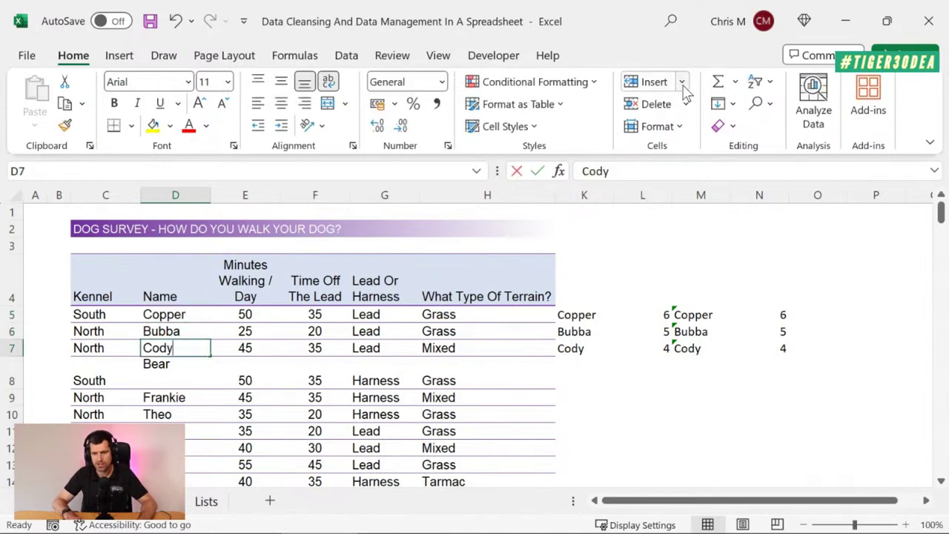
- Clear the helper TRIM, CLEAN and LEN formulas from K5:N7
key("Up")
key("Up")
key("Right")
key("Right")
key("Right")
key("Right")
key("Right")
key("Right")
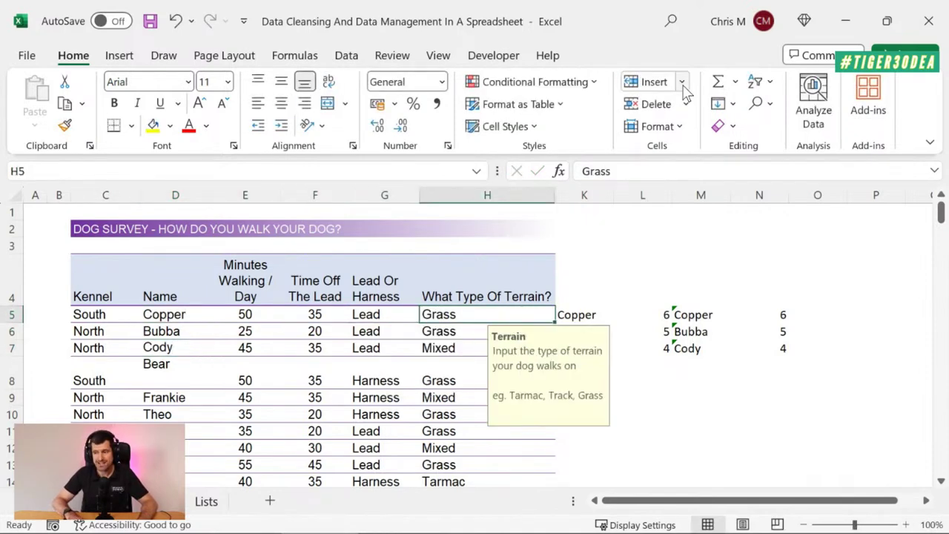
key("Left")
key("Right")
key("Right")
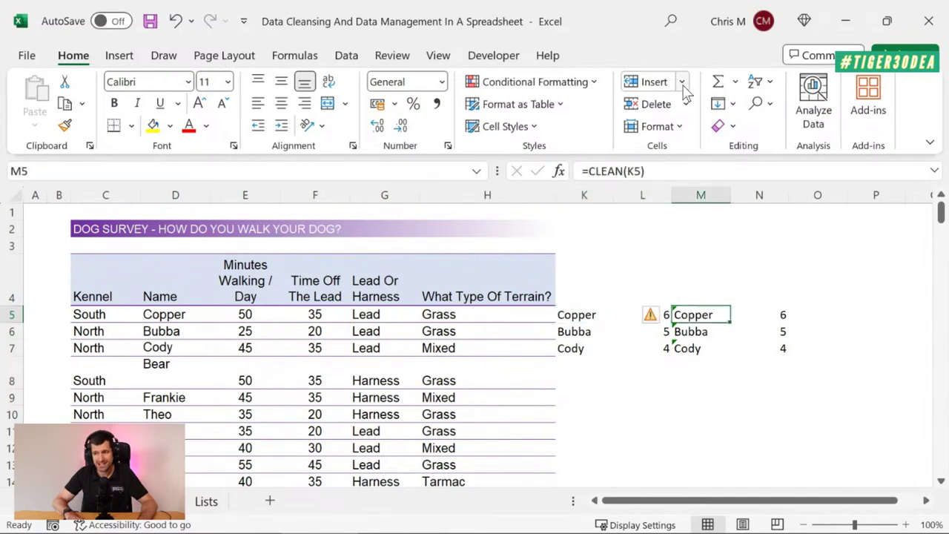
key("Left")
key("Left")
key("shift+Right")
key("shift+Right")
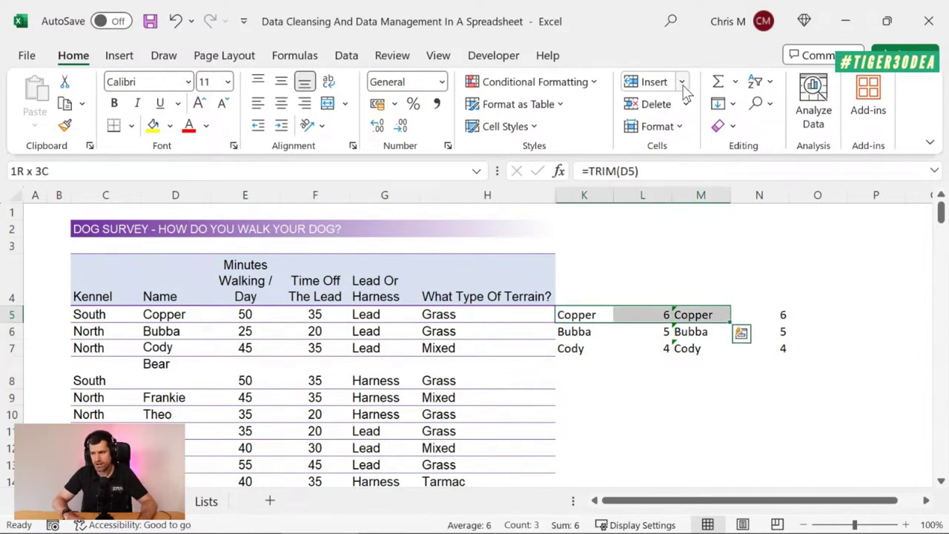
key("shift+Right")
key("shift+Down")
key("shift+Down")
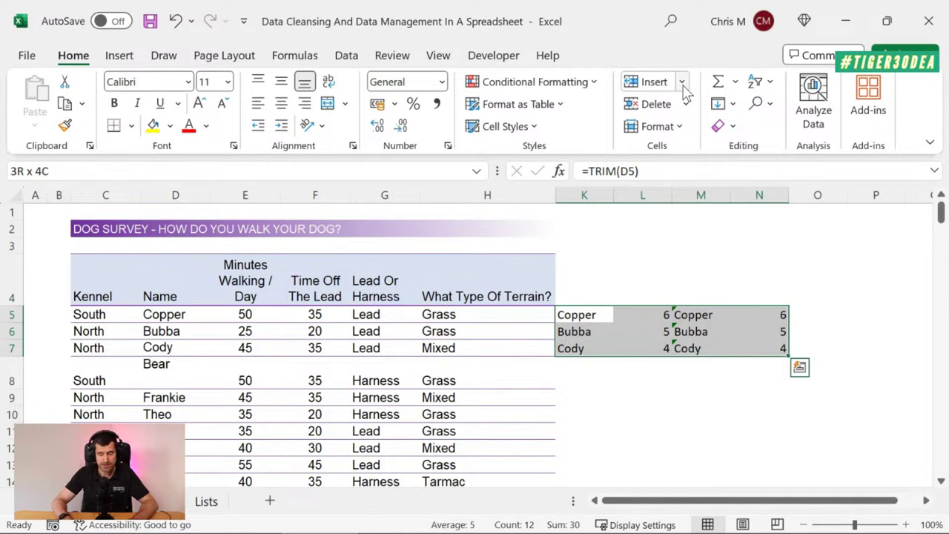
key("Delete")
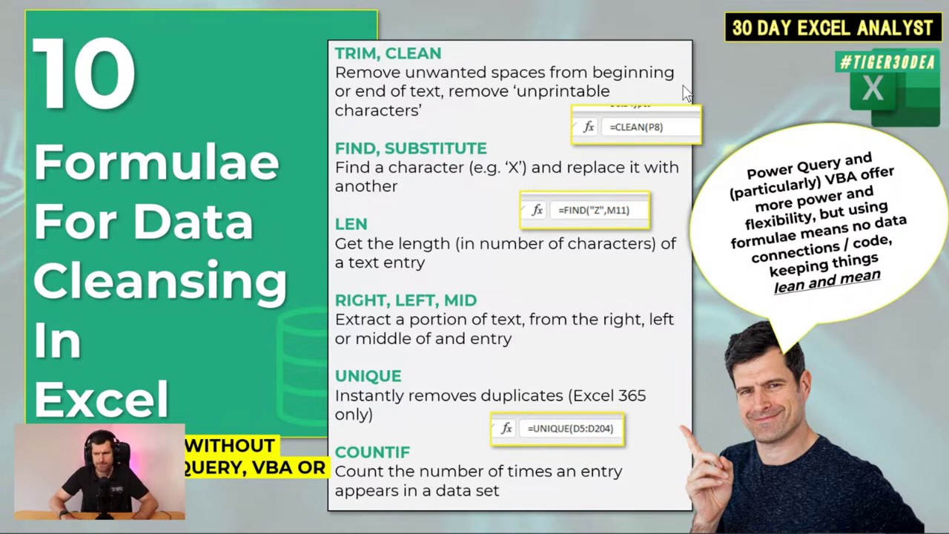
- Review the customer's requests on the Dog Survey (2) briefing slide and return to the Excel workbook
key("Right")
key("Left")
key("Left")
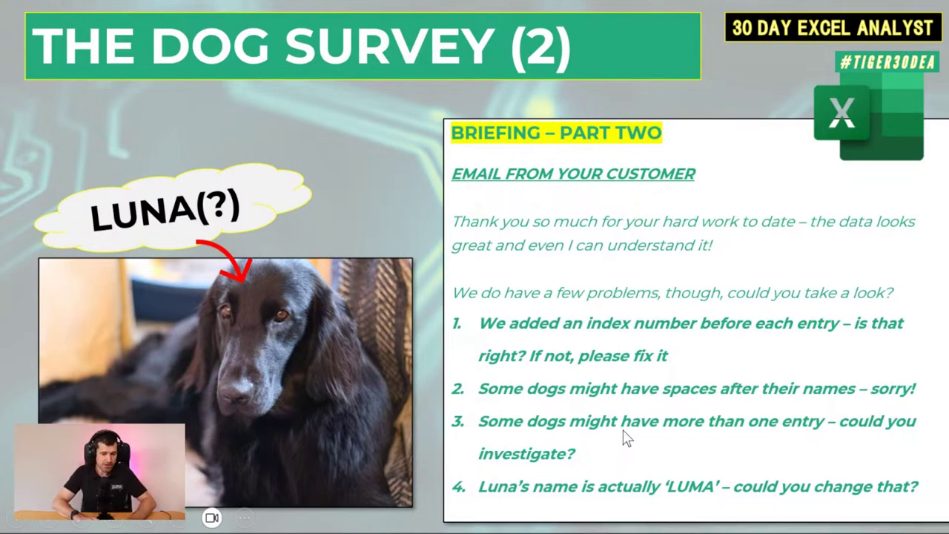
key("alt+Tab")
- Enter =UNIQUE(D5:D204) in K5 to list each dog name once
left_click(615, 284)
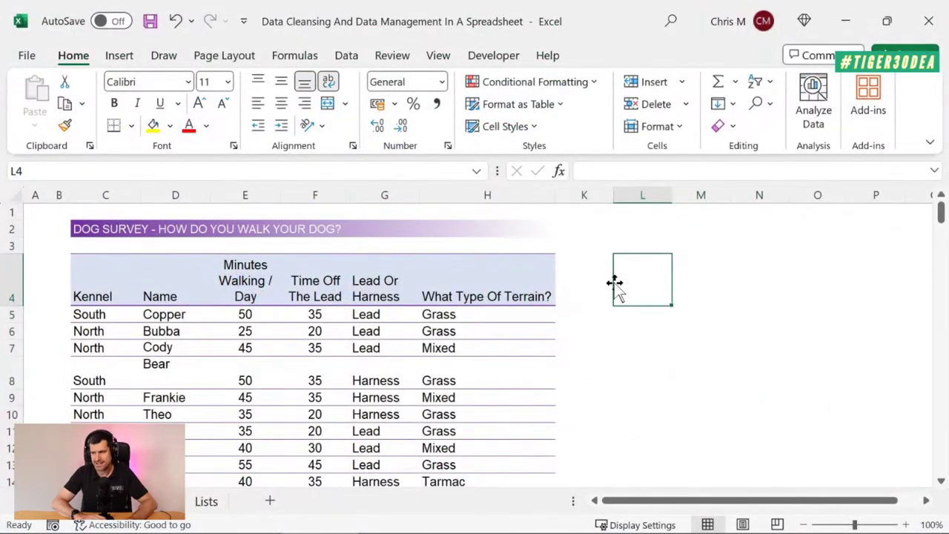
key("Down")
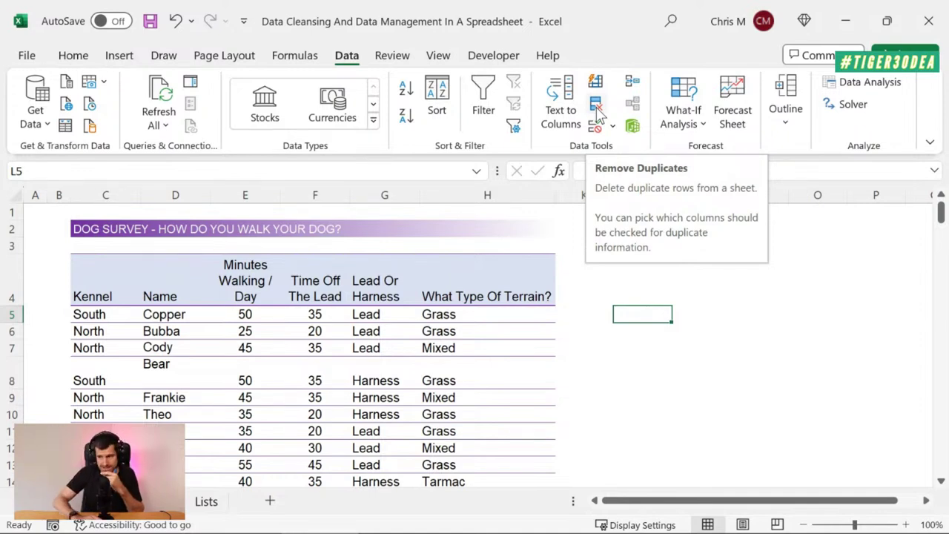
key("Left")
key("Right")
key("Left")
type("=uniq")
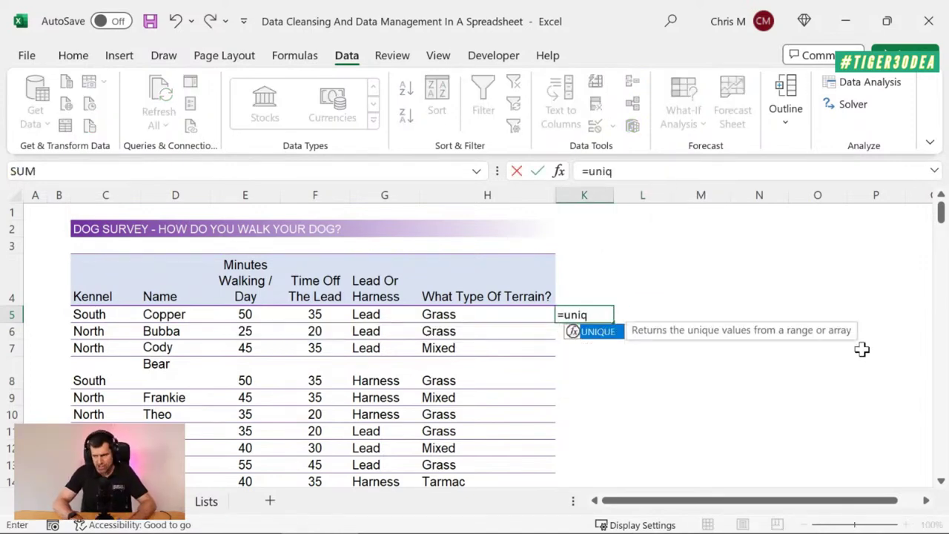
type("ue(")
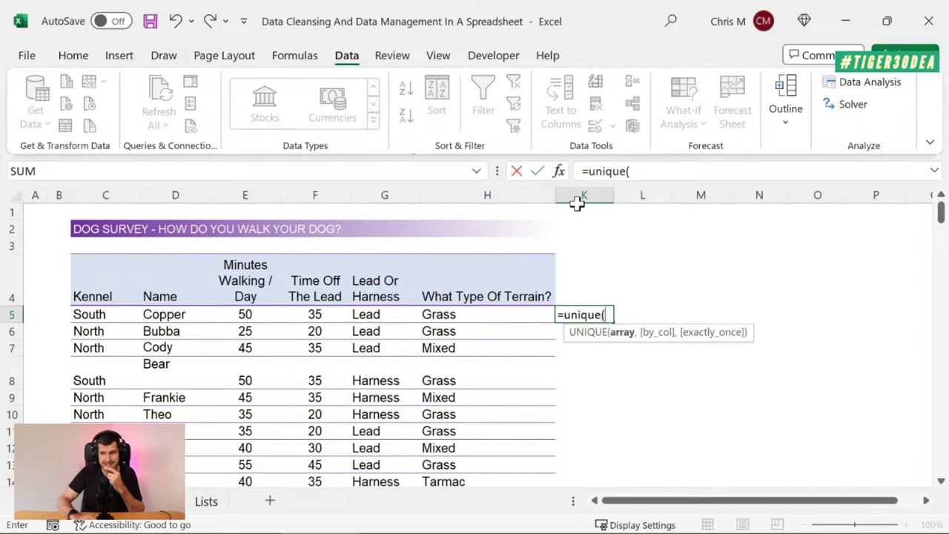
left_click(175, 315)
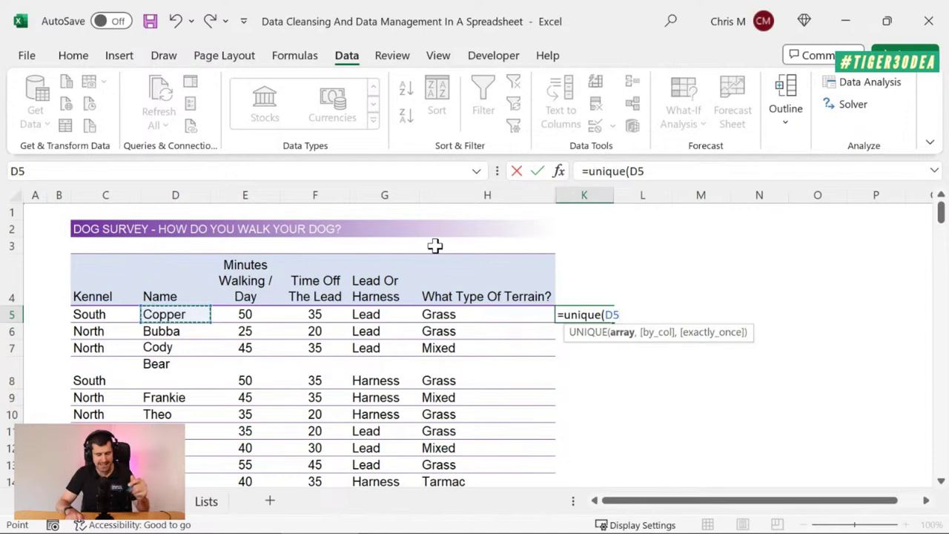
key("ctrl+shift+Down")
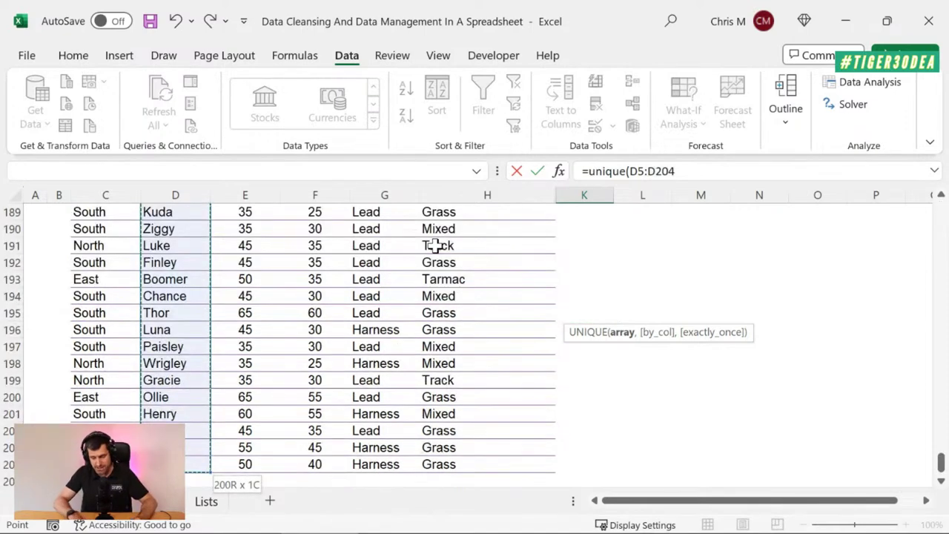
type(")")
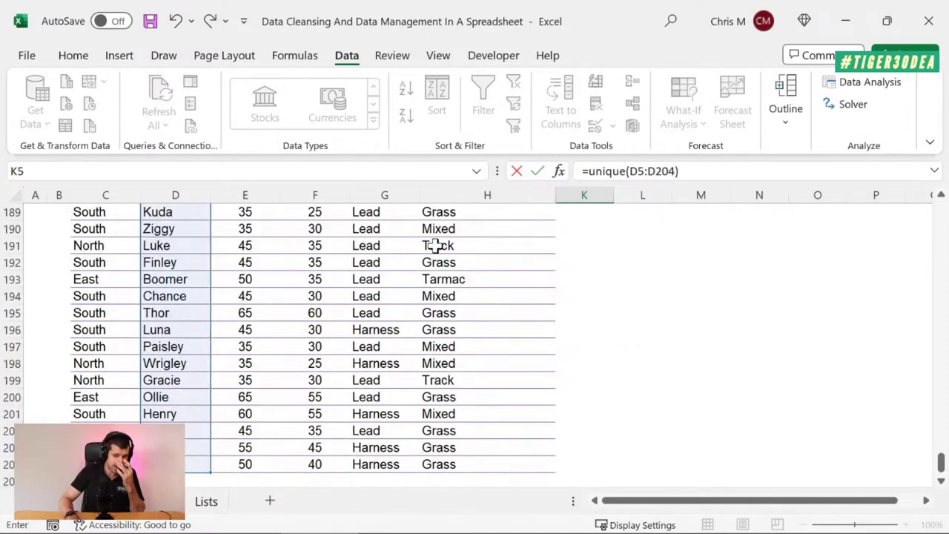
key("Return")
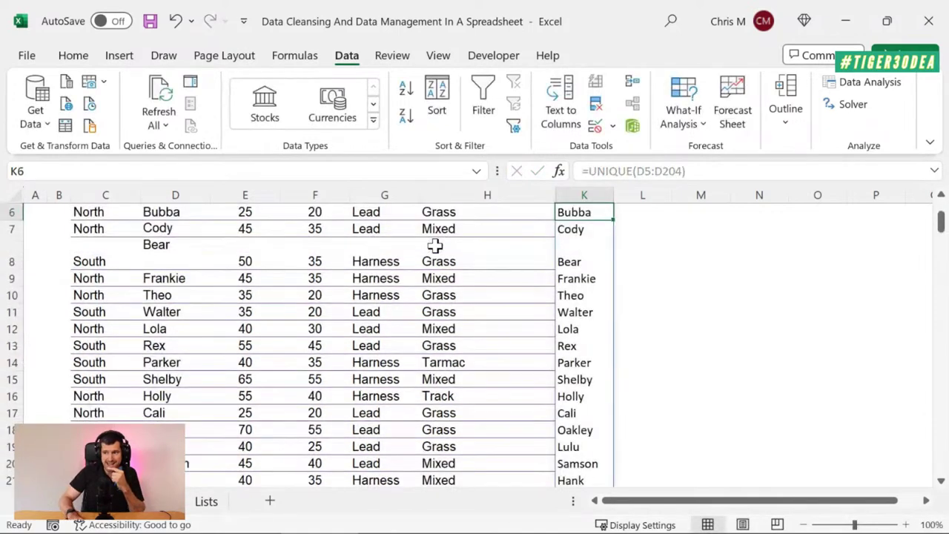
- Inspect the UNIQUE formula in K5 and the first names of its spilled list
key("Up")
key("Up")
key("Up")
key("Up")
key("Down")
key("Down")
key("Down")
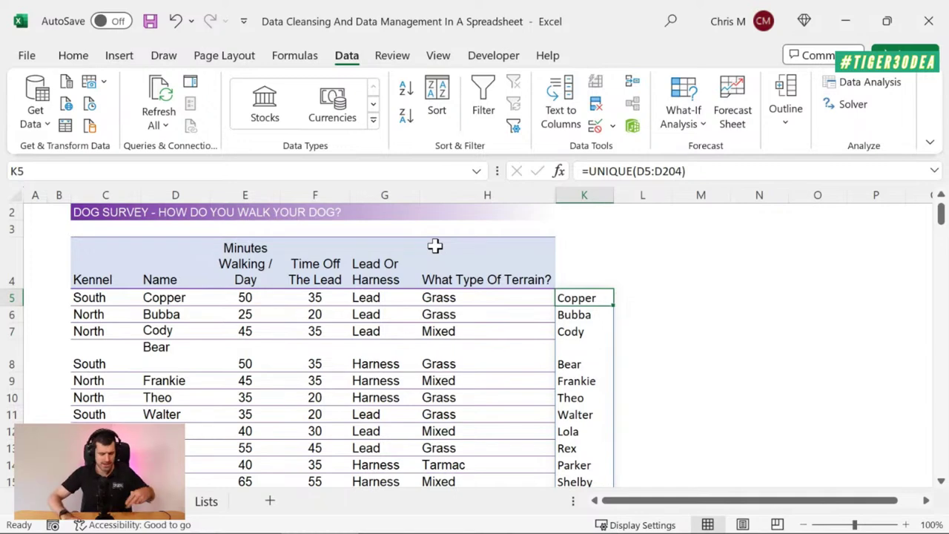
key("Left")
key("Right")
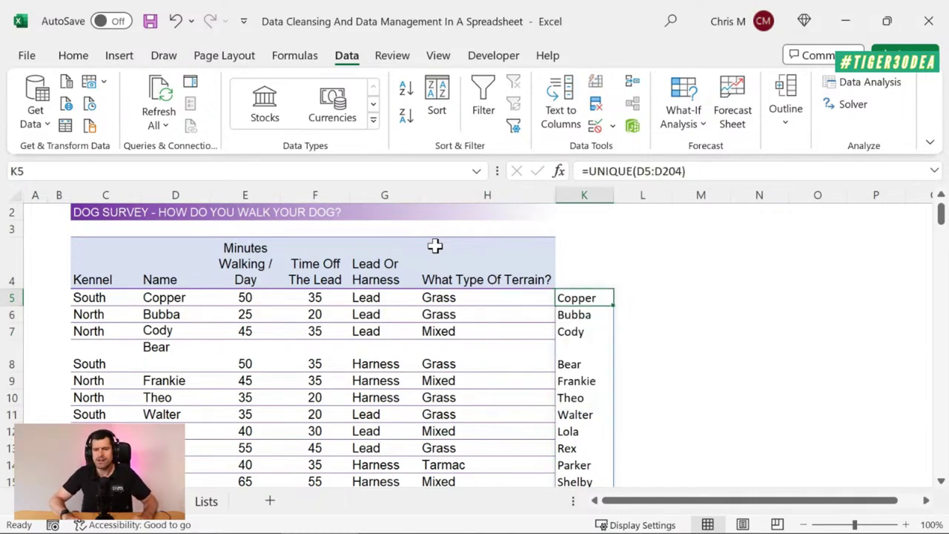
- Examine where the unique names list in column K ends compared with the neighbouring survey rows
key("ctrl+Down")
key("Down")
key("Down")
key("Down")
key("Down")
key("Down")
scroll(436, 247, "down", 1)
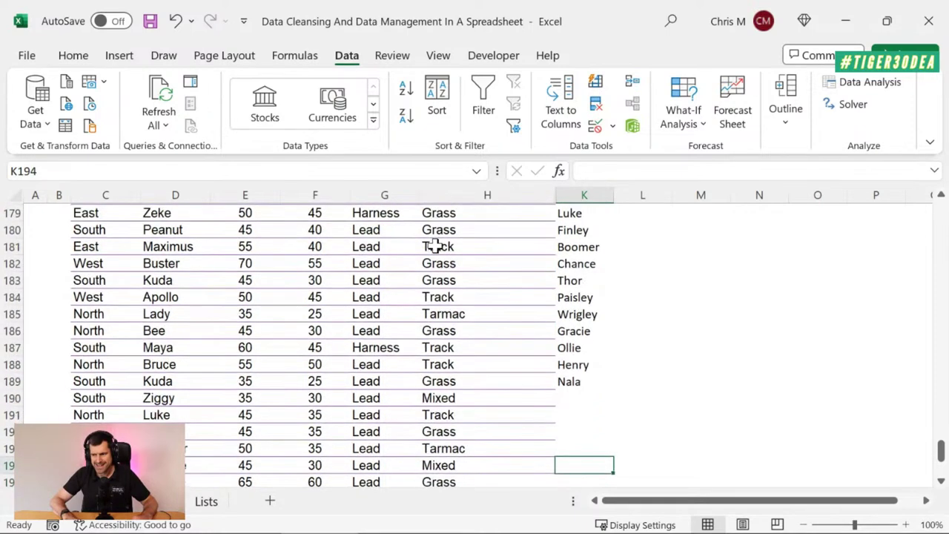
key("ctrl+Up")
key("Down")
key("ctrl+Left")
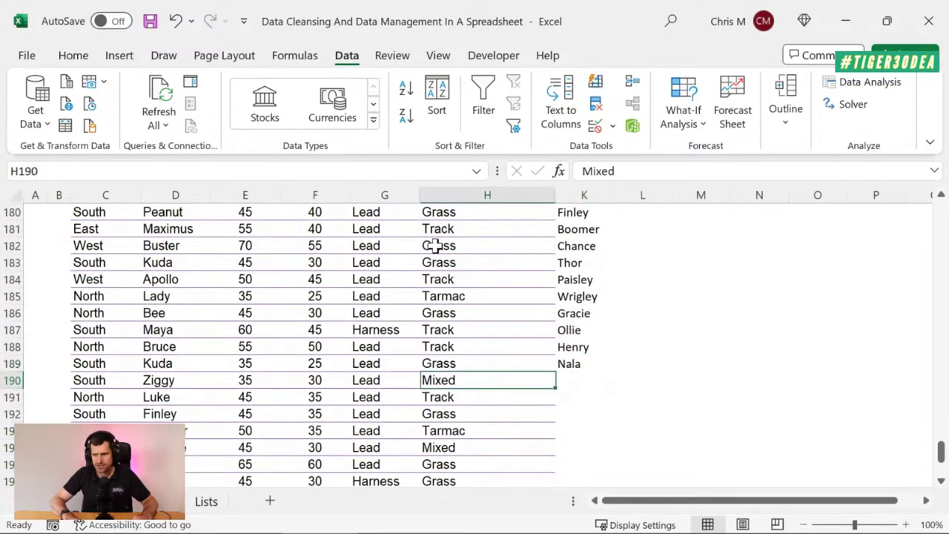
- Examine the last rows of the survey table down to row 204 for repeated dog names
key("ctrl+Down")
key("Up")
key("Up")
key("Up")
key("Up")
key("Up")
key("Up")
key("Up")
key("Up")
key("Up")
key("Up")
key("Up")
key("Up")
key("Up")
key("Up")
key("Up")
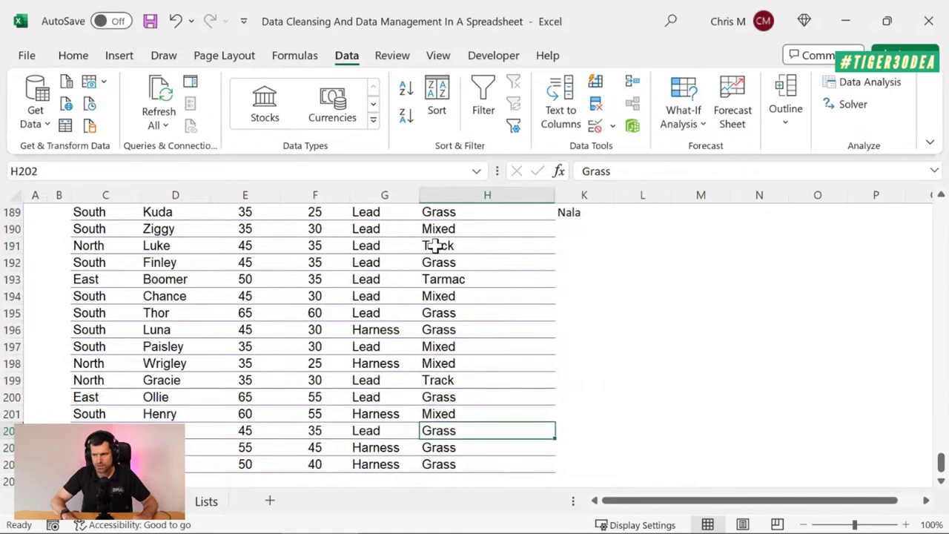
key("Down")
key("ctrl+Down")
key("Up")
key("Up")
key("Up")
key("Up")
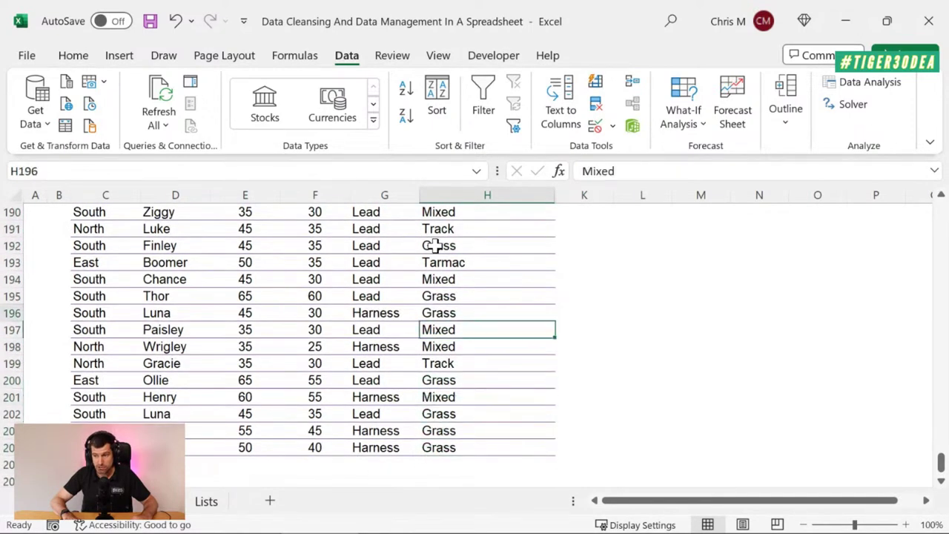
- Go back to the unique names list and check its last entry in K189
key("Up")
key("Up")
key("Up")
key("Up")
key("Up")
key("Up")
key("Up")
key("Up")
key("Up")
key("Up")
key("Up")
key("Up")
key("Up")
key("Up")
key("Up")
key("Up")
key("Up")
key("Up")
key("Up")
key("ctrl+Right")
key("Down")
key("Down")
key("Down")
key("Down")
key("Down")
key("Down")
key("Down")
key("Down")
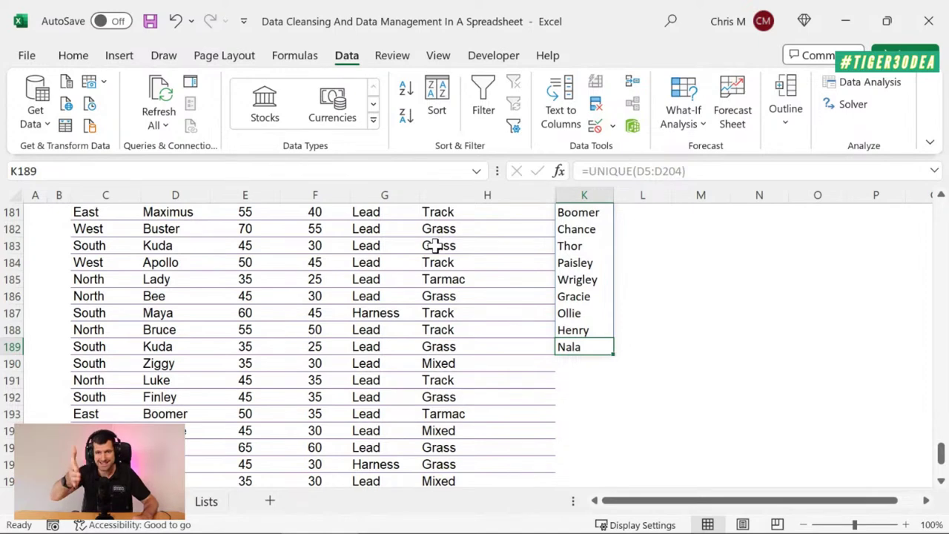
- Copy the unique names in K5:K189 and paste them back in place as values
key("ctrl+Up")
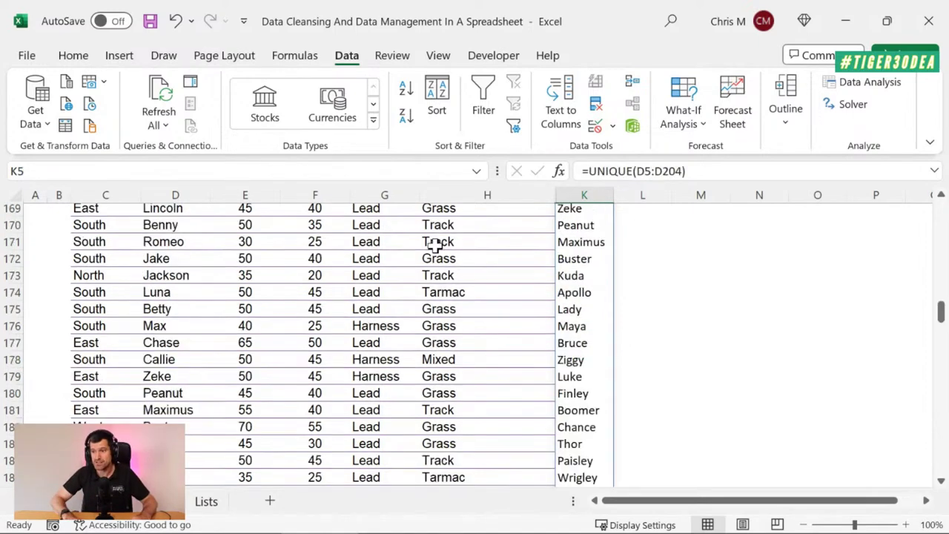
key("Up")
key("Up")
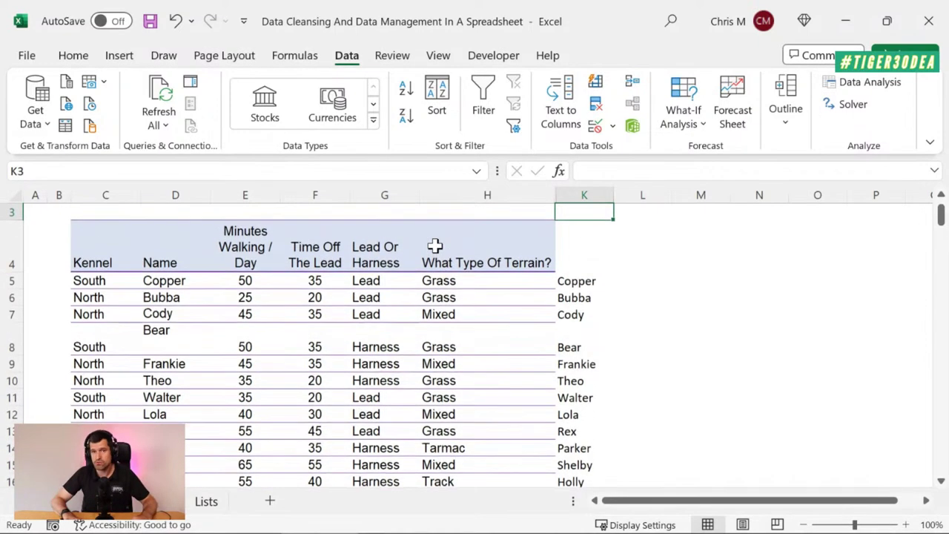
key("Down")
key("Down")
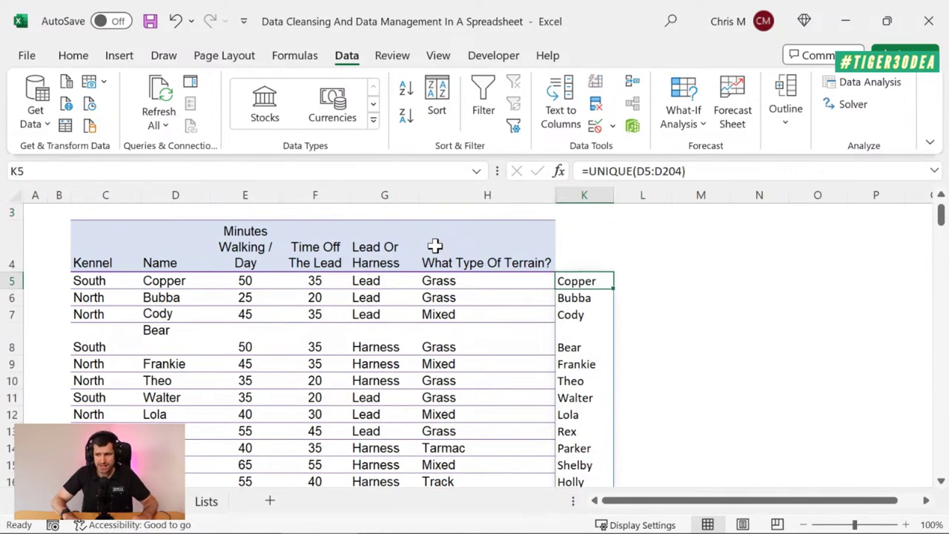
key("ctrl+shift+Down")
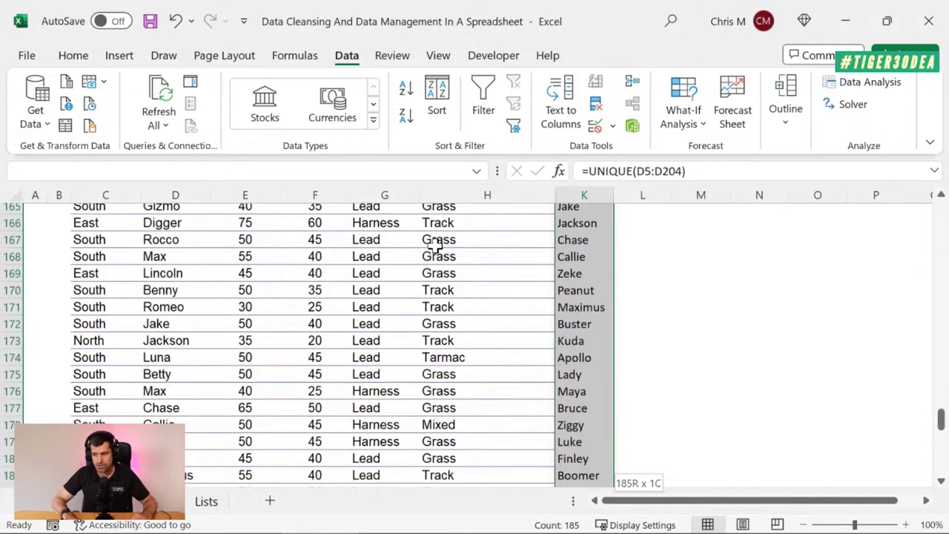
key("ctrl+c")
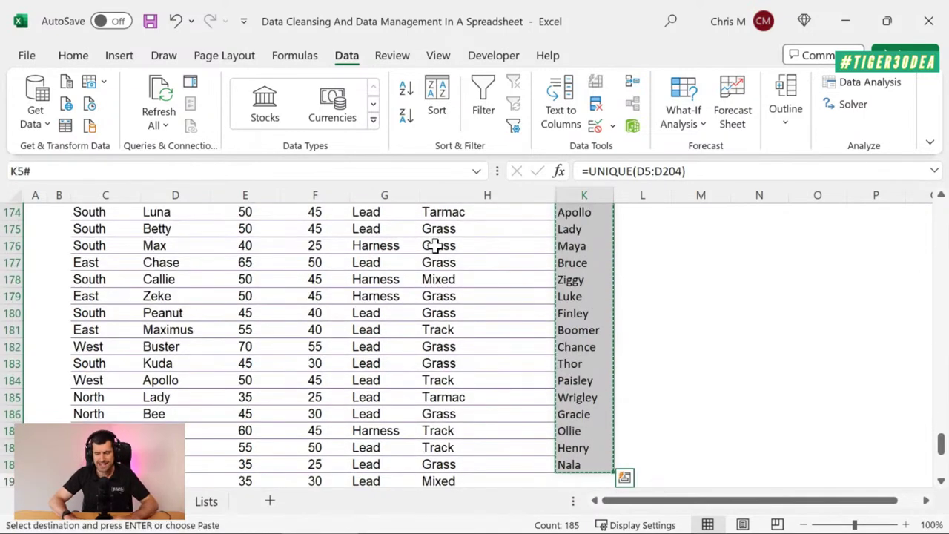
key("ctrl+alt+v")
key("v")
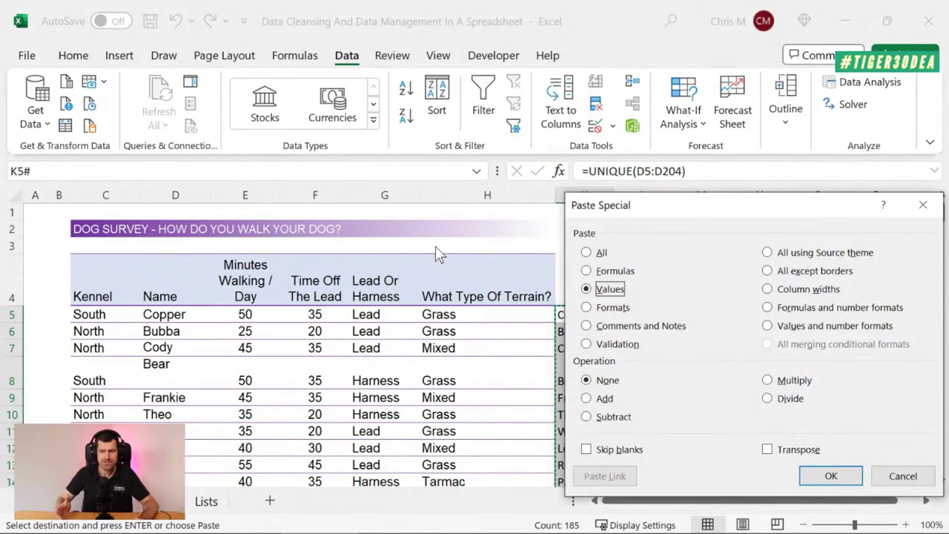
key("Return")
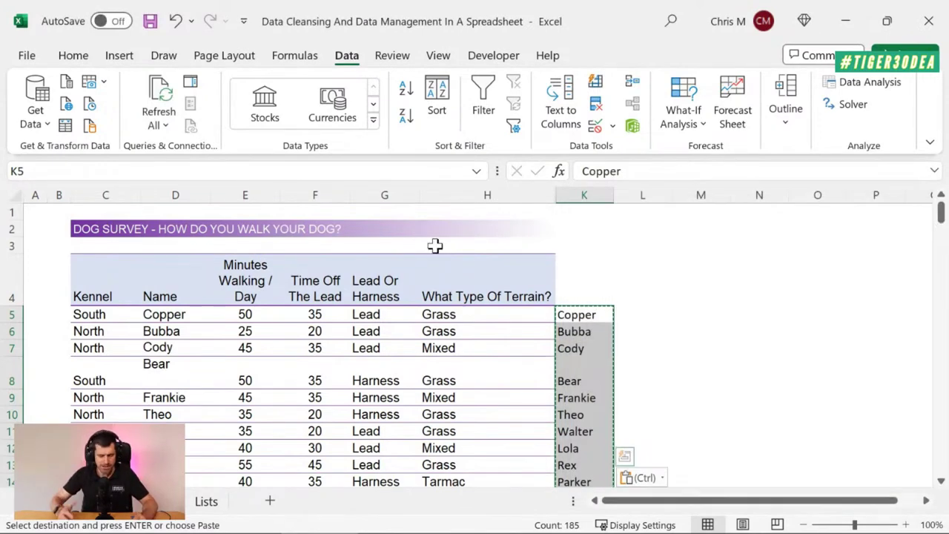
key("Escape")
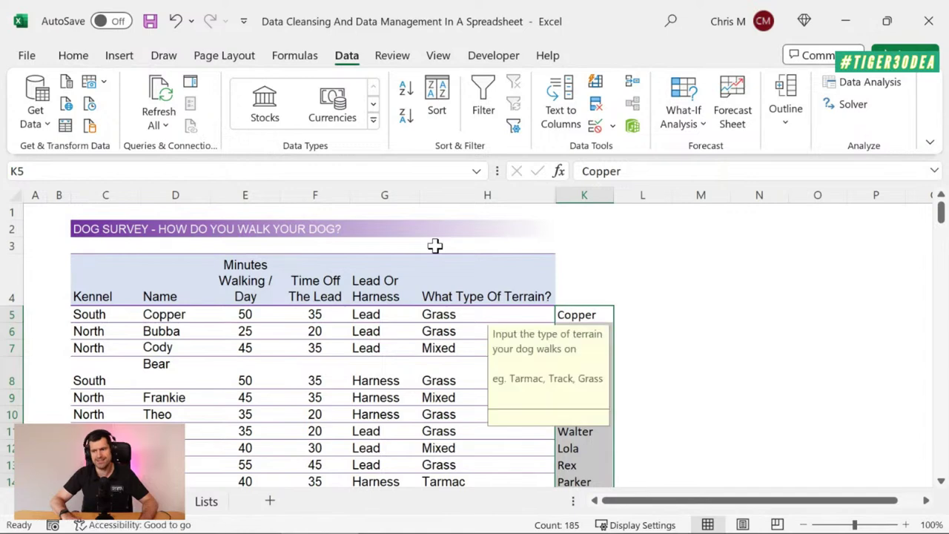
- Look down the names in column K to verify that the cells hold plain values instead of formulas
key("Down")
key("Down")
key("Down")
key("Down")
key("Down")
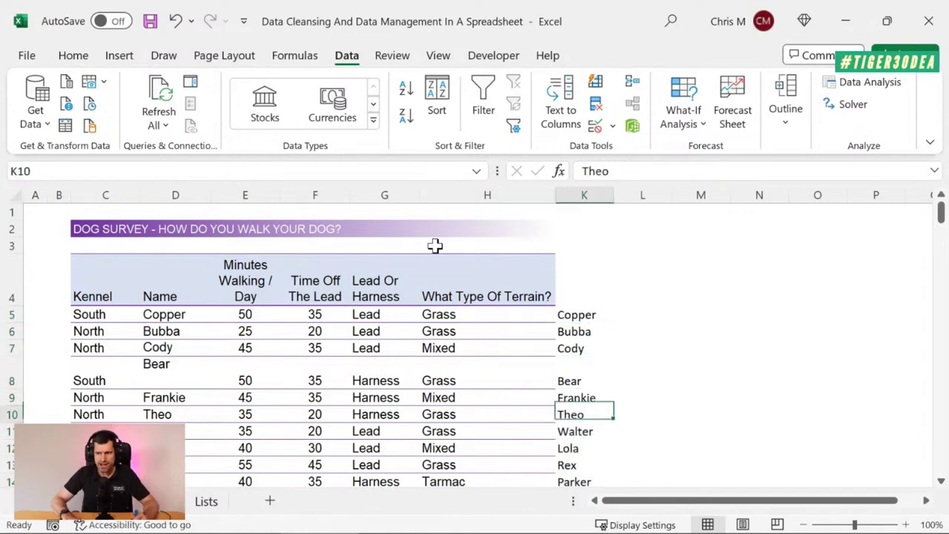
key("Down")
key("Down")
key("Down")
key("Down")
key("Down")
key("Down")
key("Down")
key("Down")
key("ctrl+Up")
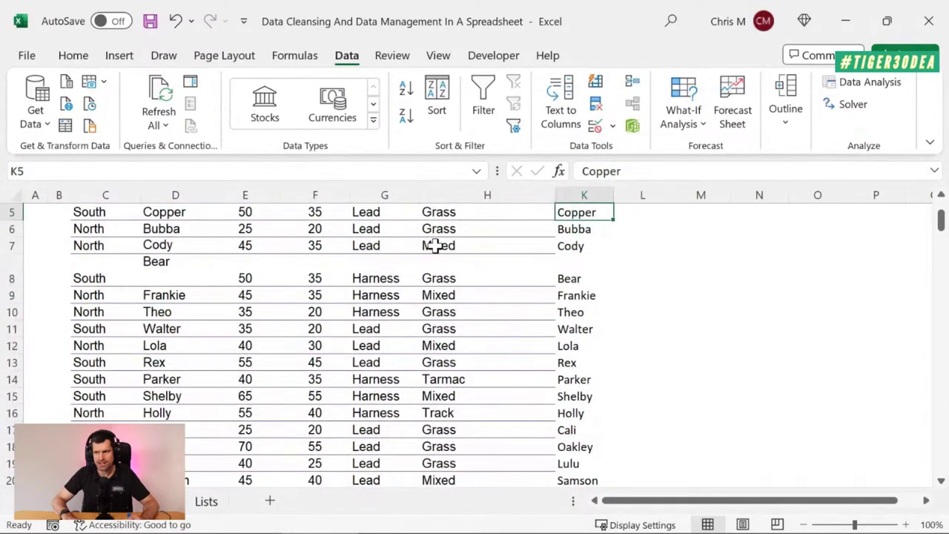
- Start a COUNTIF formula in L5 with the survey names $D$5:$D$204 as its absolute range
key("Up")
key("Down")
key("Right")
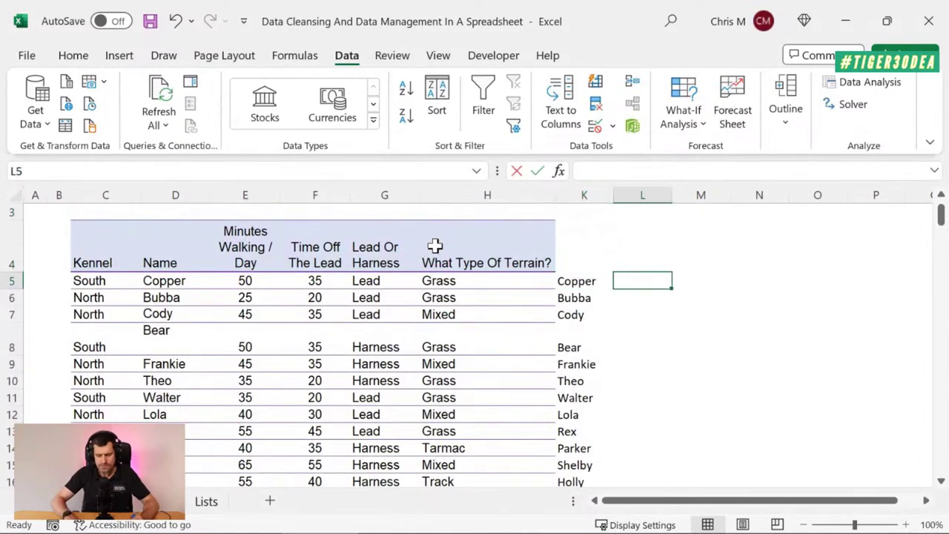
type("=counti")
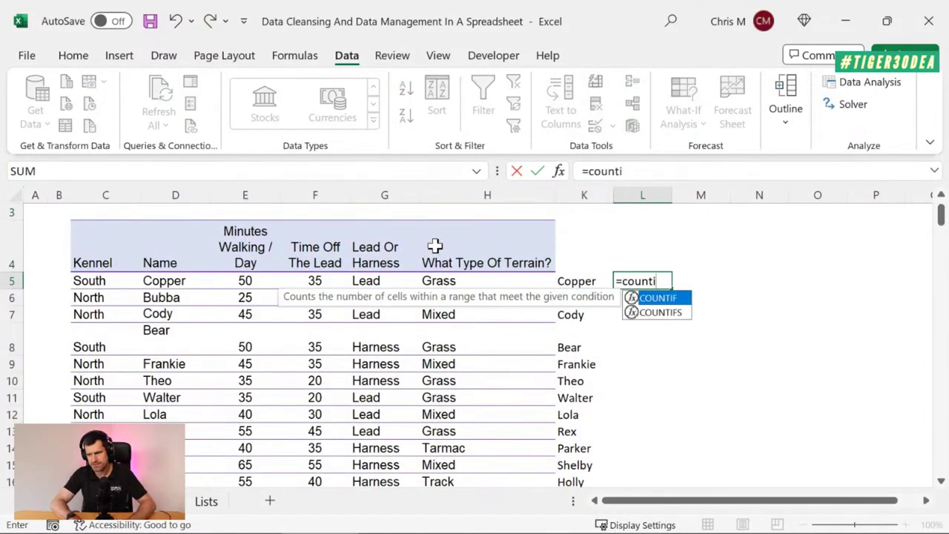
type("f(")
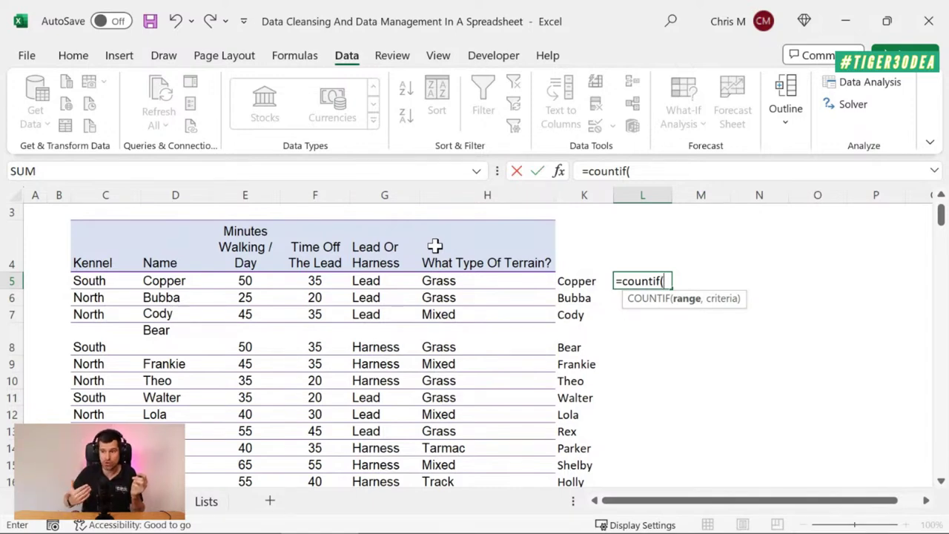
key("Left")
key("Left")
key("Left")
key("Left")
key("Left")
key("Left")
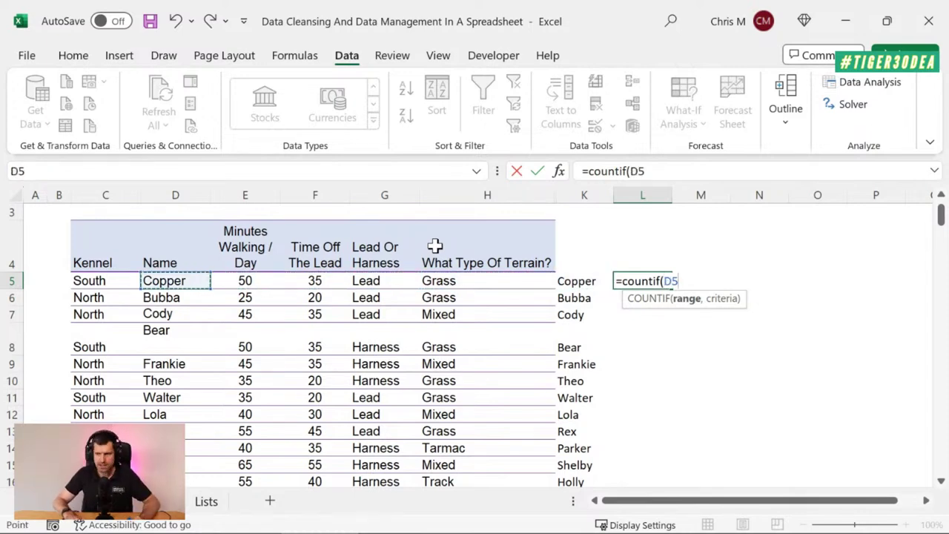
key("ctrl+shift+Down")
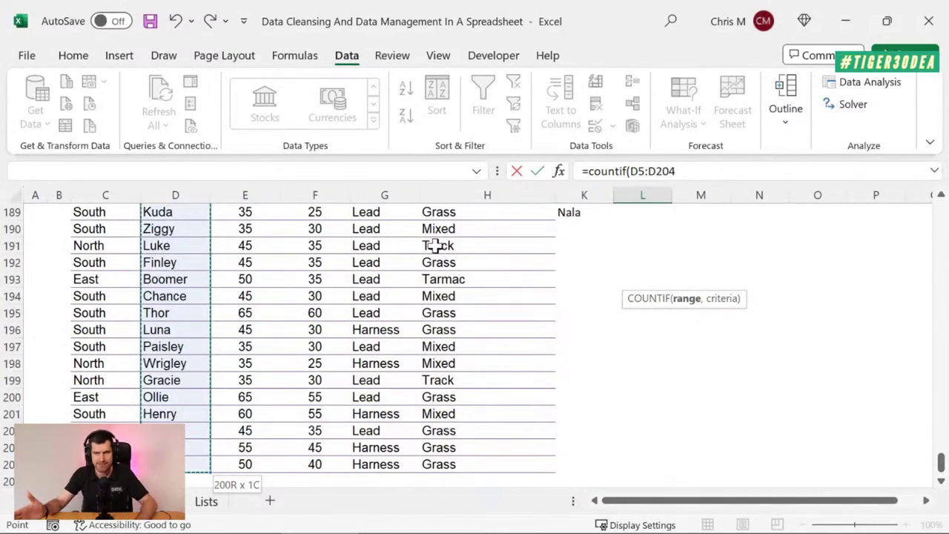
key("F4")
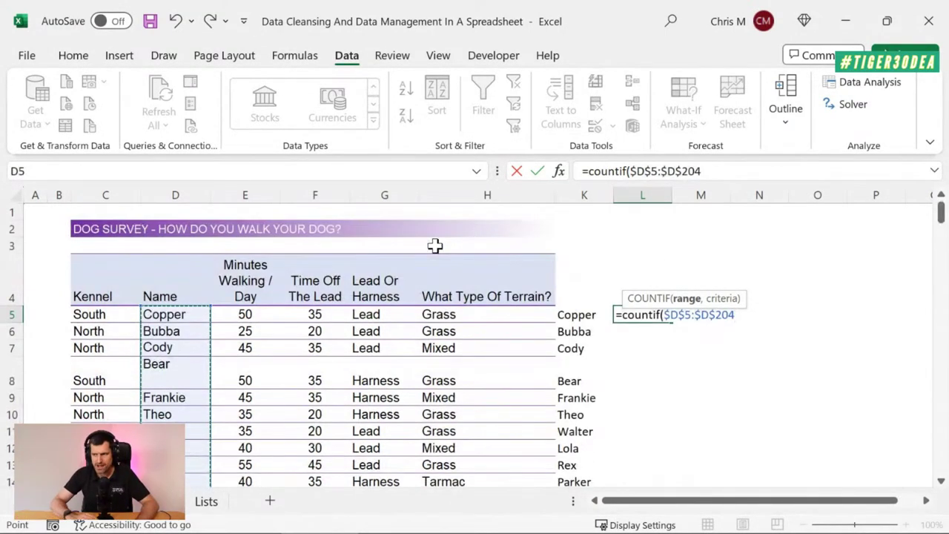
- Complete the L5 COUNTIF formula with the unique dog name in K5 as its criterion
left_click(720, 172)
type(",")
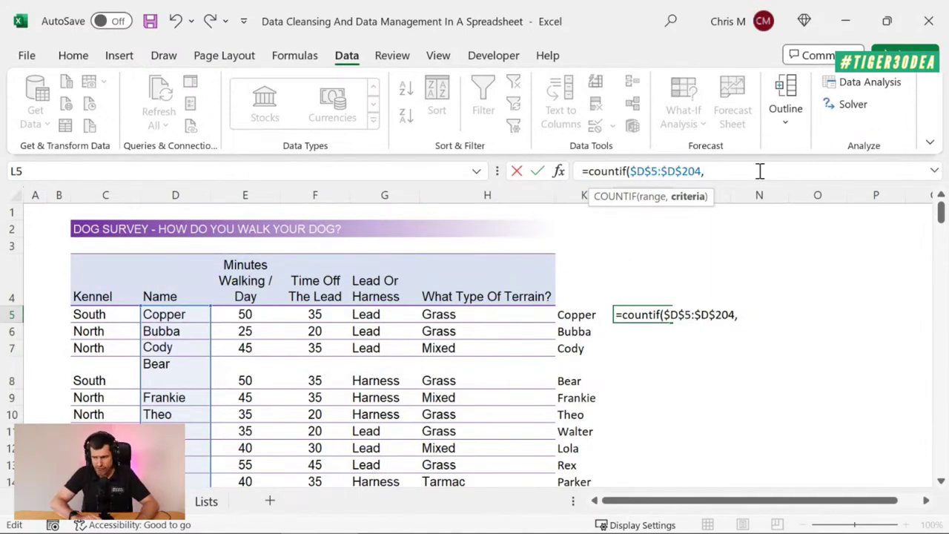
left_click(577, 315)
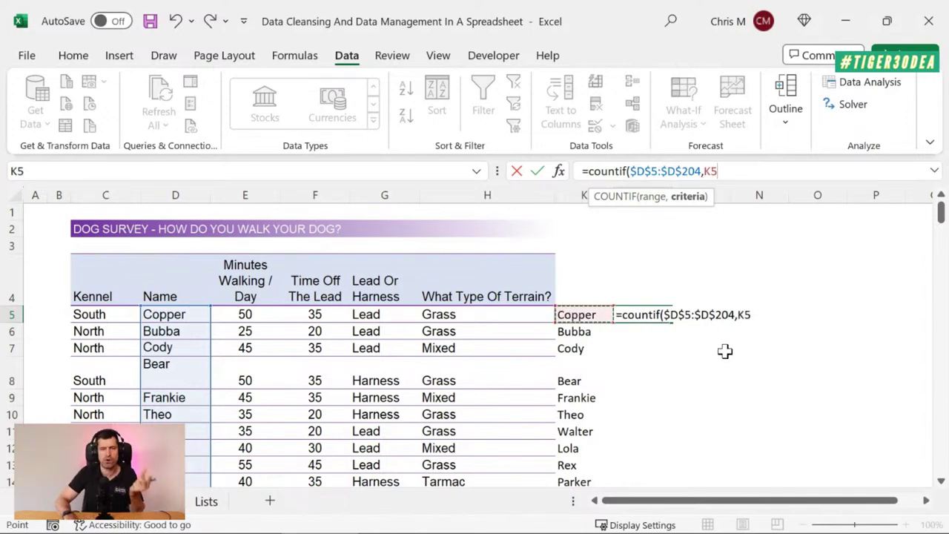
key("Return")
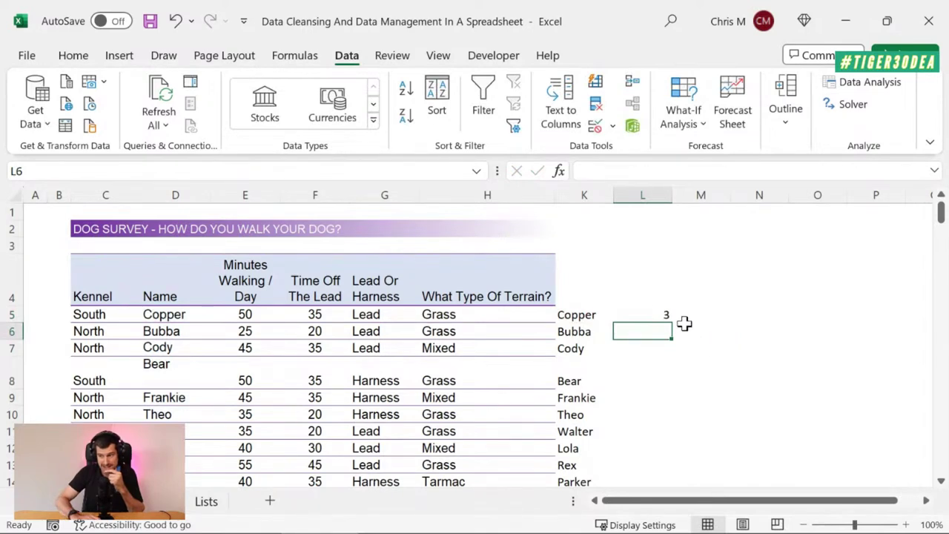
- Fill the COUNTIF formula from L5 down to L204 and show the sheet's gridlines
left_click(659, 313)
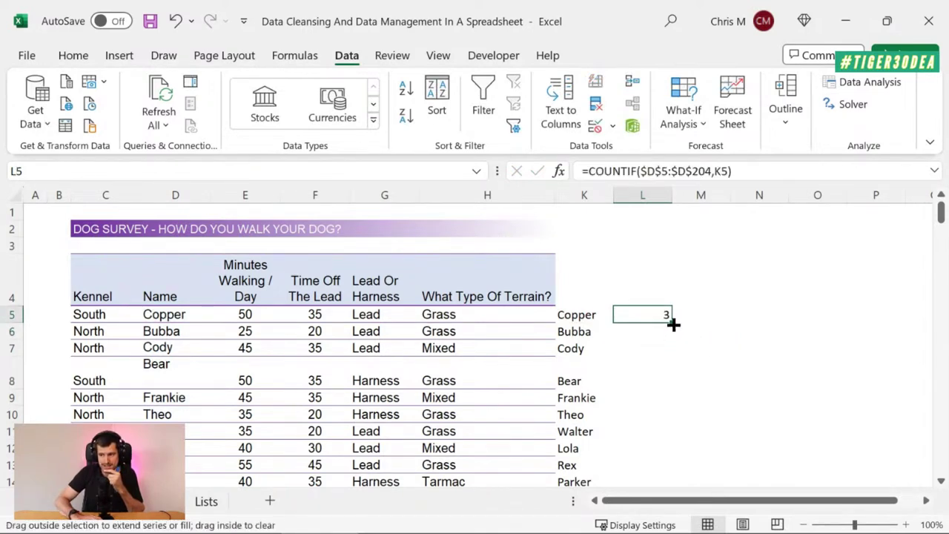
double_click(671, 321)
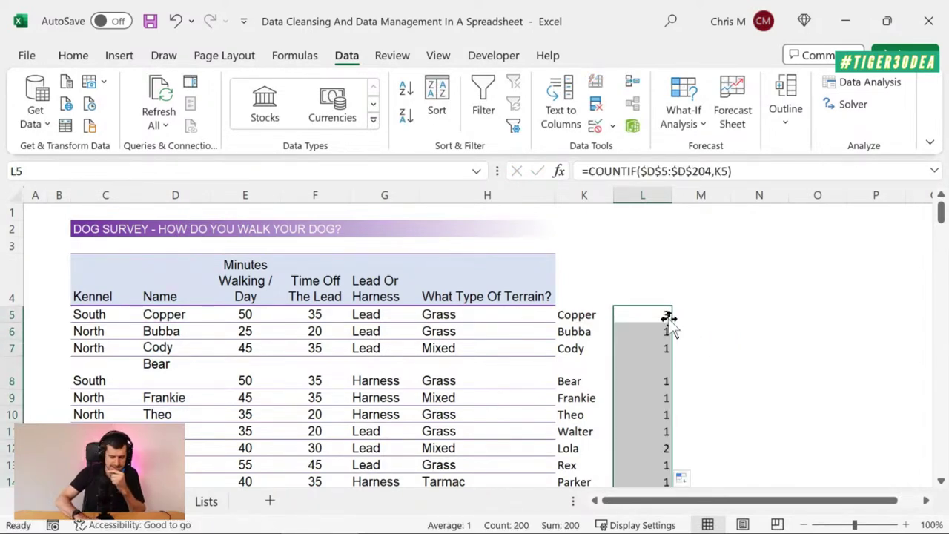
key("alt")
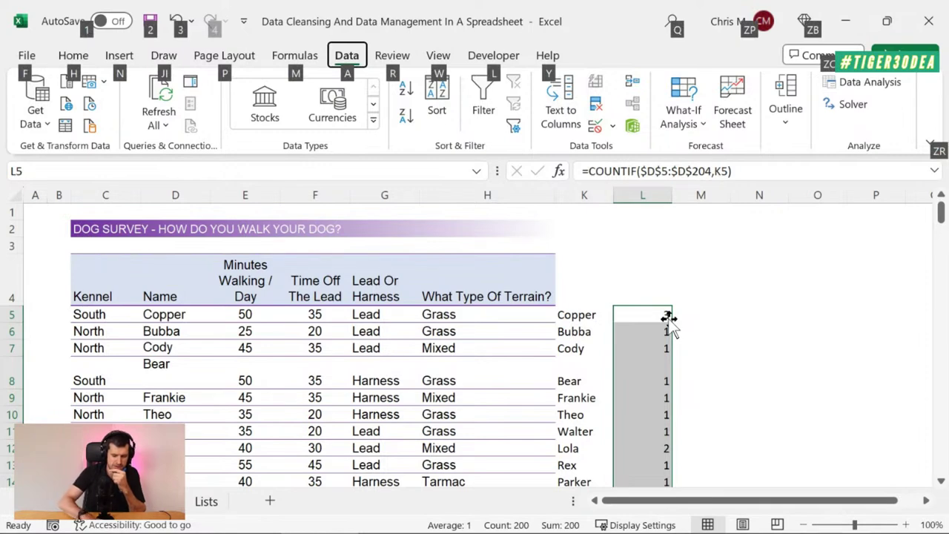
key("w")
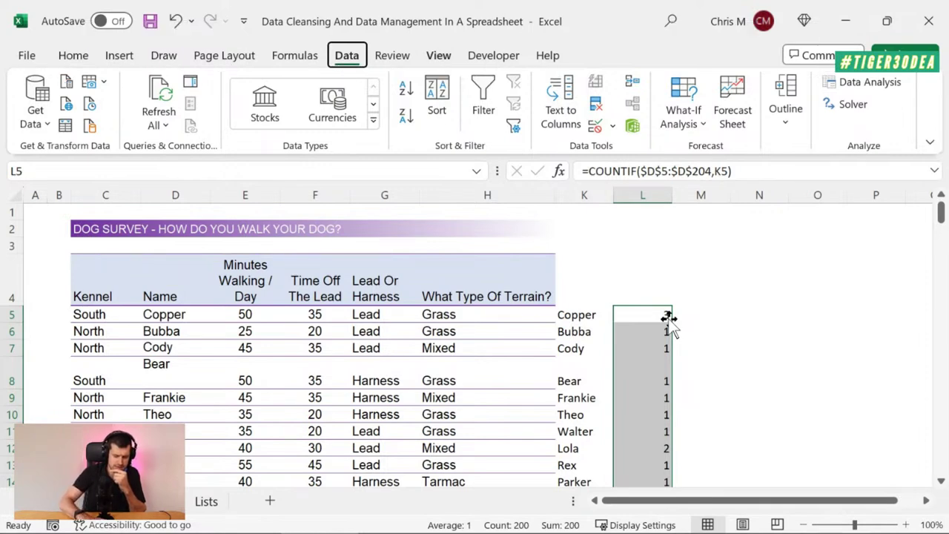
left_click(636, 312)
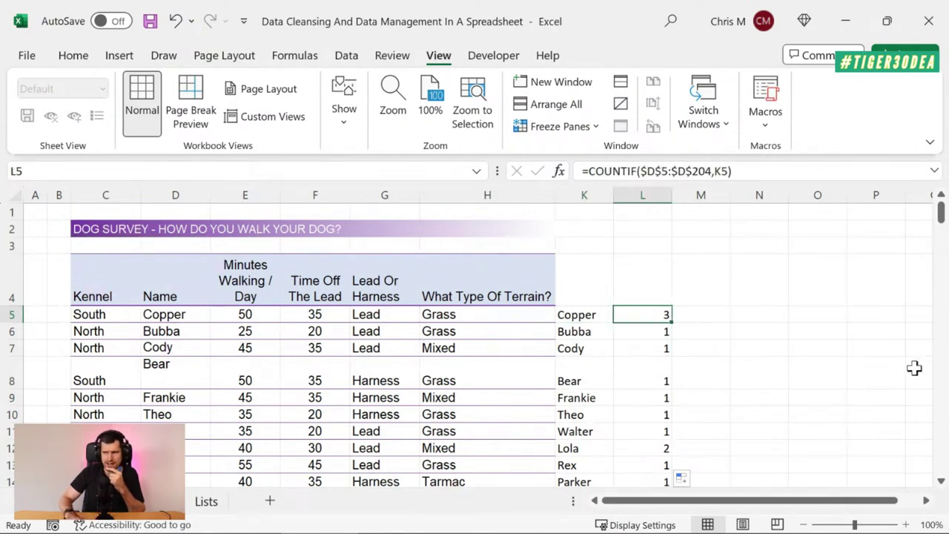
- Add the headers "Dog Name" in K4 and "No. Times" in L4 above the unique names and their counts
key("Up")
key("Left")
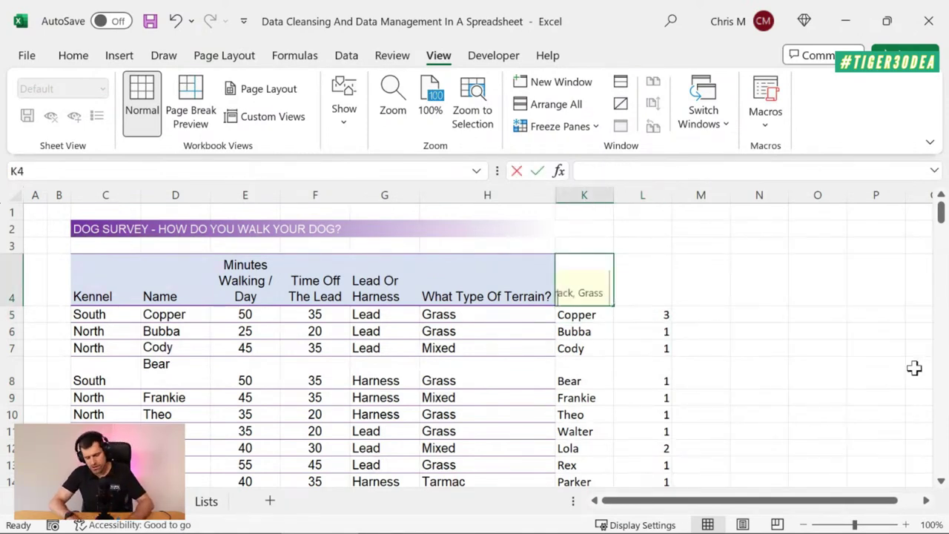
type("Dog Nae")
key("BackSpace")
type("me")
key("Return")
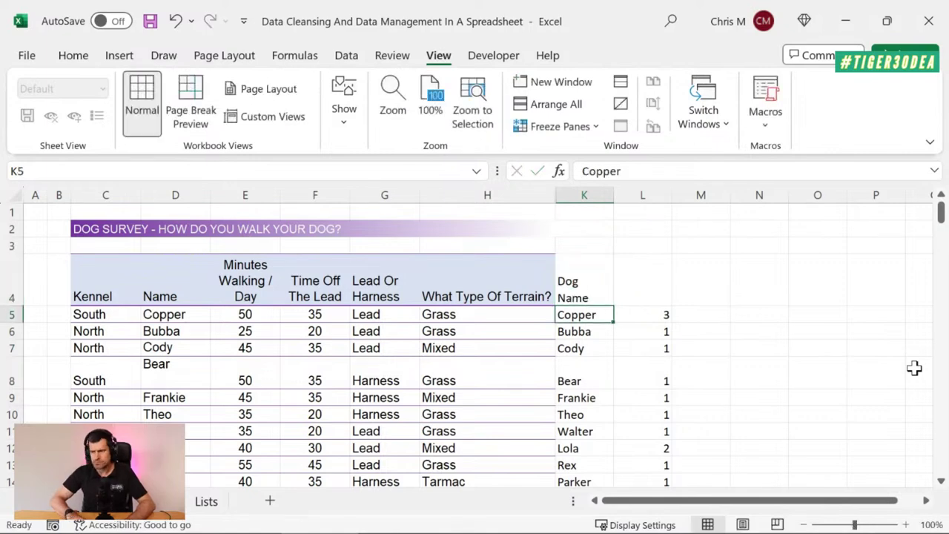
key("Up")
key("Right")
type("No. Times")
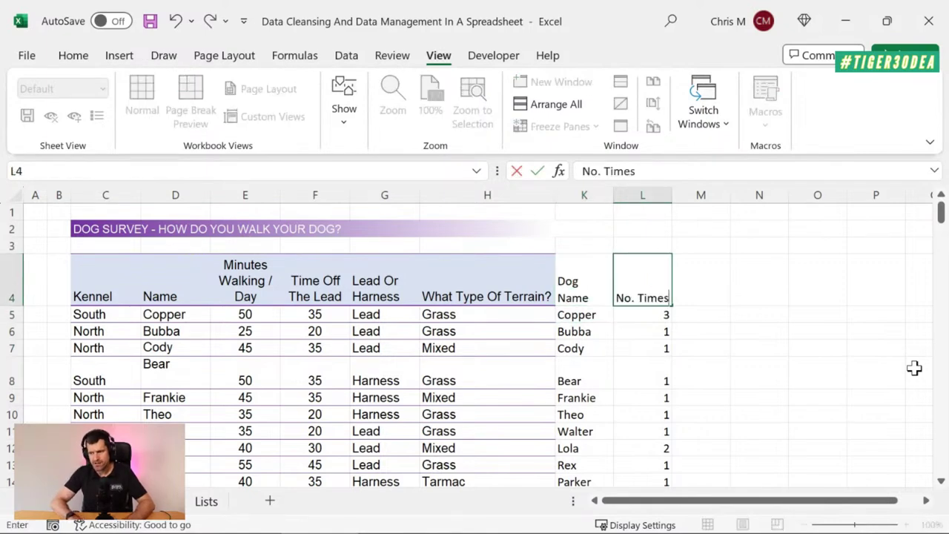
key("Return")
- Examine the counts in column L down to row 204 and back up for dog names that occur more than once
key("Down")
key("Down")
key("Down")
key("Down")
key("Down")
key("Down")
key("Down")
key("Down")
key("Down")
key("Down")
key("Down")
key("Down")
key("Down")
key("Down")
key("Down")
key("Down")
key("Down")
key("Down")
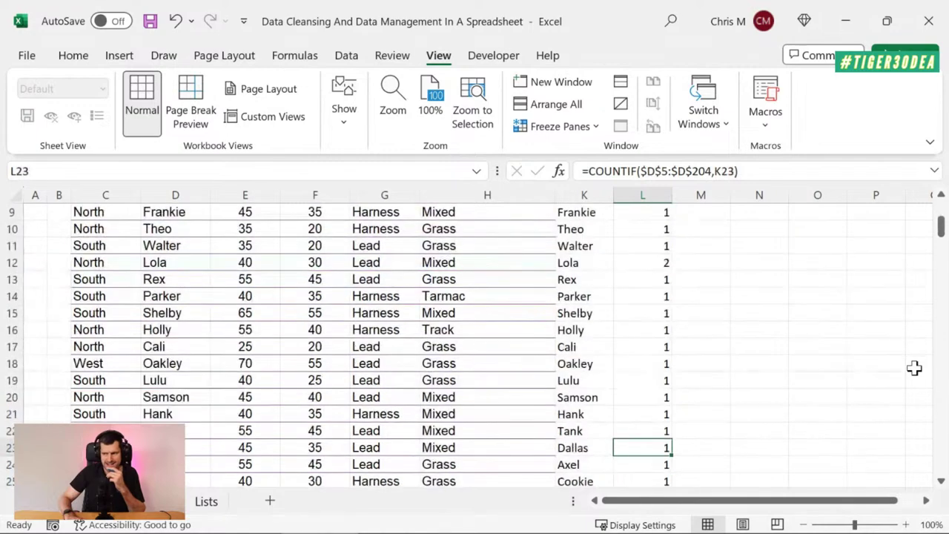
key("Down")
key("Down")
key("Down")
key("Down")
key("Down")
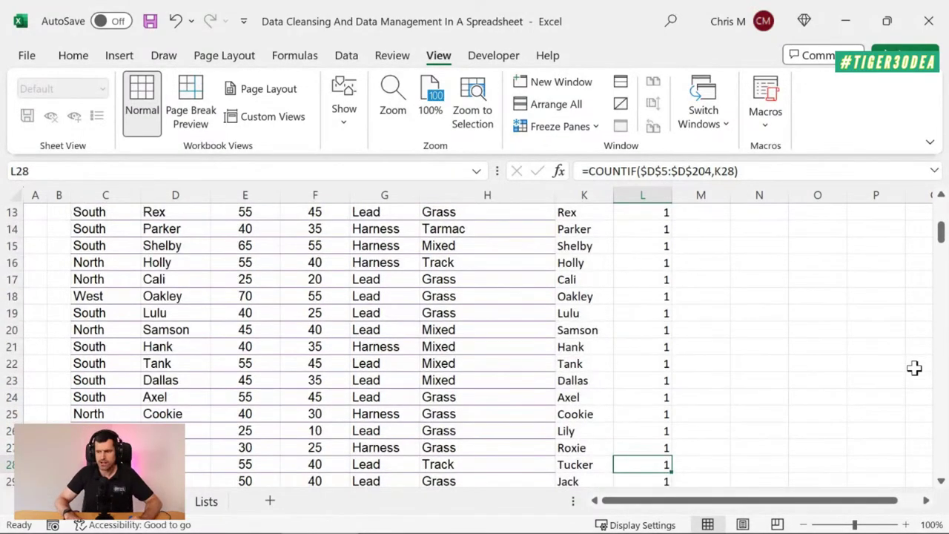
key("Page_Down")
key("Page_Down")
key("Page_Down")
key("Page_Up")
key("Page_Down")
key("Page_Down")
key("Page_Down")
key("Page_Down")
key("Page_Down")
key("Page_Down")
key("Page_Down")
key("Page_Down")
key("Page_Down")
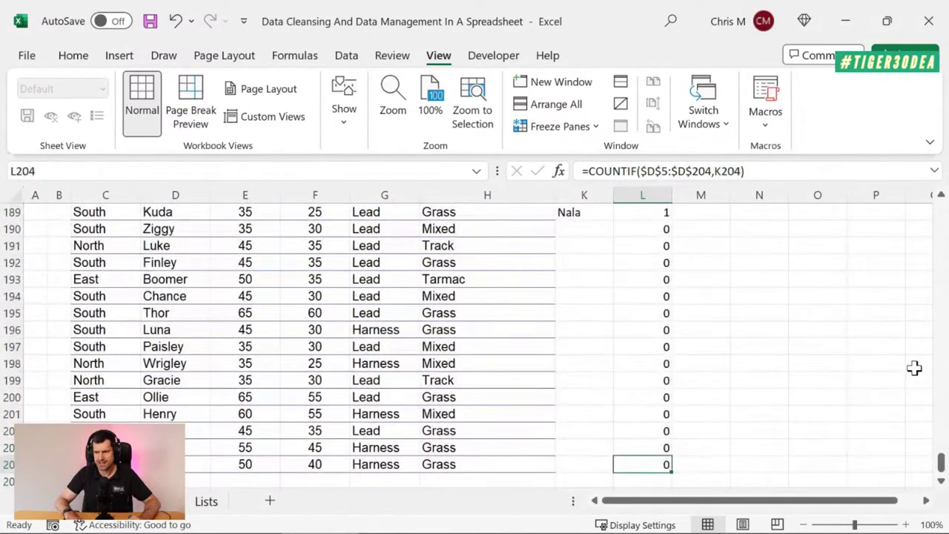
key("Page_Up")
key("Page_Up")
key("Page_Up")
key("Page_Up")
key("Page_Up")
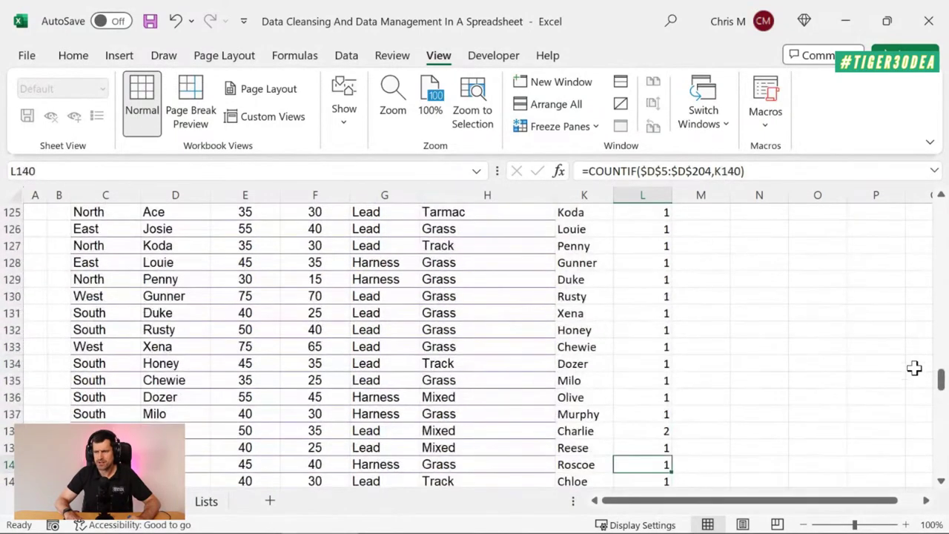
key("Page_Up")
key("Page_Up")
key("Page_Up")
key("Page_Up")
key("Page_Up")
key("Page_Up")
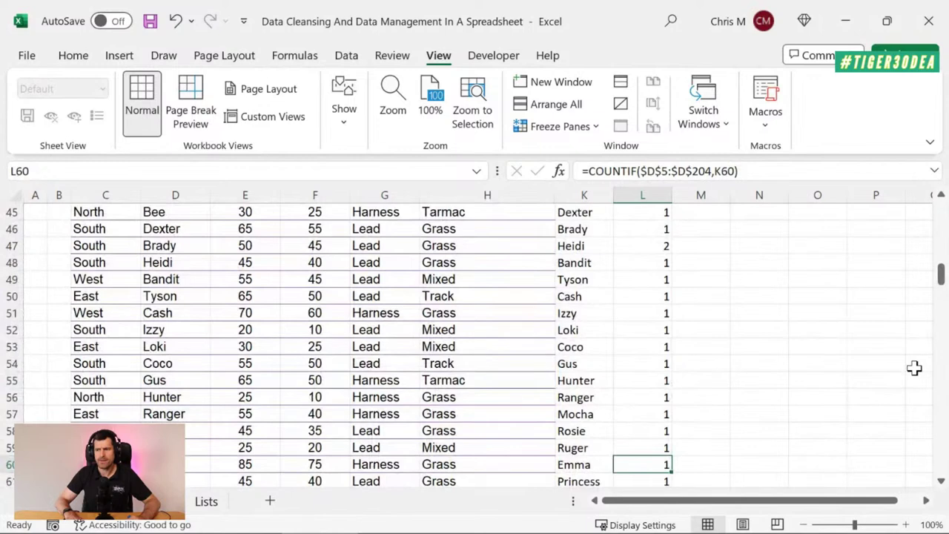
- Copy the names and counts in K5:L189 and paste them back in place as values
key("Left")
key("Up")
key("Up")
key("Up")
key("Up")
key("Up")
key("Up")
key("Up")
key("Up")
key("Up")
key("Up")
key("Up")
key("Up")
key("Up")
key("Up")
key("Up")
key("Up")
key("Up")
key("Up")
key("Up")
key("Up")
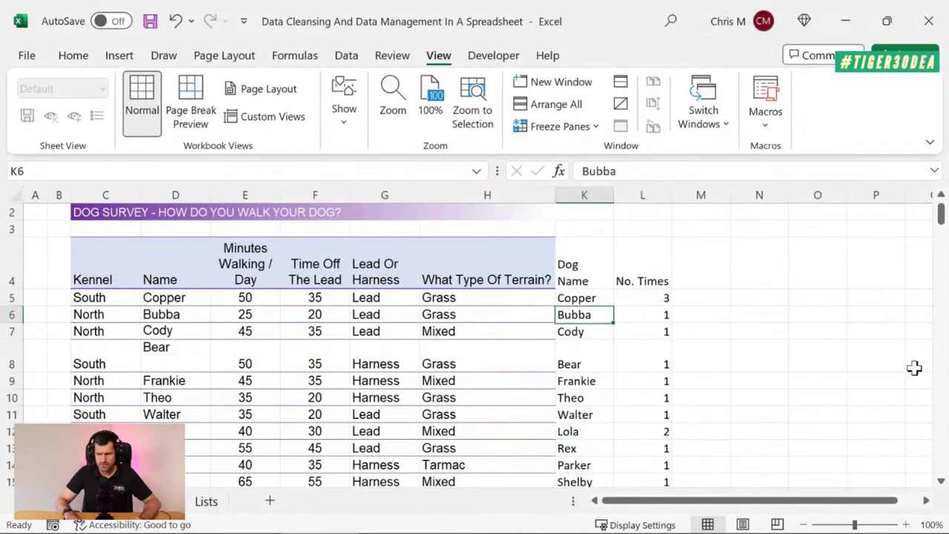
key("shift+Right")
key("ctrl+shift+Down")
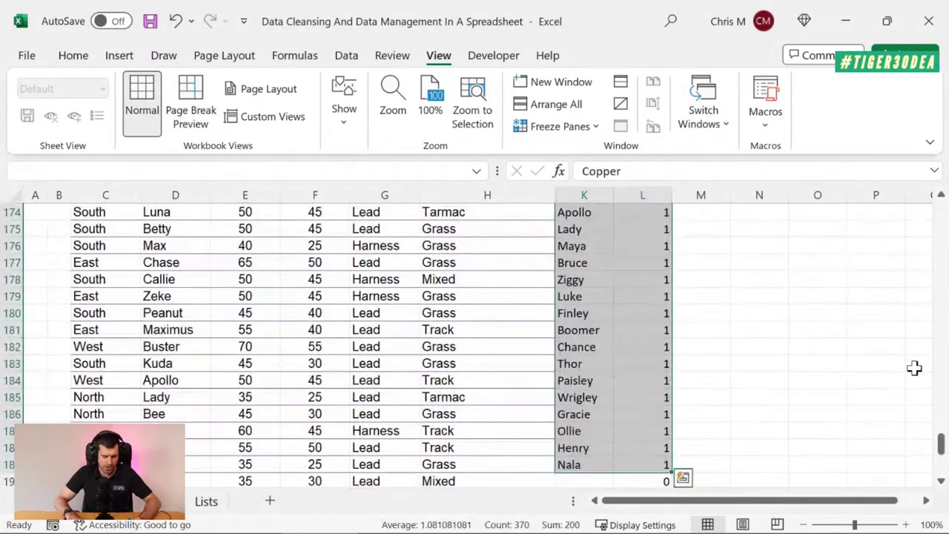
key("ctrl+c")
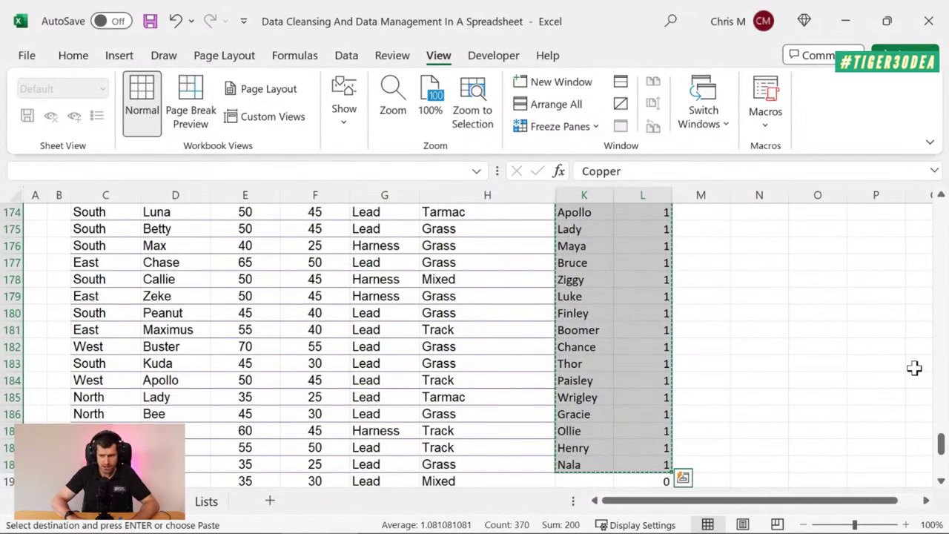
scroll(914, 368, "up", 20)
key("ctrl+alt+v")
key("v")
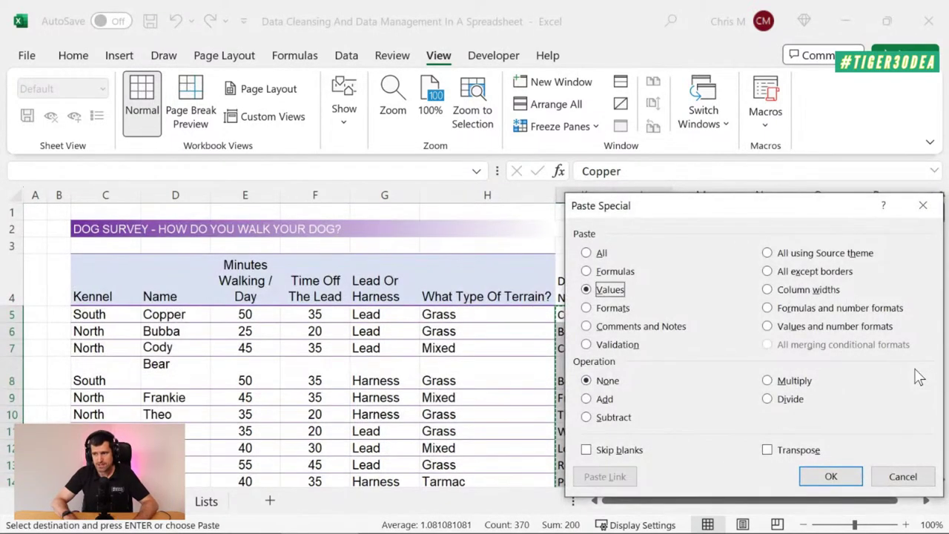
key("Return")
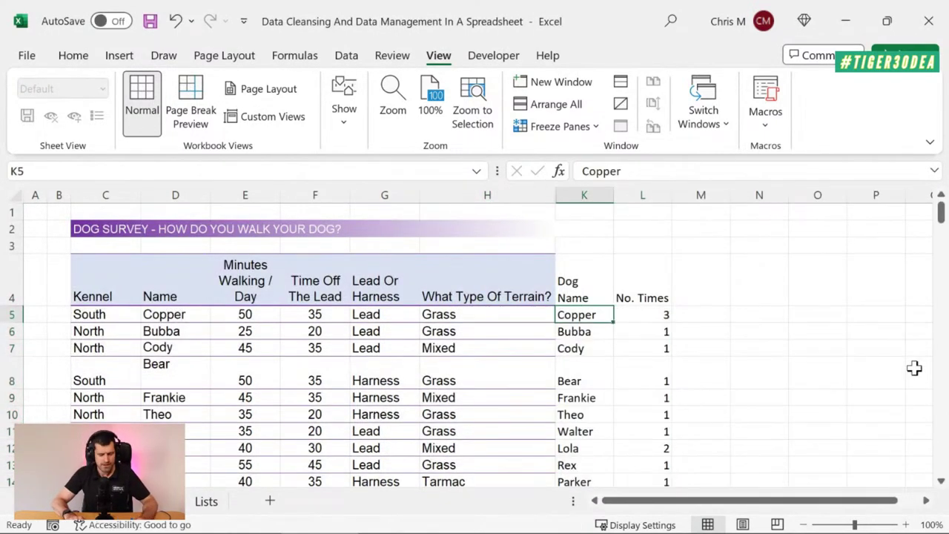
- Sort the names and counts in K5:L189 by No. Times from largest to smallest
key("shift+Right")
key("ctrl+shift+Down")
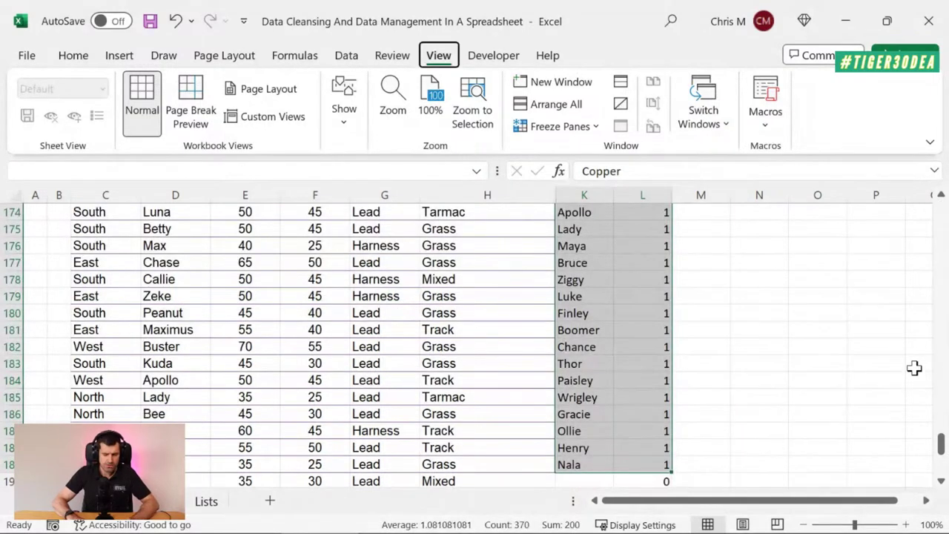
key("alt+a")
key("s")
key("s")
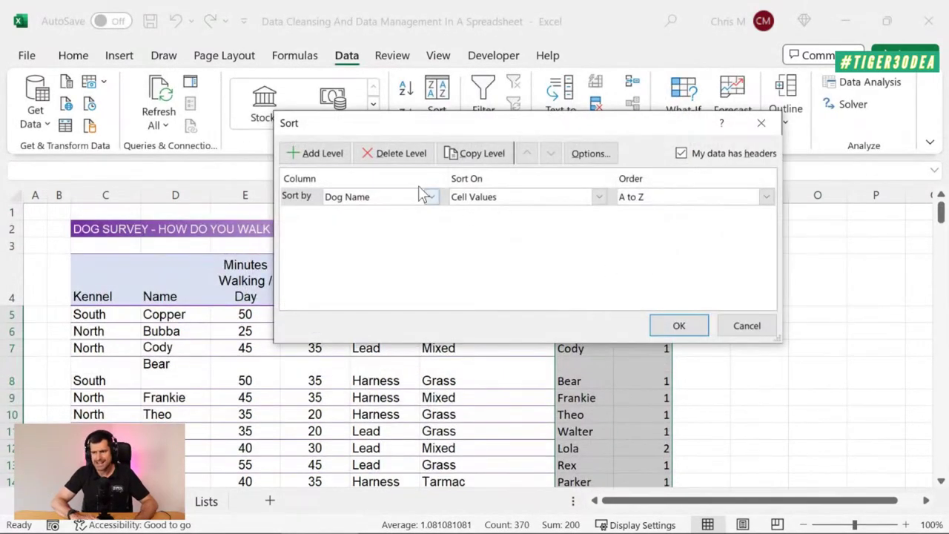
left_click(432, 196)
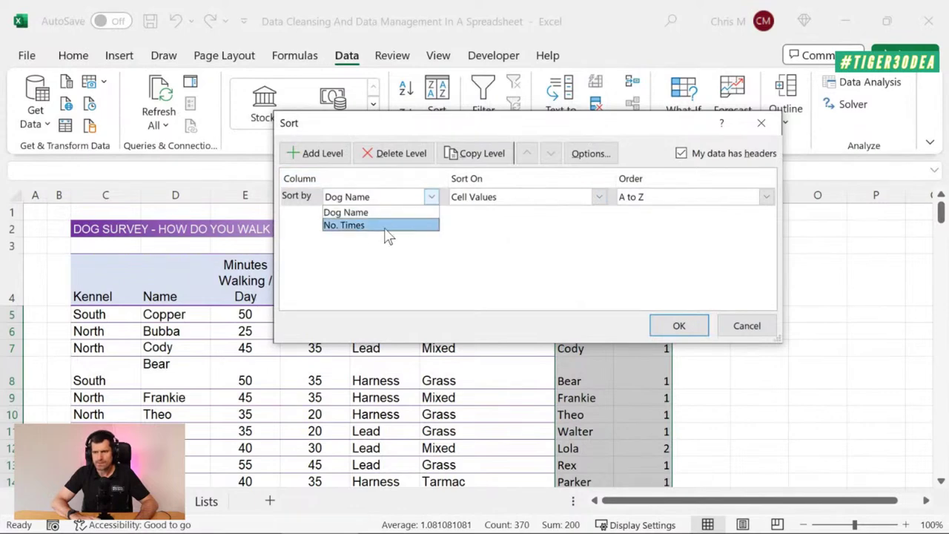
left_click(378, 226)
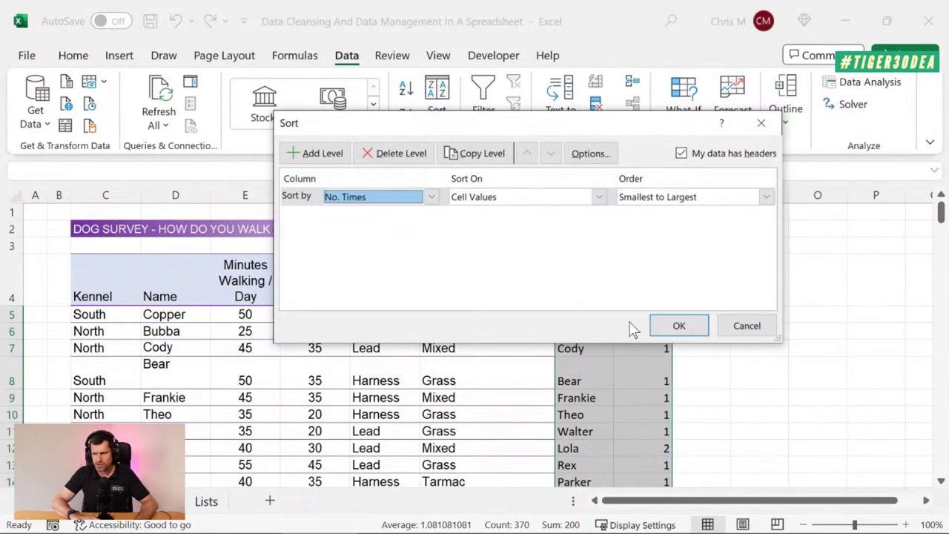
left_click(766, 198)
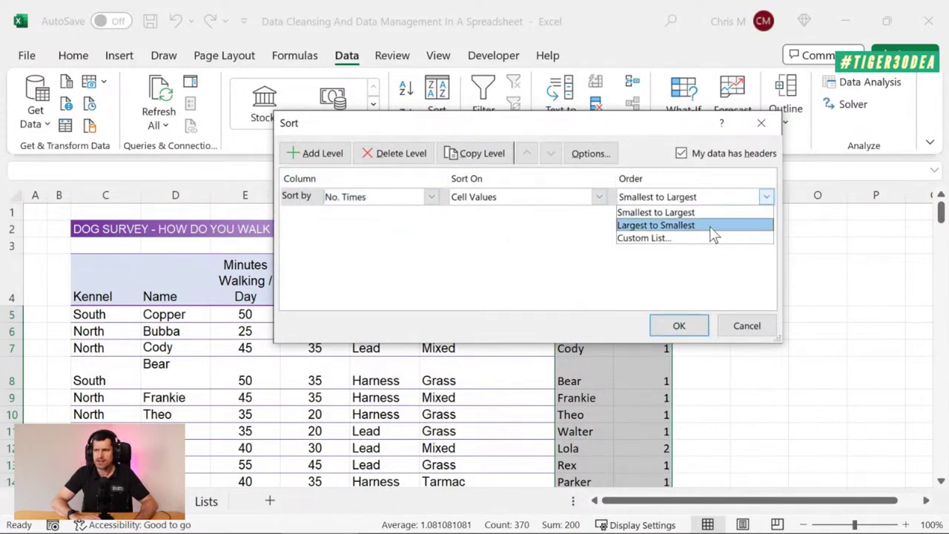
left_click(656, 226)
left_click(678, 326)
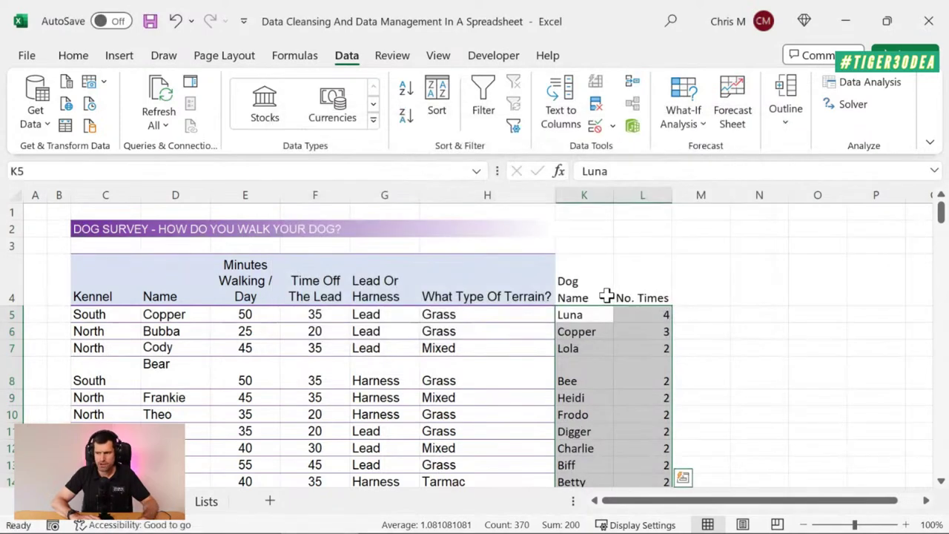
- Check the first sorted dog names in column K and select the No. Times counts in L5:L204
left_click(599, 310)
key("Down")
key("Down")
key("Down")
key("Down")
key("Down")
key("Up")
key("Up")
key("Up")
key("Up")
key("Right")
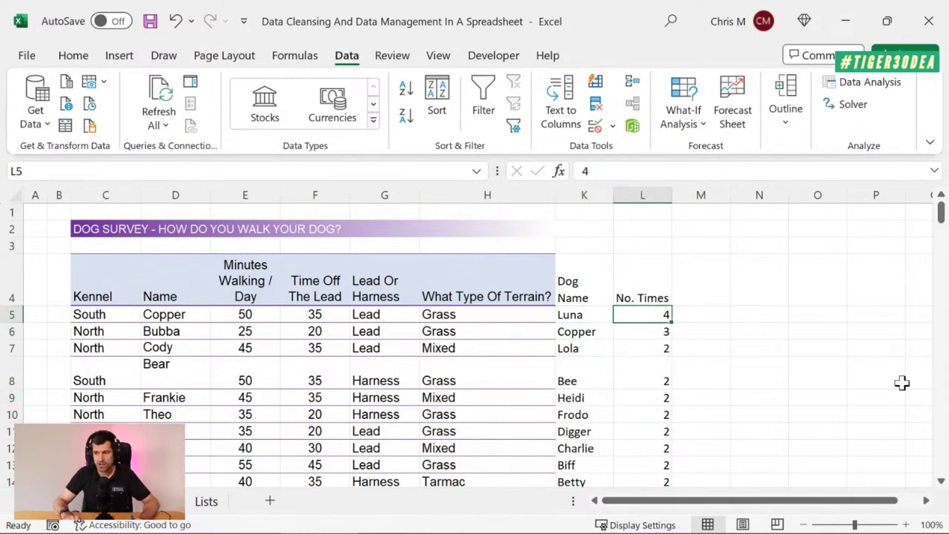
key("ctrl+shift+Down")
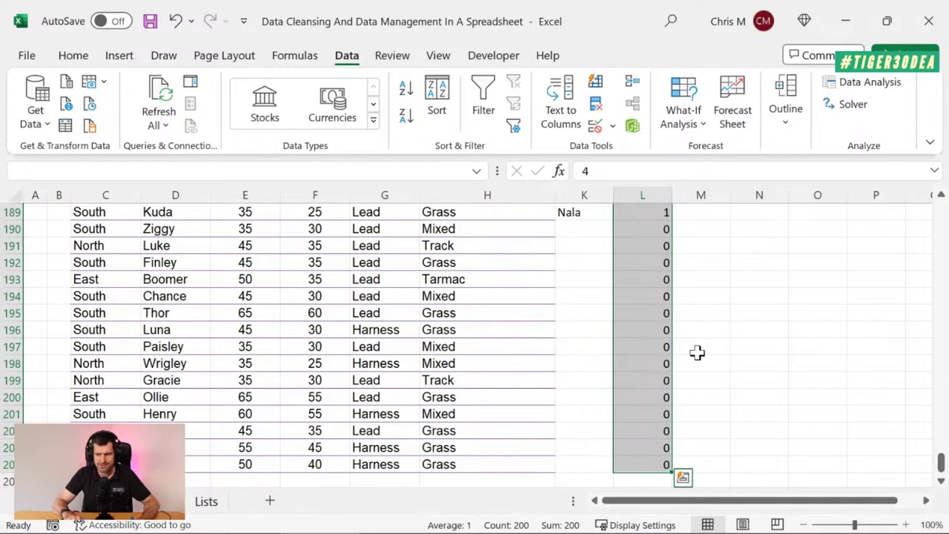
- Clear the Dog Name and No. Times list in K4:L189, including its headers
key("ctrl+Up")
key("Down")
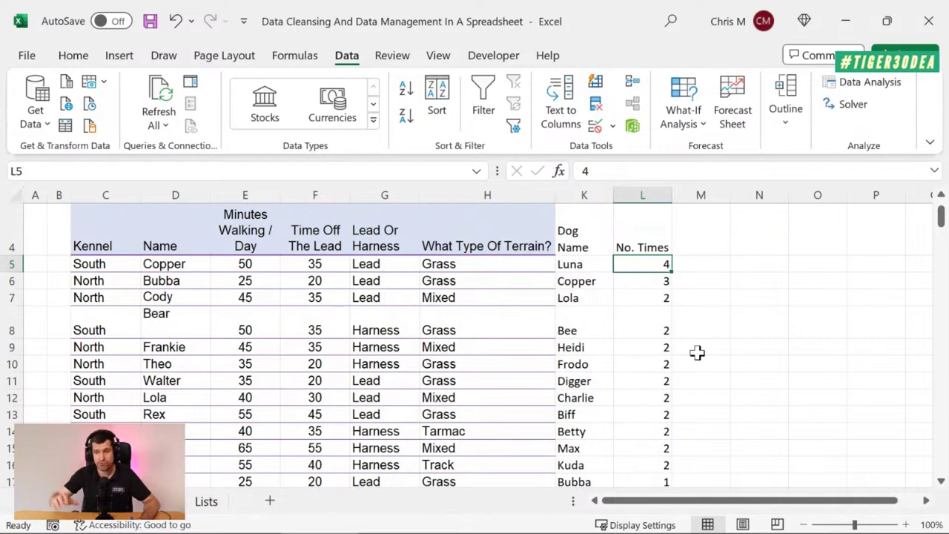
key("Up")
key("Left")
key("Up")
key("Up")
key("Down")
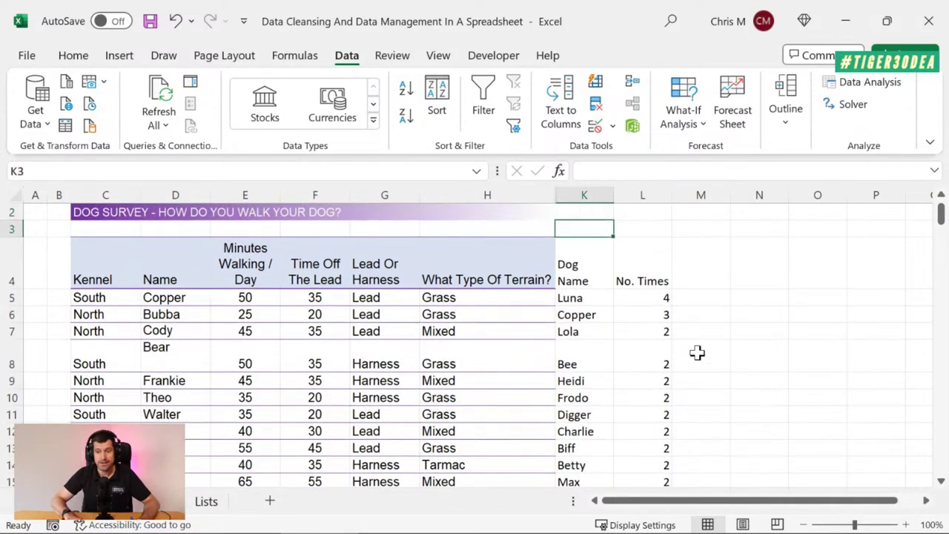
key("Down")
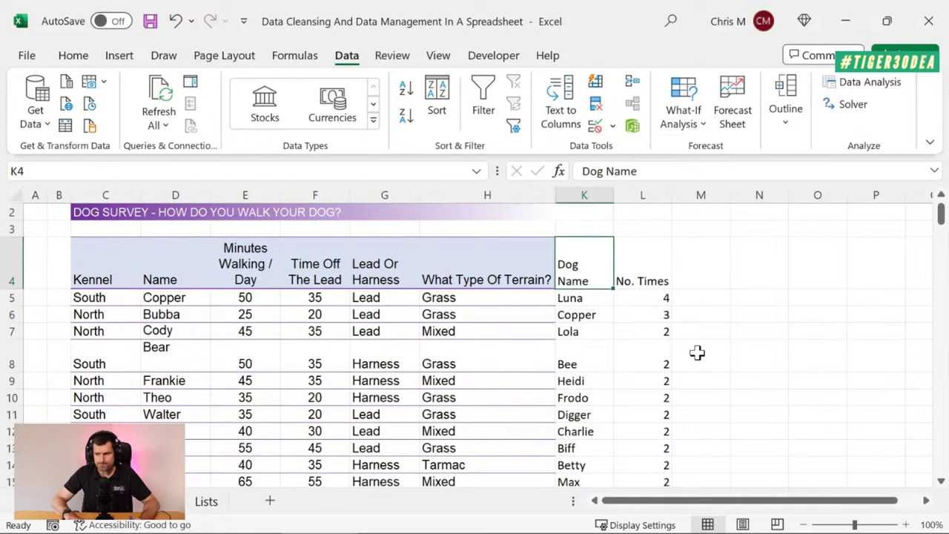
key("shift+Right")
key("ctrl+shift+Down")
key("ctrl+z")
key("Left")
key("Left")
key("Left")
key("Left")
key("Left")
key("ctrl+shift+Right")
key("ctrl+shift+Down")
key("alt")
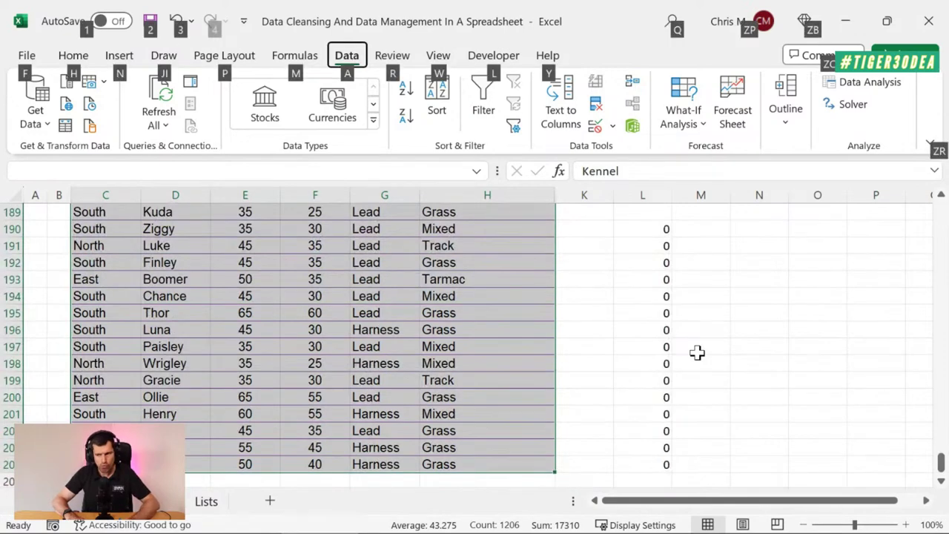
key("Escape")
key("Up")
key("Up")
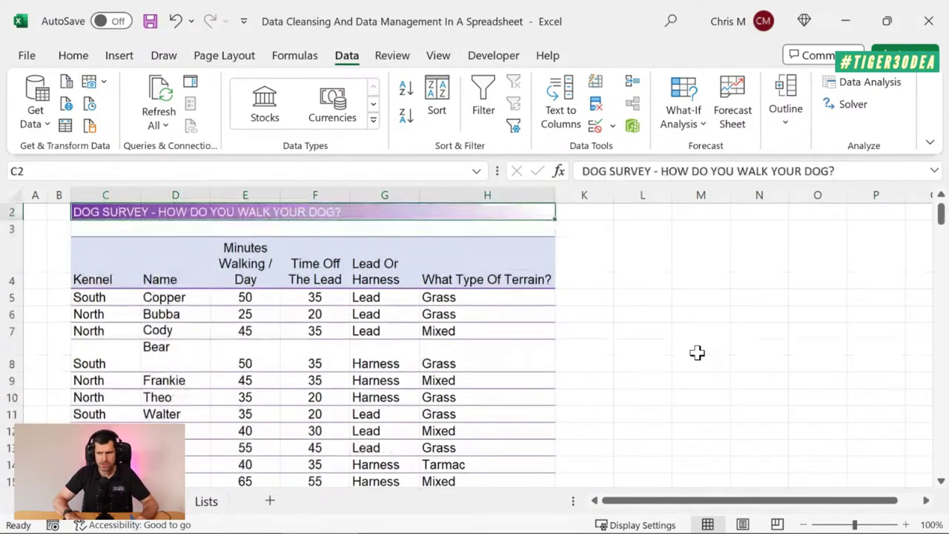
- Sort the whole dog survey table in C4:H204 by Name from A to Z
key("Down")
key("Down")
key("ctrl+shift+Right")
key("ctrl+shift+Down")
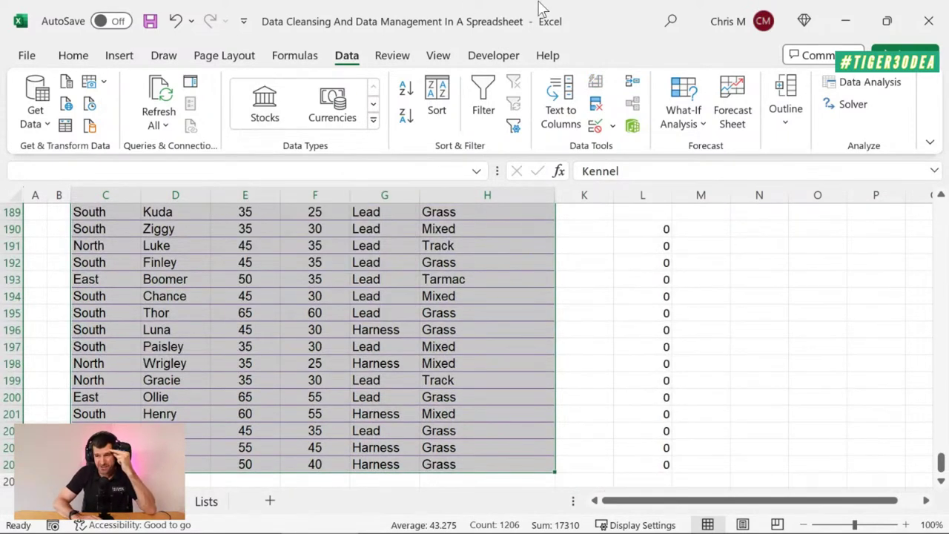
left_click(439, 98)
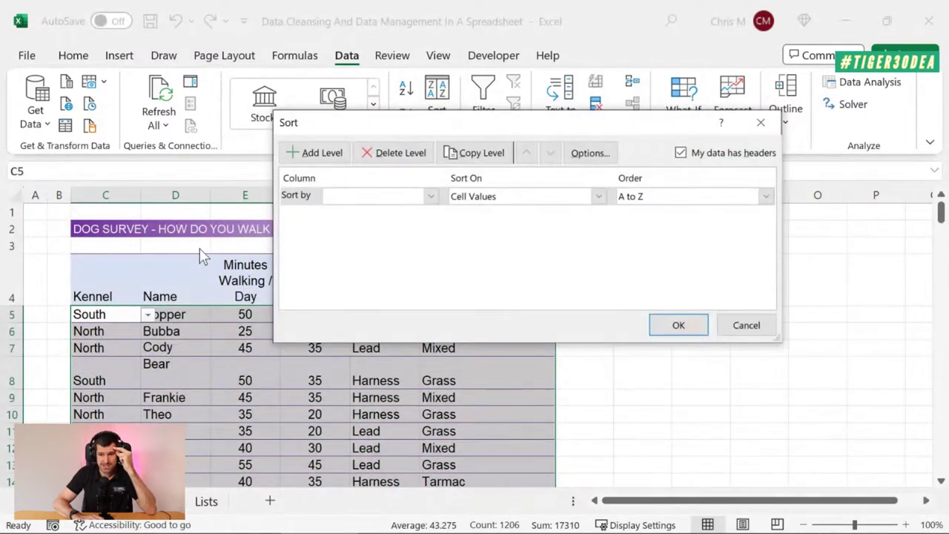
left_click(431, 197)
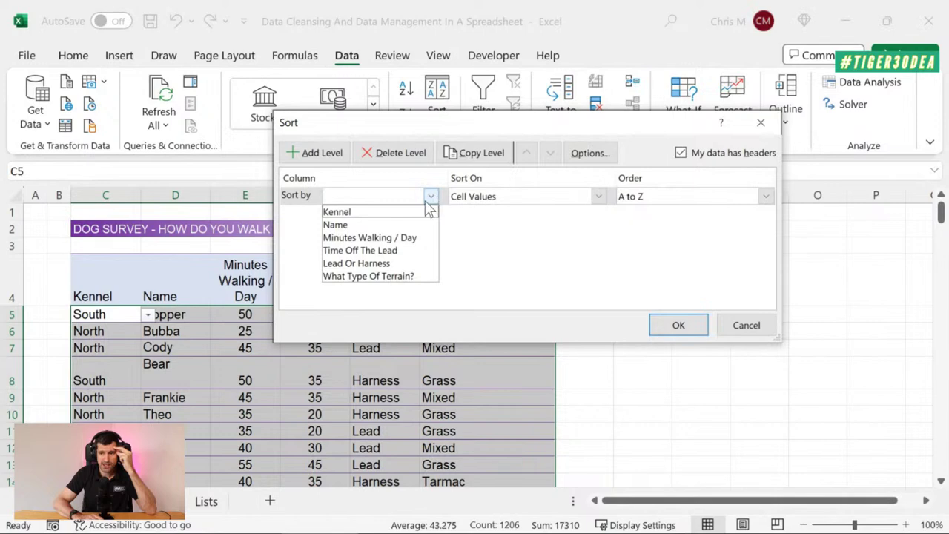
left_click(381, 226)
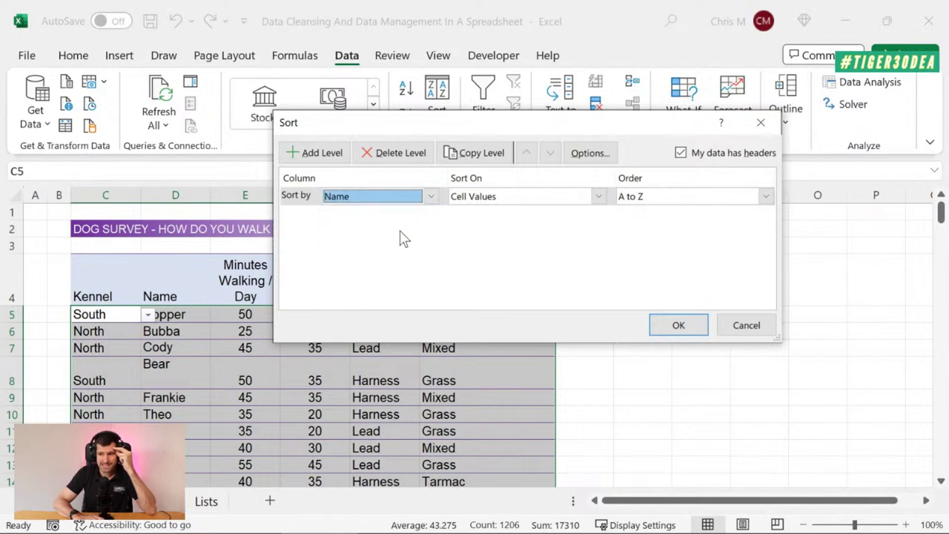
left_click(678, 326)
- Examine the sorted Name column for dogs with more than one entry and compare their rows
left_click(275, 381)
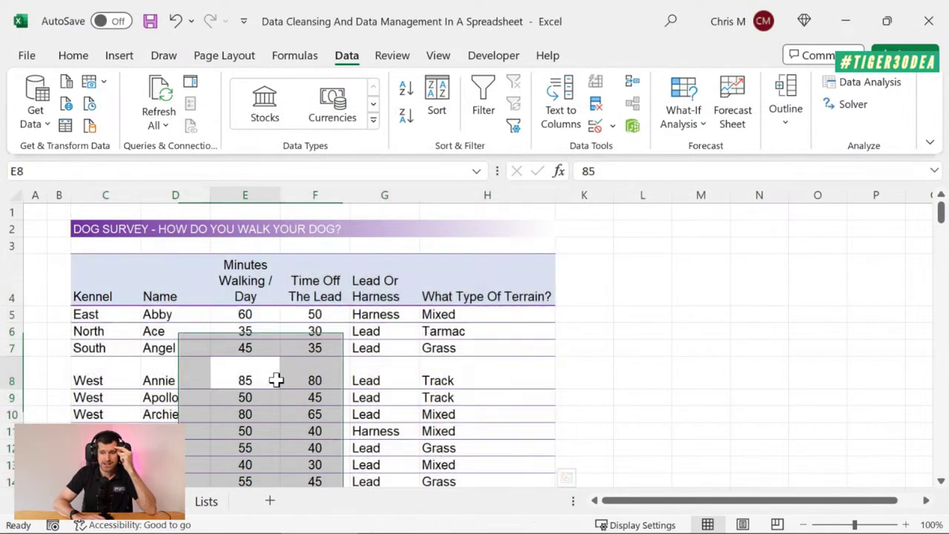
scroll(277, 382, "down", 5)
scroll(277, 382, "down", 20)
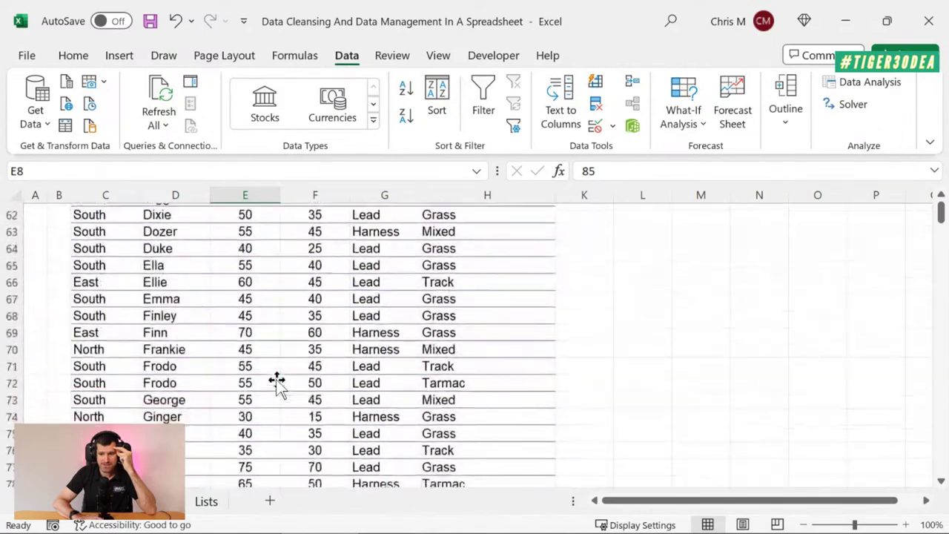
scroll(277, 382, "down", 2)
scroll(276, 382, "up", 14)
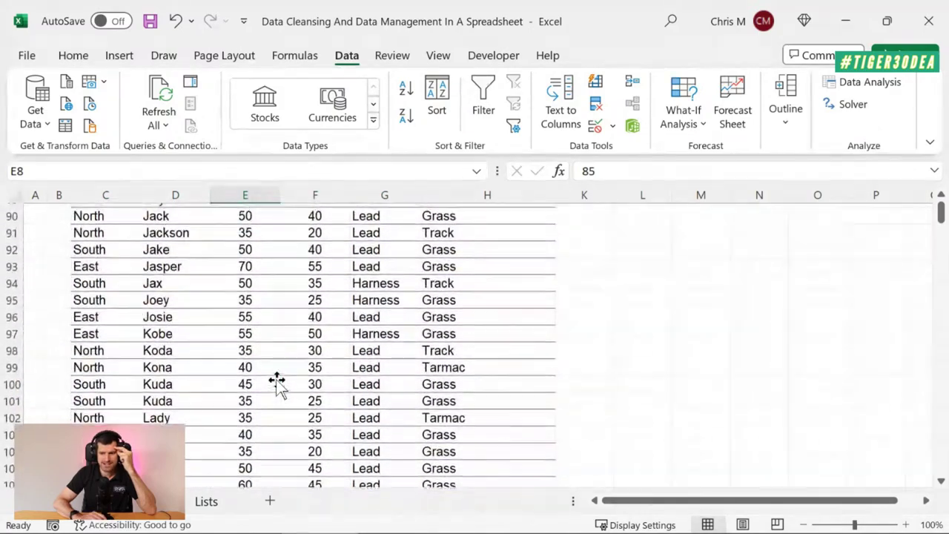
scroll(277, 382, "up", 4)
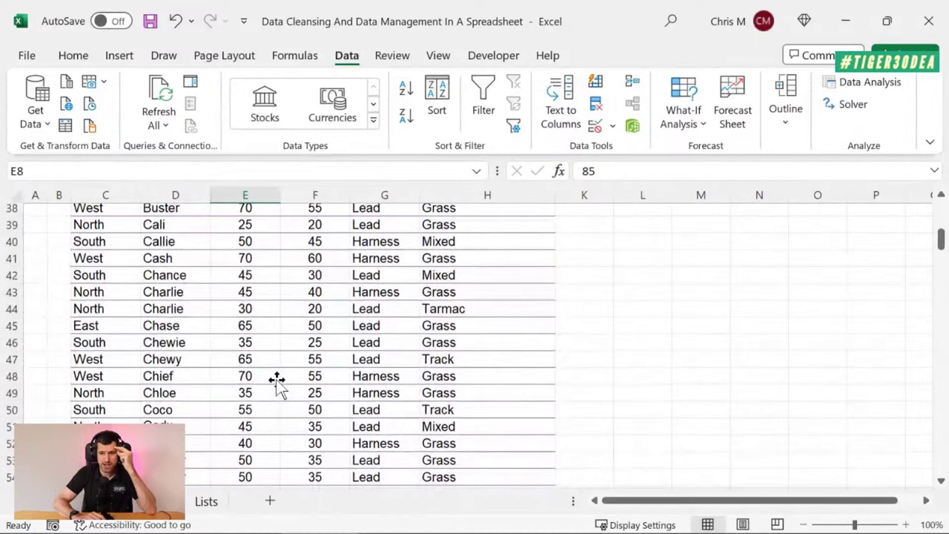
scroll(396, 396, "down", 3)
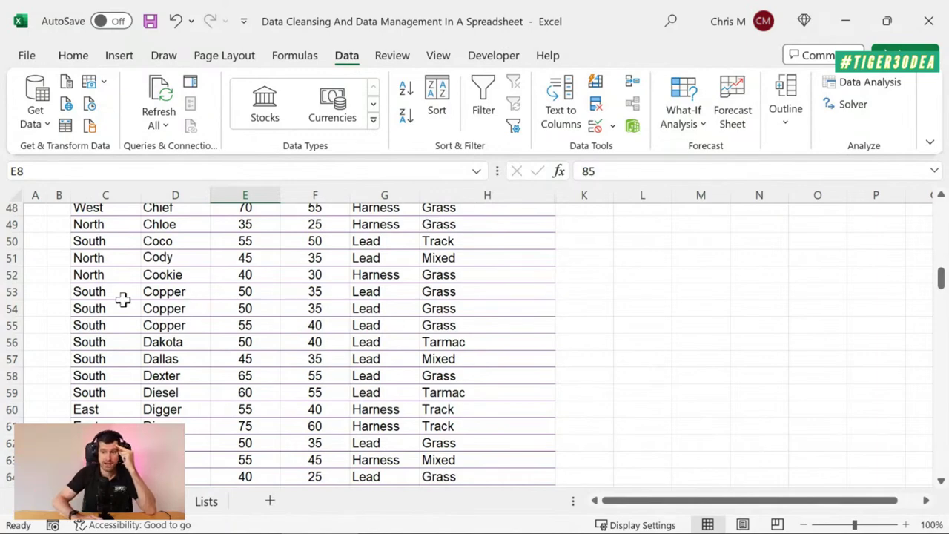
scroll(217, 315, "up", 15)
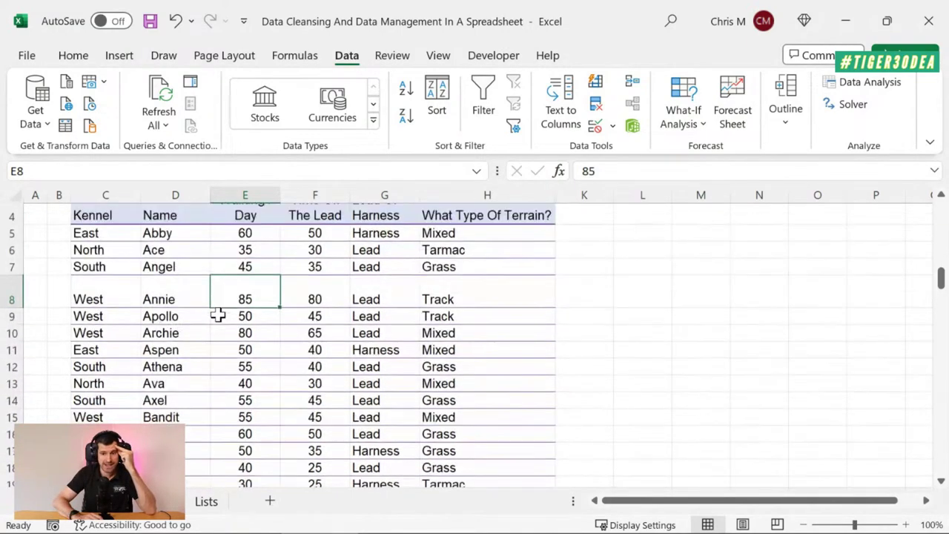
scroll(217, 315, "down", 1)
scroll(217, 314, "up", 1)
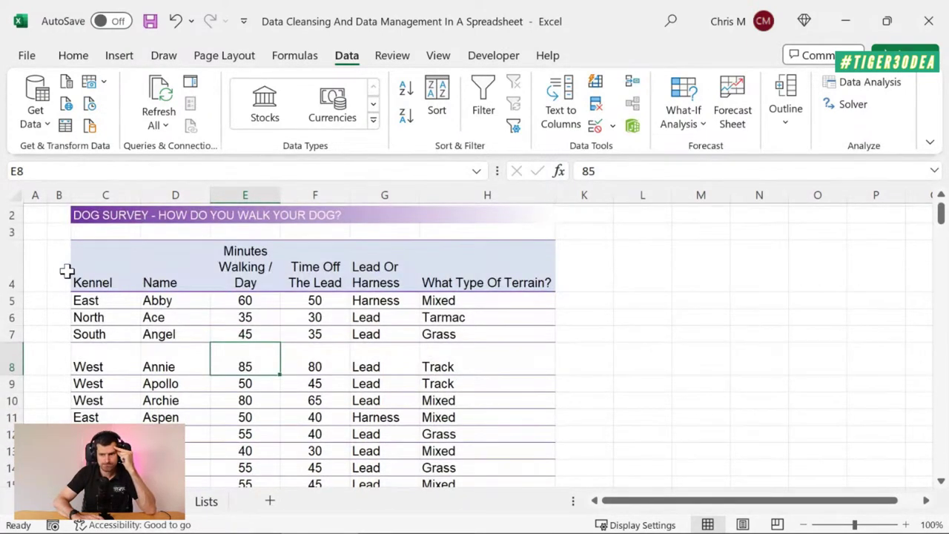
- Check the extent of the survey table from the Kennel header in C4 down to its last row
left_click(67, 272)
key("Right")
scroll(250, 323, "up", 1)
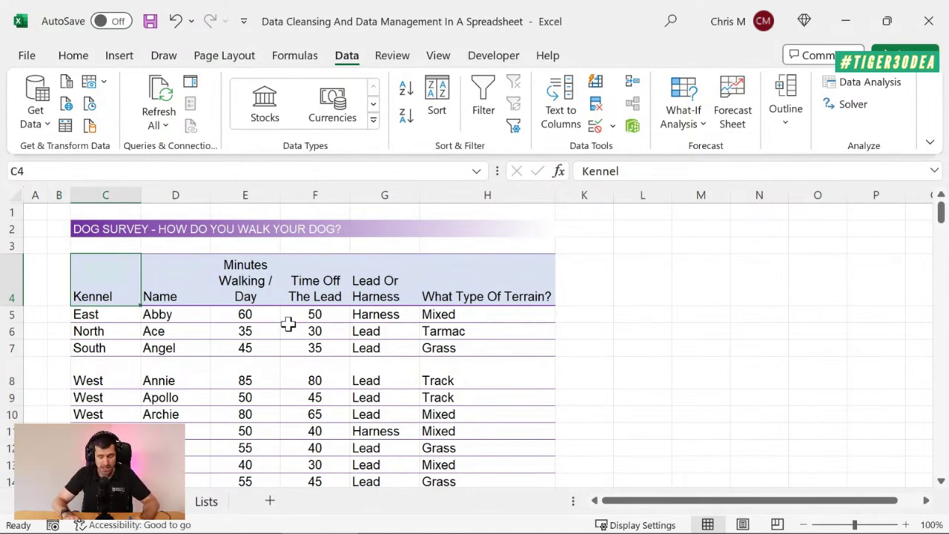
key("ctrl+shift+Right")
key("ctrl+shift+Down")
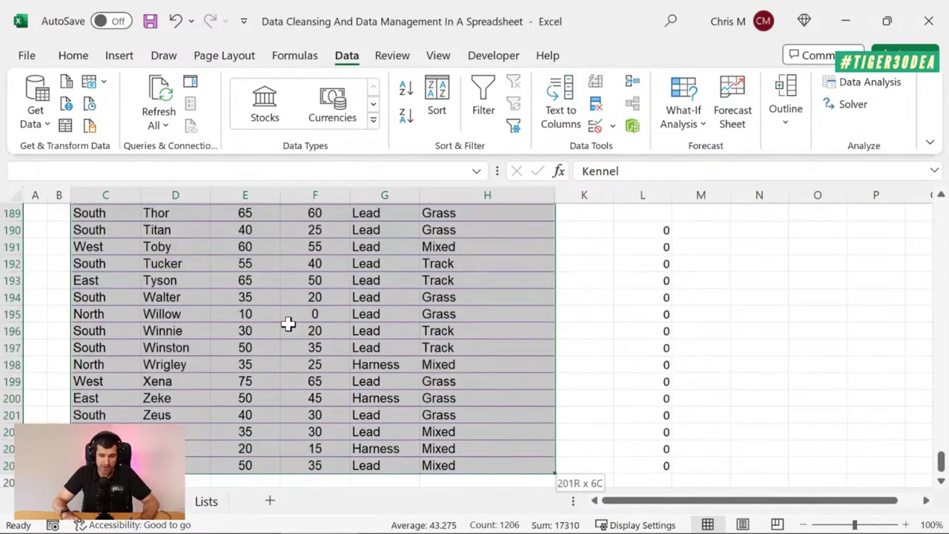
key("ctrl+Up")
key("Down")
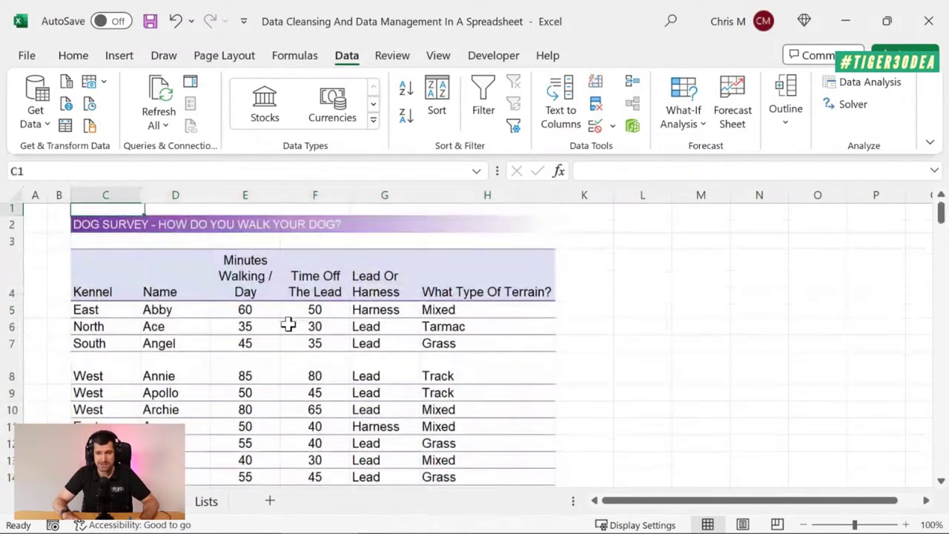
key("Down")
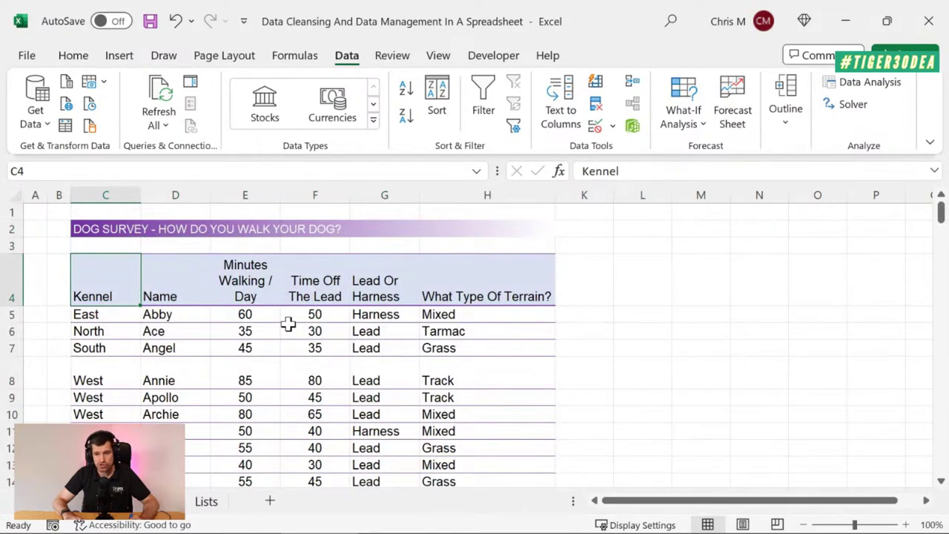
key("ctrl+Down")
key("ctrl+Up")
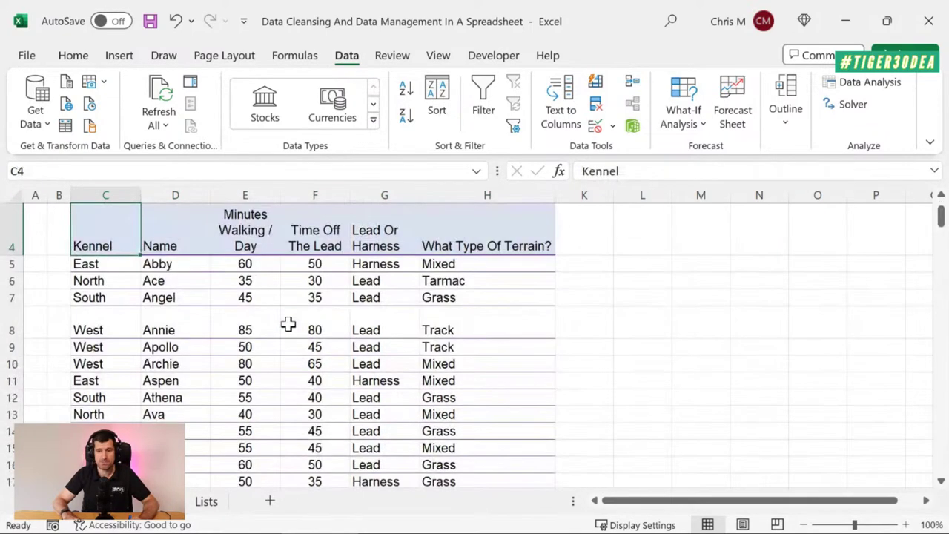
key("ctrl+Up")
key("ctrl+Down")
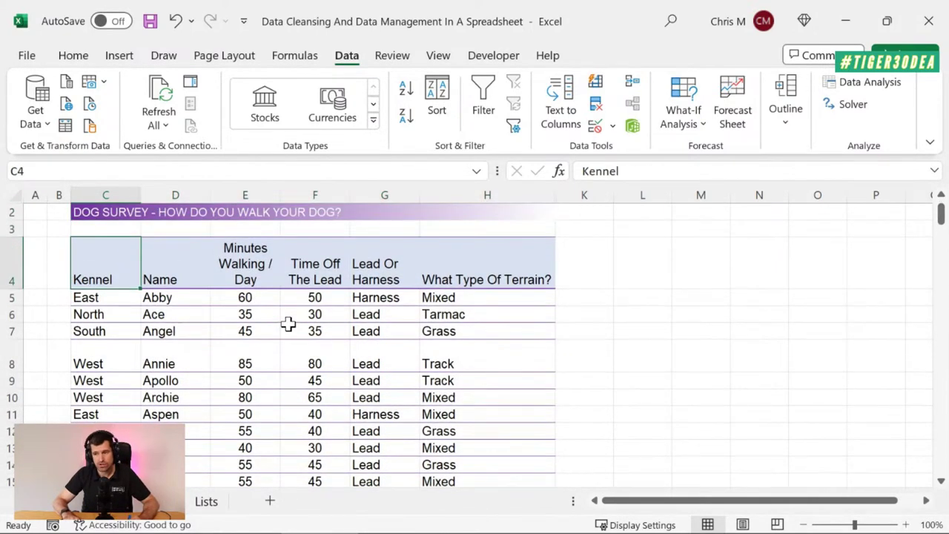
- Return to cell A1 of the dog survey sheet
key("ctrl+Right")
key("Left")
key("Left")
key("Left")
key("Up")
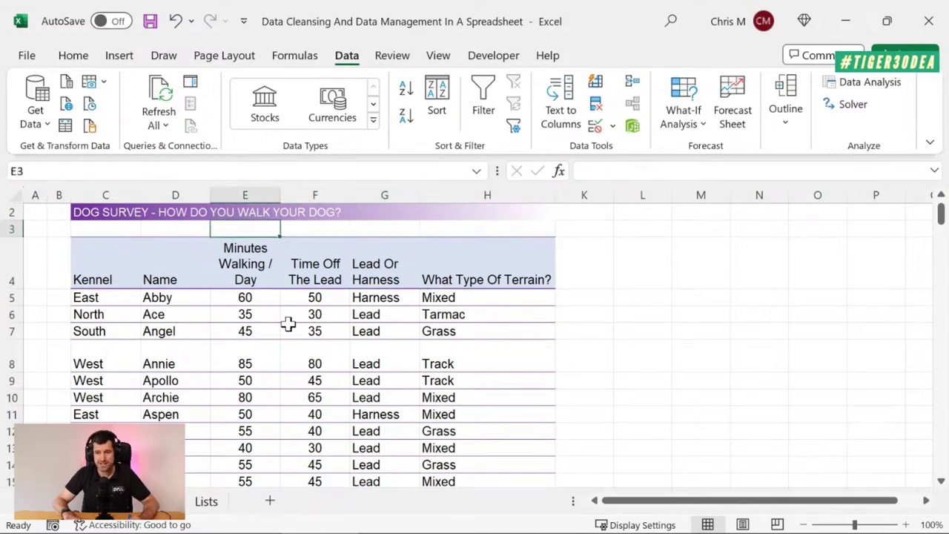
key("Up")
key("Up")
key("Left")
key("Left")
key("Left")
key("Left")
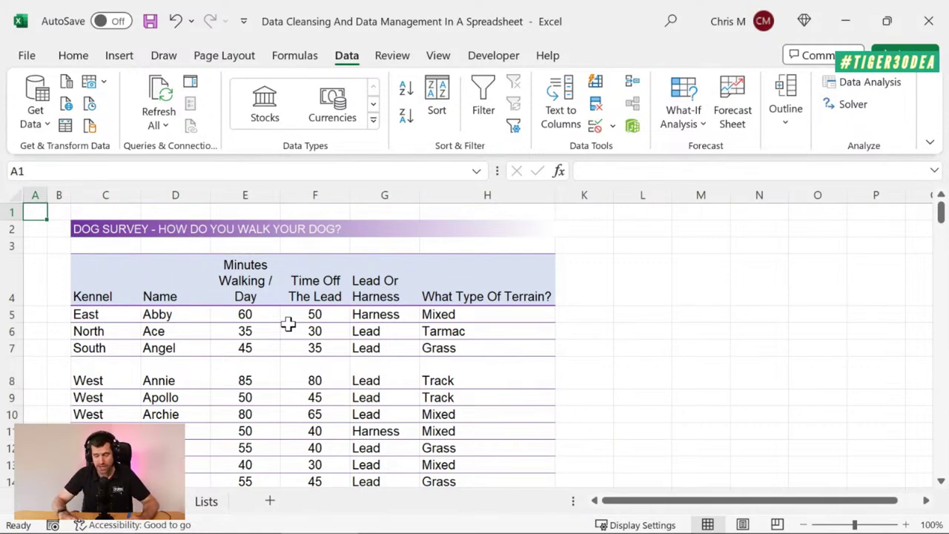
- Switch to The Dog Survey (2) briefing slide, read the customer's numbered requests, and return to the Excel workbook
key("ctrl+Page_Down")
key("ctrl+Page_Up")
key("ctrl+Page_Down")
key("ctrl+Page_Up")
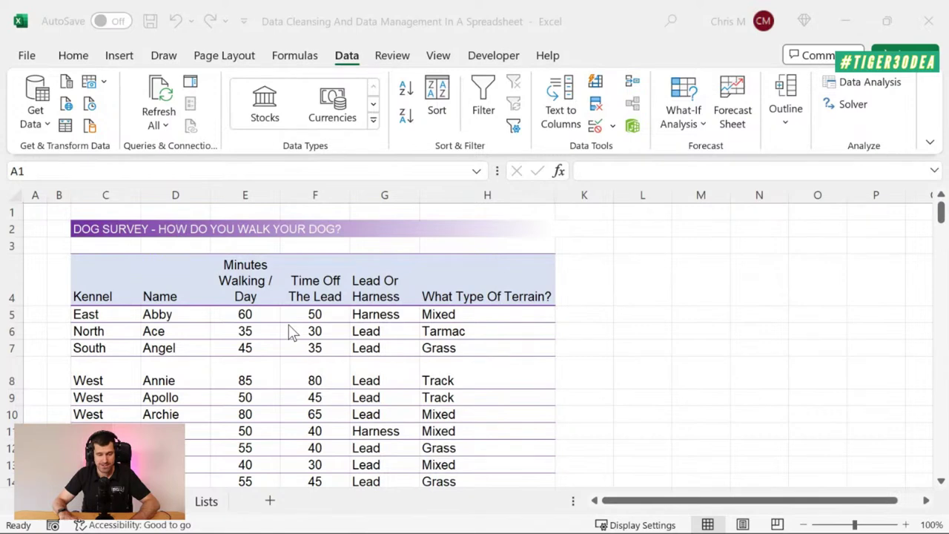
key("alt+Tab")
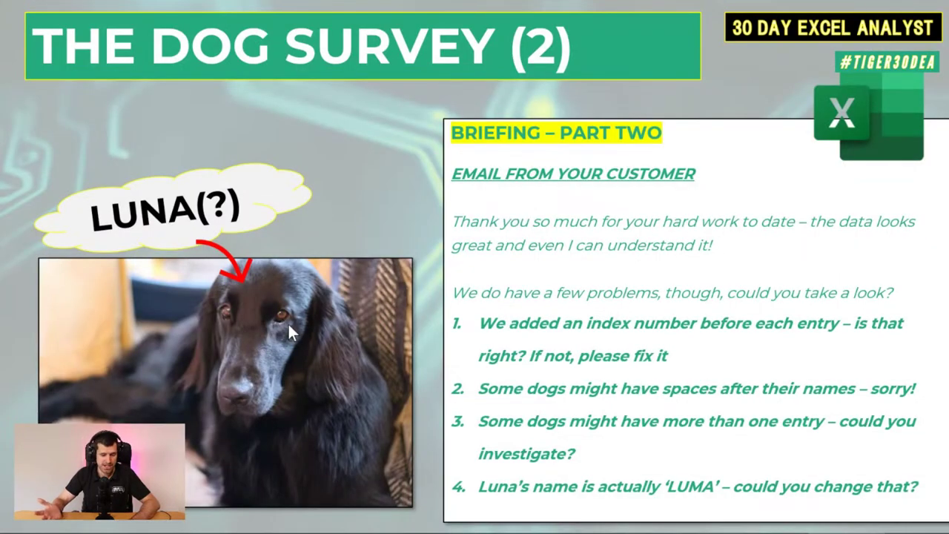
key("alt+Tab")
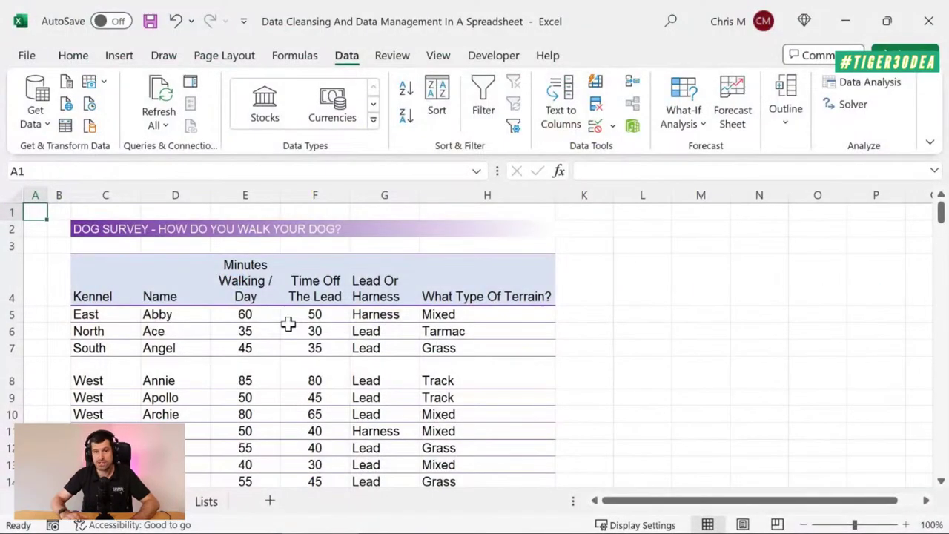
- Select the Kennel header in C4, consult the briefing again, and return to the workbook
key("Down")
key("Down")
key("Down")
key("Right")
key("Right")
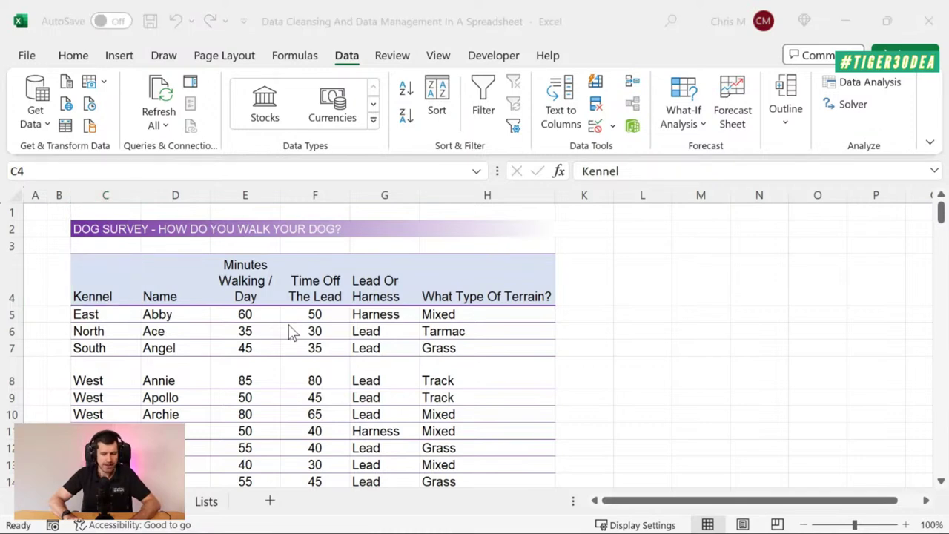
key("alt+Tab")
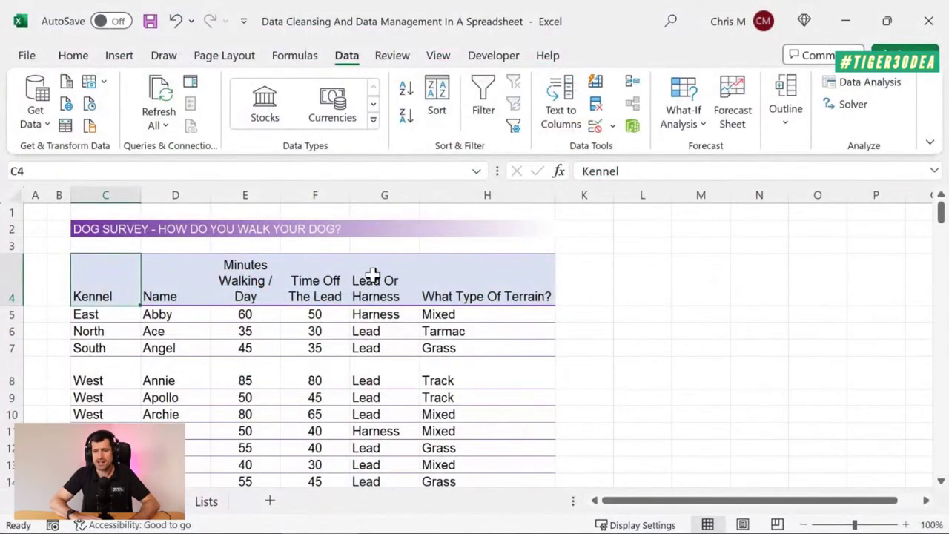
- Set up a replacement of Luna with Luma in Find and Replace, and close the dialog without running it
left_click(362, 273)
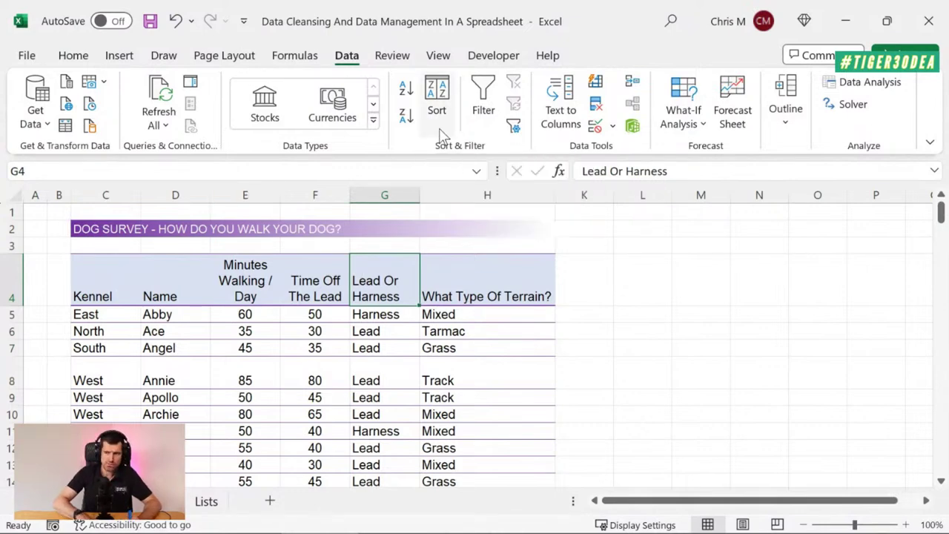
key("ctrl+f")
left_click_drag(643, 247, 375, 185)
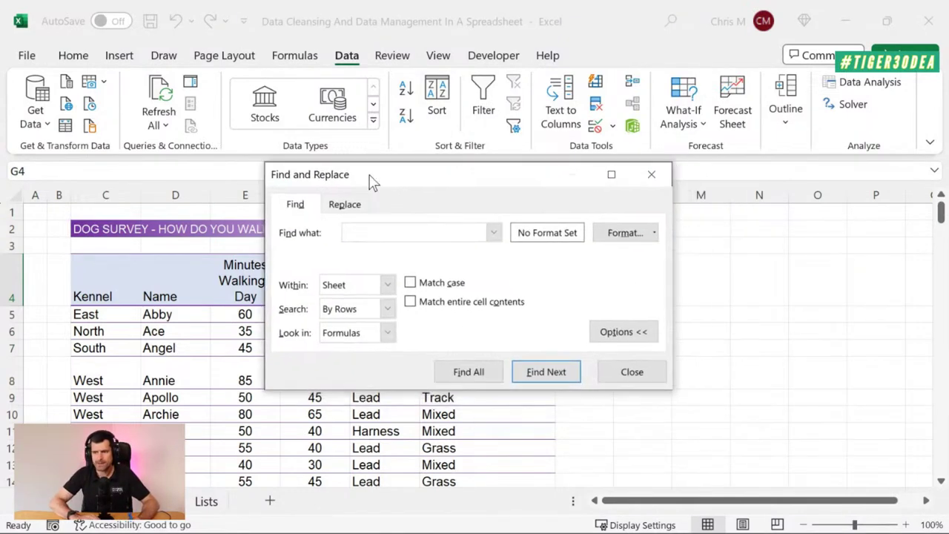
type("Luna")
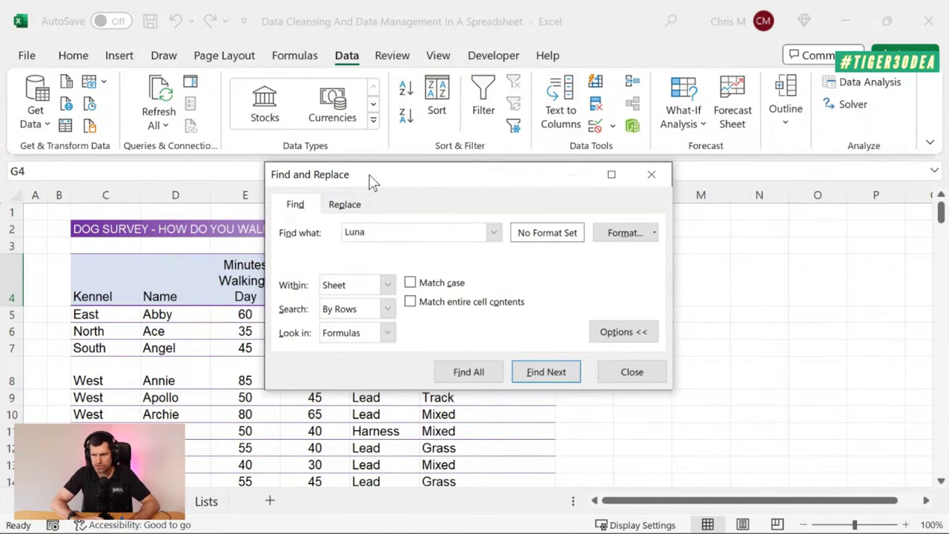
left_click(347, 206)
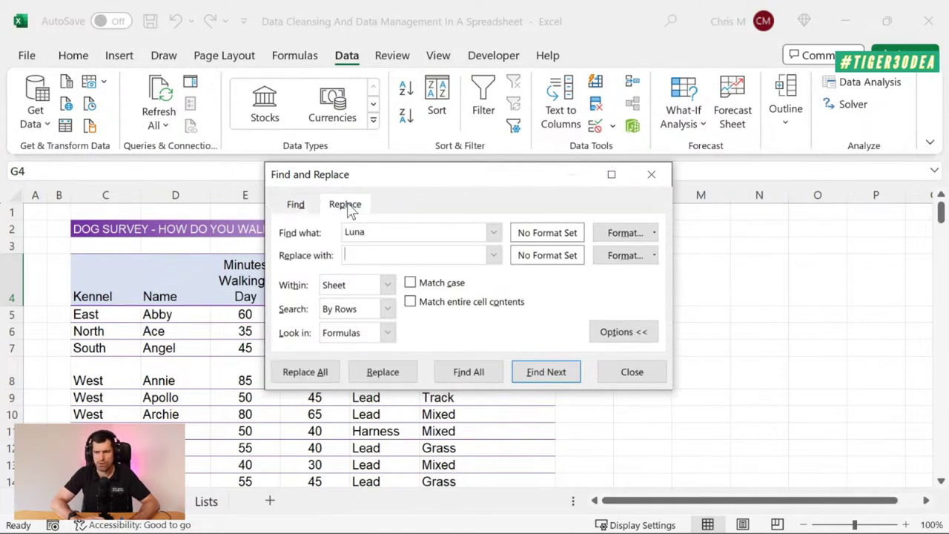
left_click(373, 255)
type("Luma")
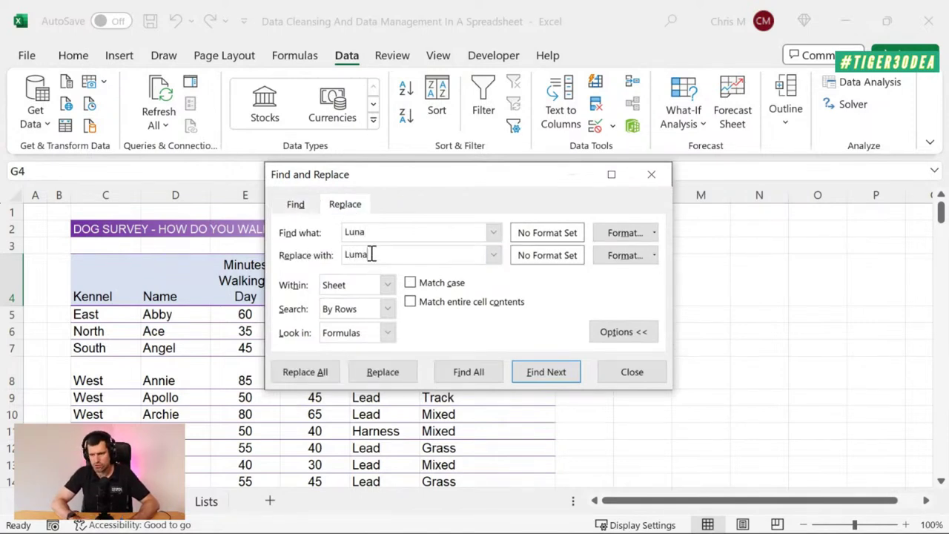
left_click(648, 173)
left_click(246, 331)
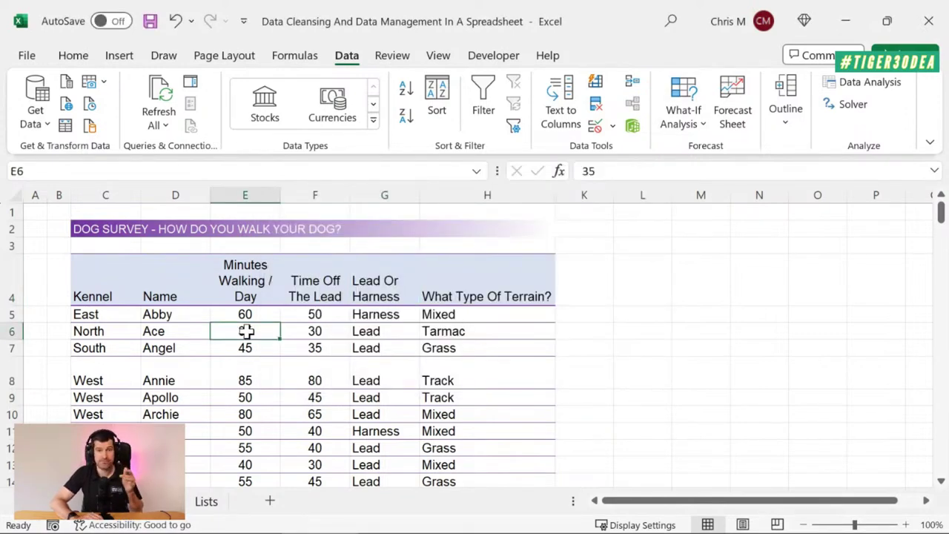
- Locate the block of Luna entries in the Name column of the dog survey
scroll(246, 332, "down", 20)
scroll(246, 331, "down", 14)
scroll(246, 332, "down", 1)
left_click(182, 284)
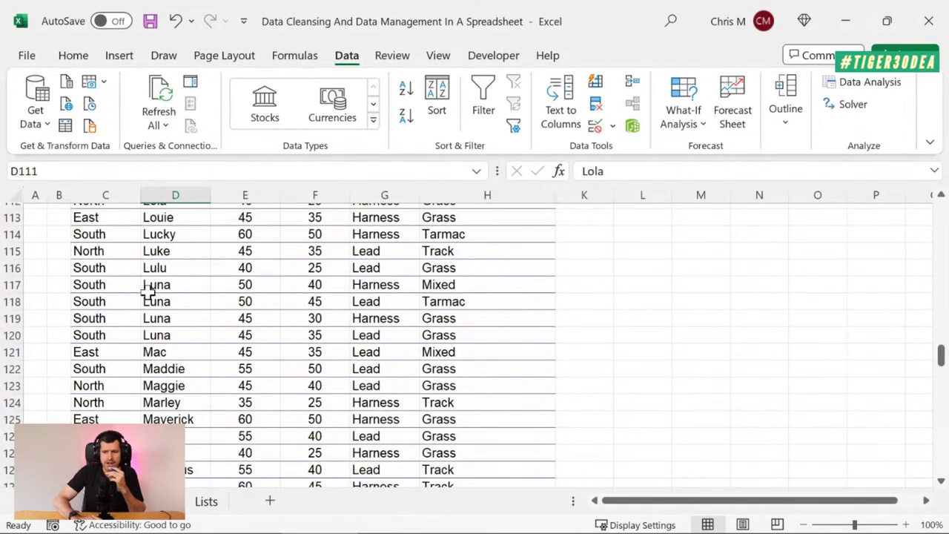
key("Right")
key("Right")
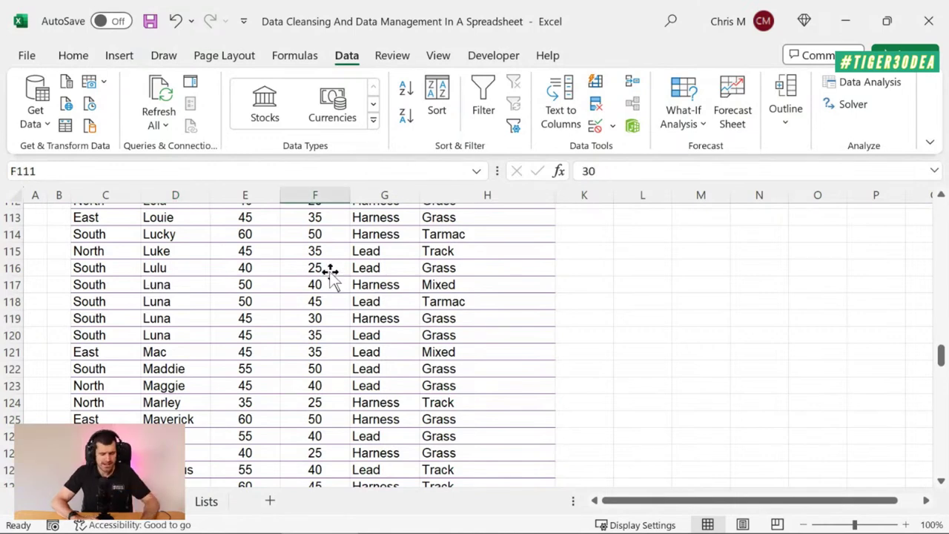
left_click(449, 360)
- View the Lists sheet, return to the dog survey, and go to cell F117 in the first Luna row
left_click(206, 502)
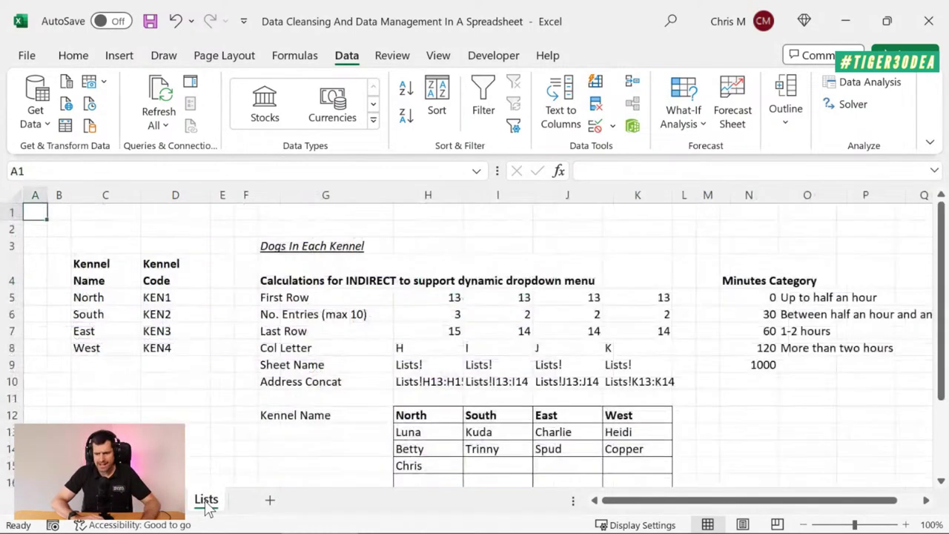
key("ctrl+Page_Up")
left_click(289, 346)
key("Up")
key("Up")
key("Down")
key("Down")
key("Down")
key("Down")
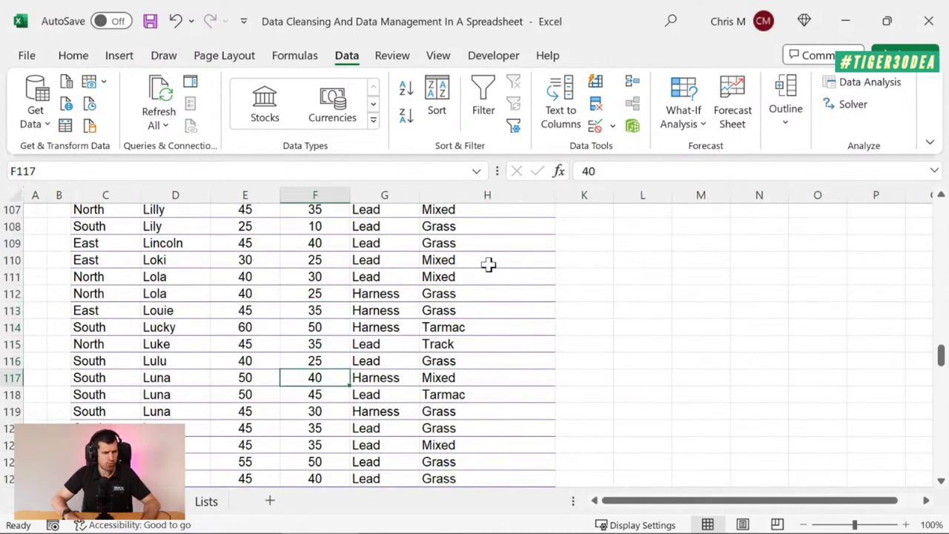
scroll(547, 307, "down", 2)
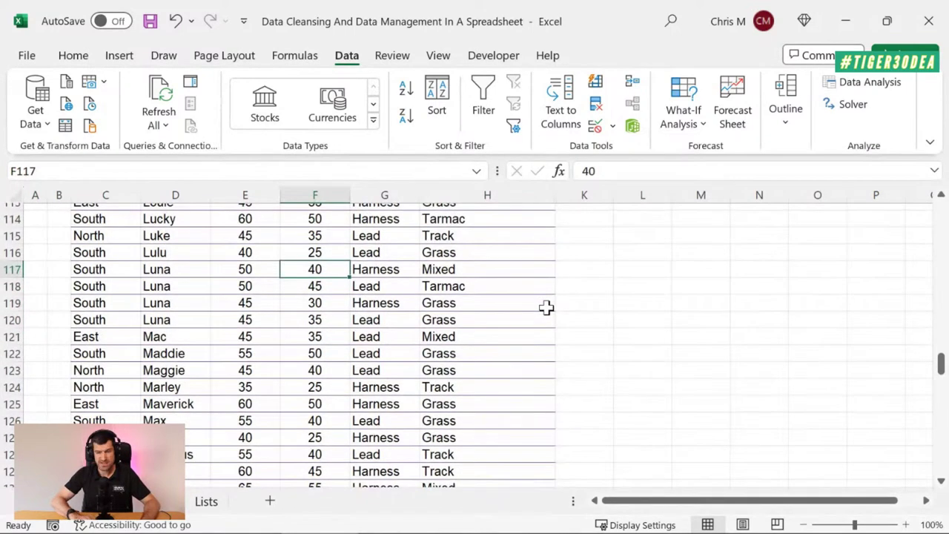
- Enter =SUBSTITUTE(D117,"n","m") in K117 to turn Luna into Luma
key("Right")
key("Right")
key("Right")
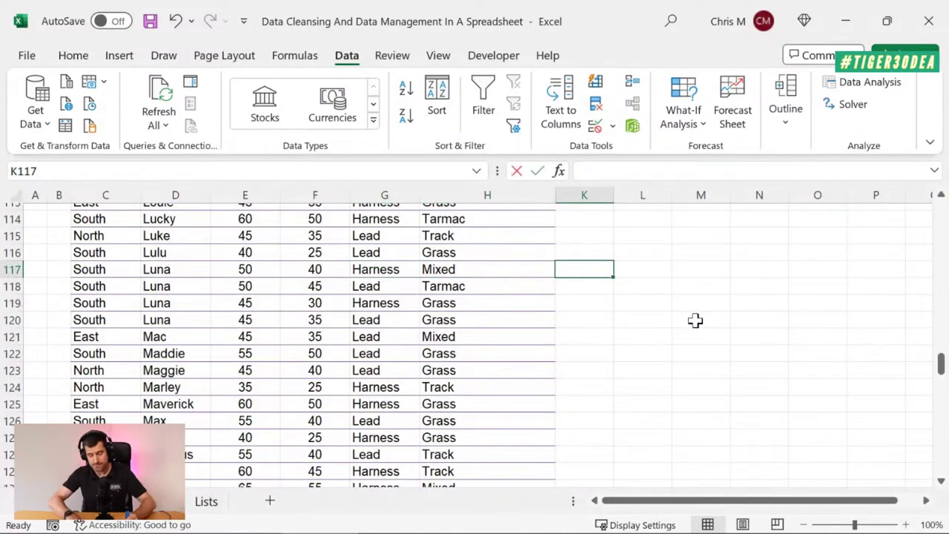
type("=sub")
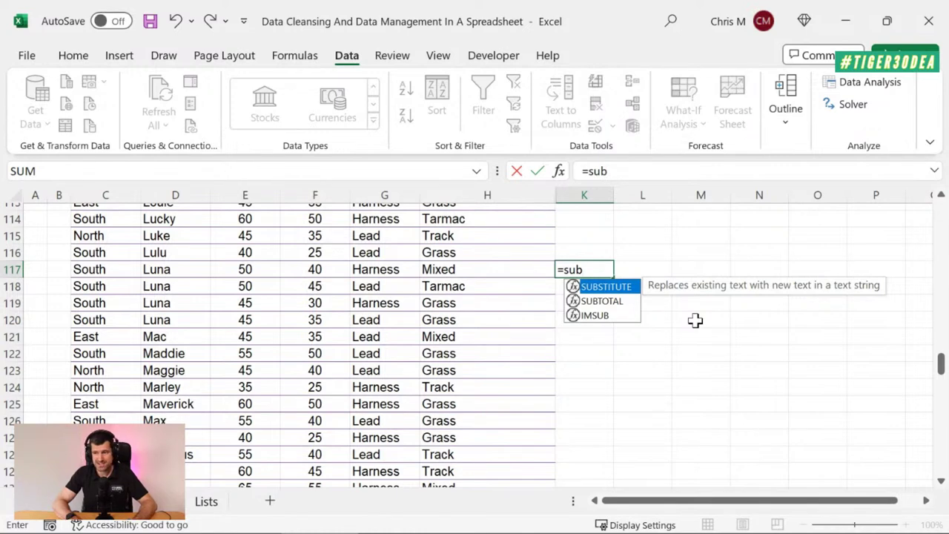
key("Tab")
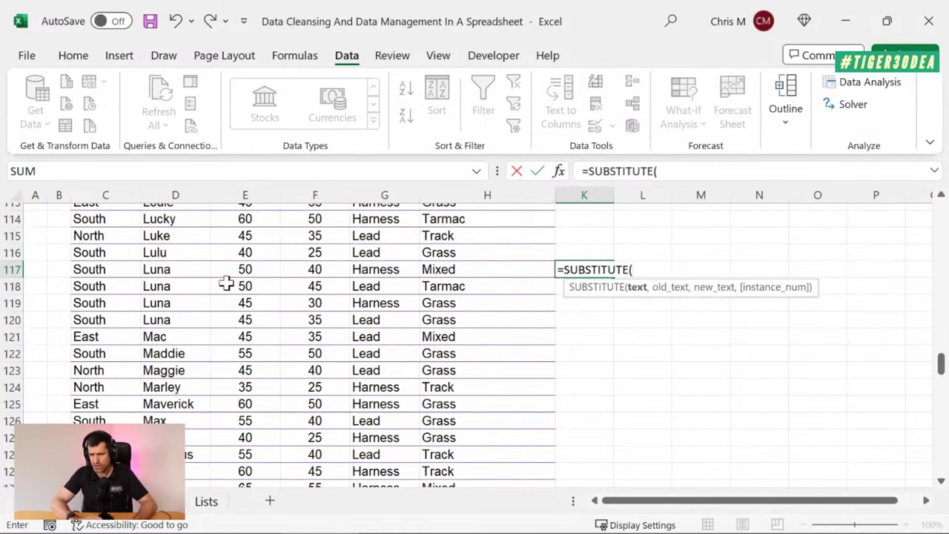
left_click(168, 269)
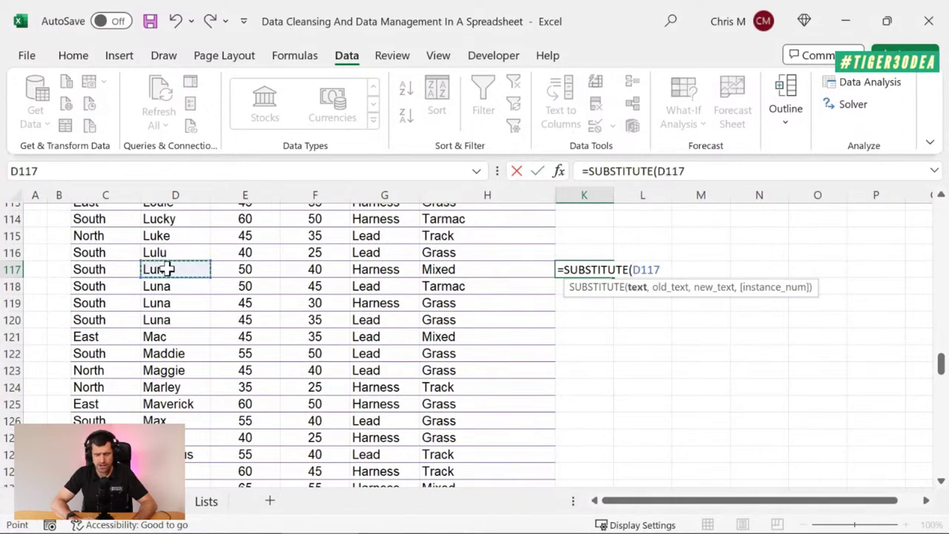
type(",\"n\",\"m")
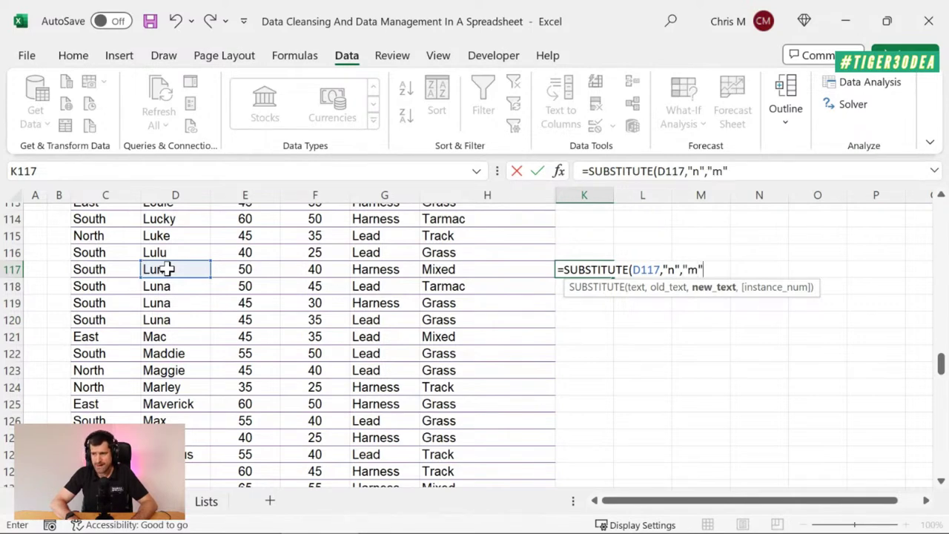
type(")")
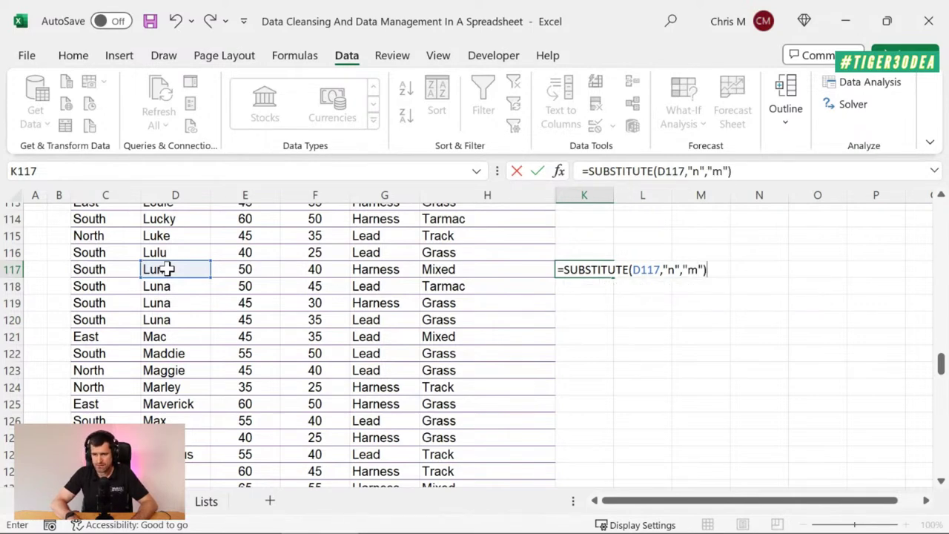
key("Return")
- Fill the SUBSTITUTE formula from K117 down to K120 for the remaining Luna rows
key("Up")
key("shift+Down")
key("shift+Down")
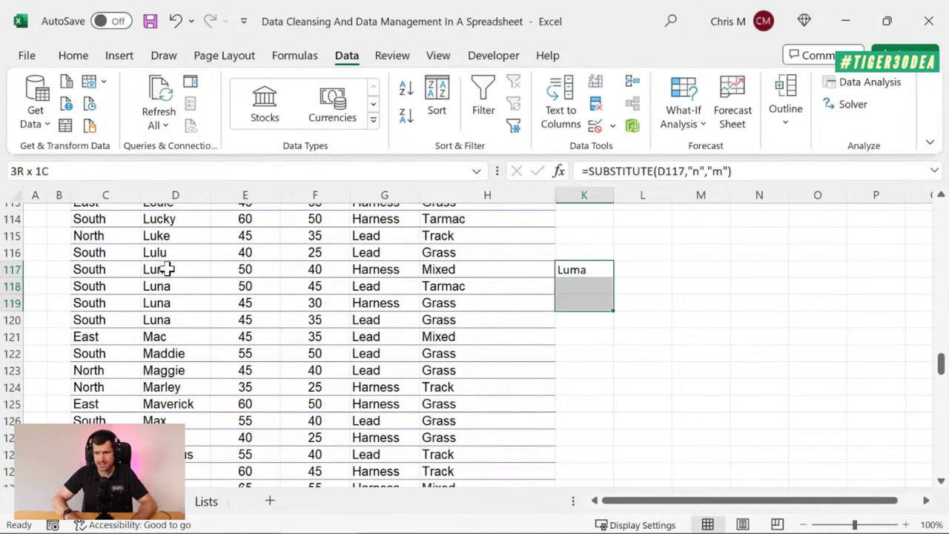
key("shift+Down")
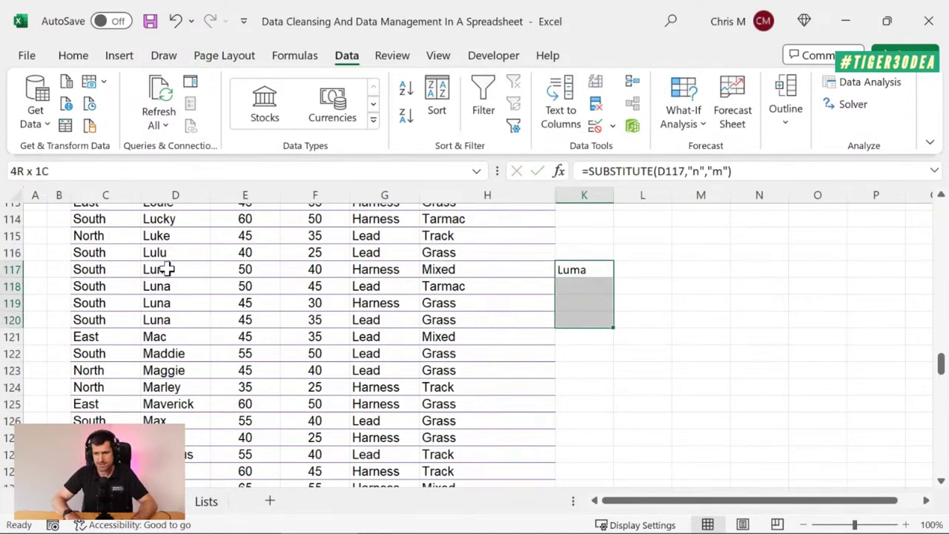
key("ctrl+d")
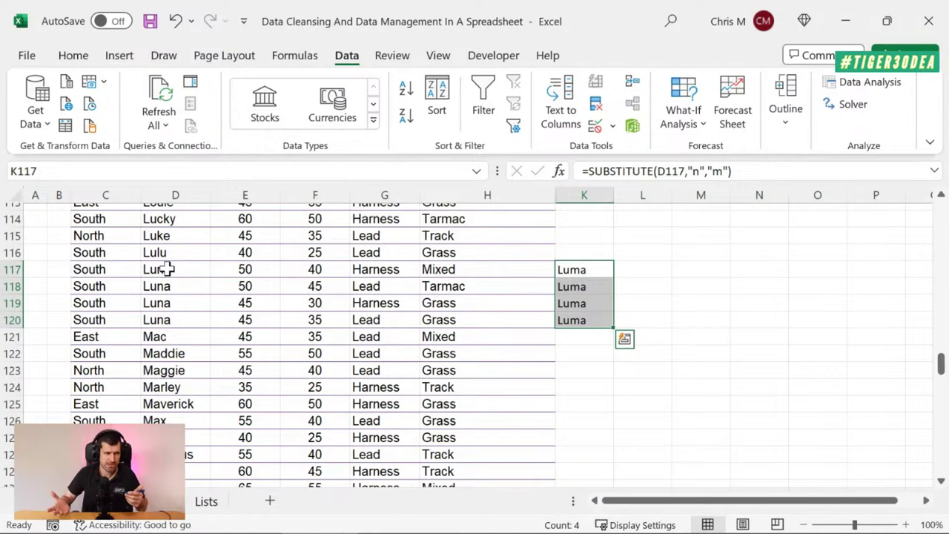
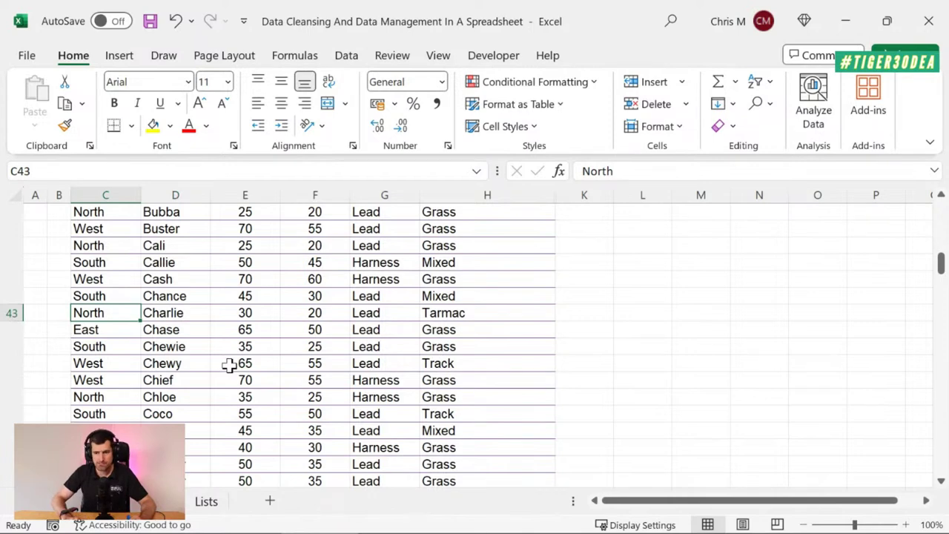
- Go to the end of the survey data and copy the last record, C203:H203
key("Down")
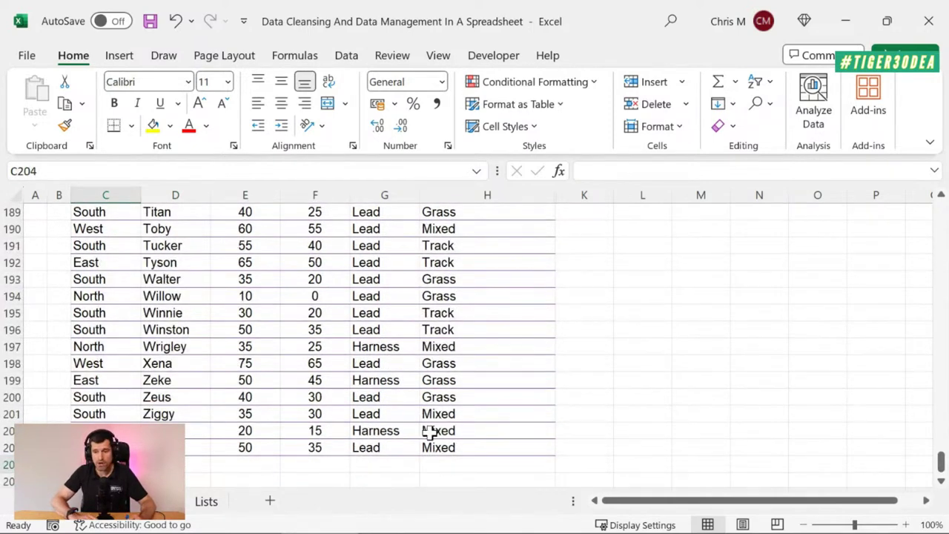
scroll(430, 434, "down", 6)
scroll(430, 434, "up", 2)
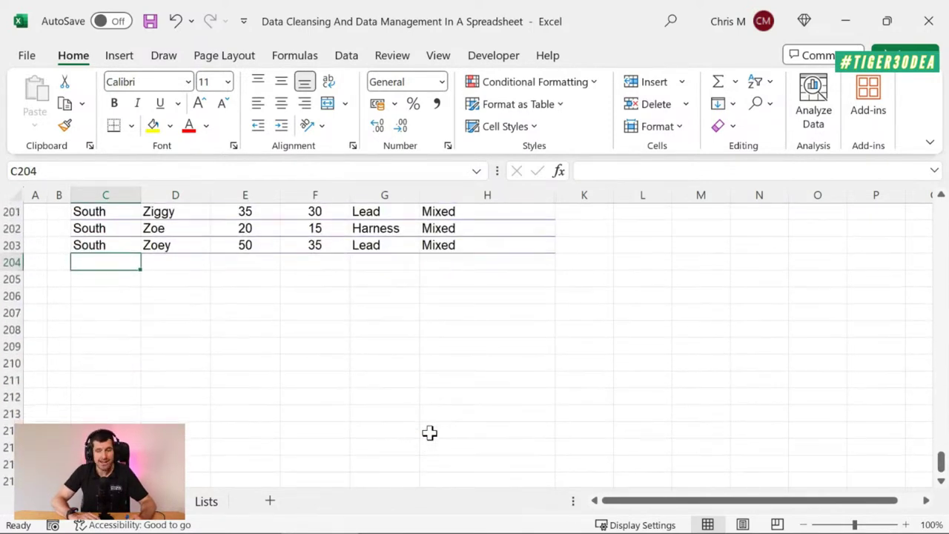
left_click(109, 248)
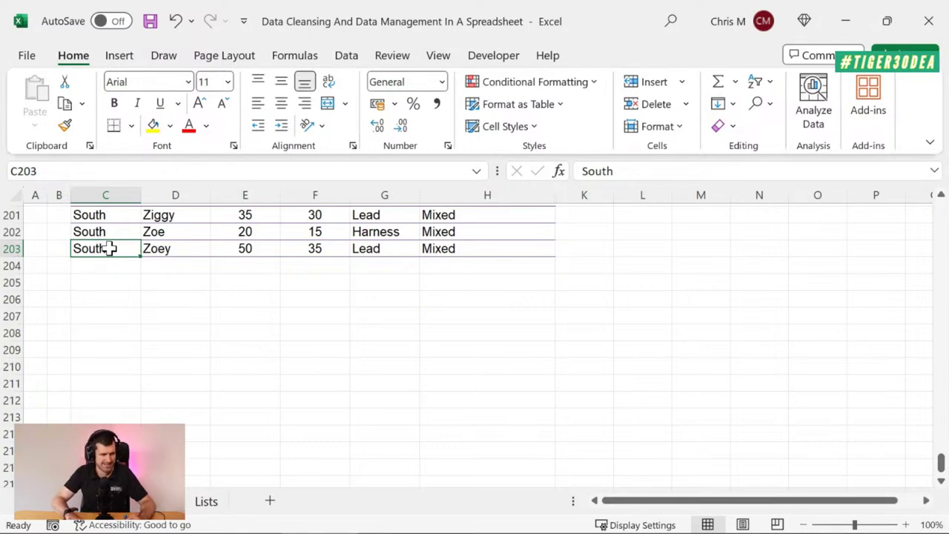
key("shift+Right")
key("shift+Right")
key("shift+Right")
key("shift+Right")
key("shift+Right")
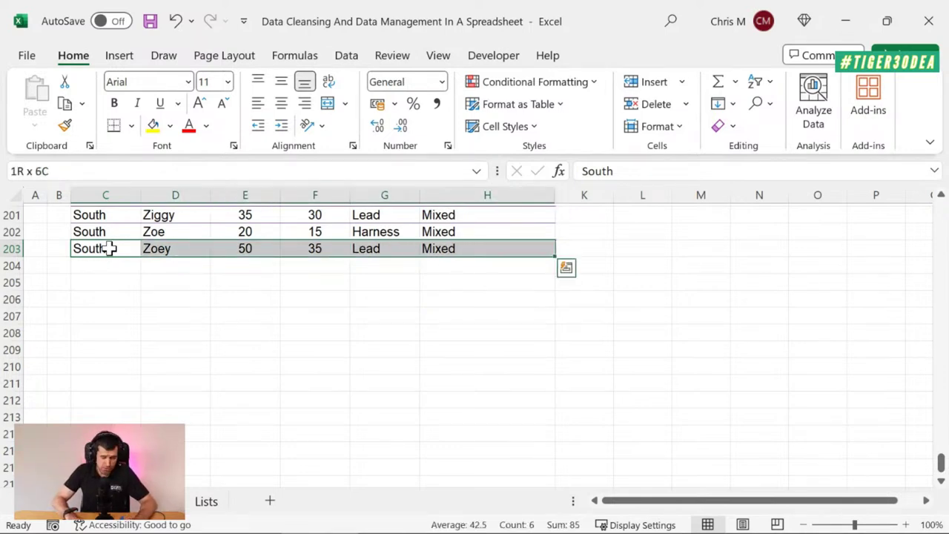
key("ctrl+c")
- Paste only the formats of the copied record into the nine empty rows C204:H212
key("Down")
key("shift+Right")
key("shift+Right")
key("shift+Right")
key("shift+Right")
key("shift+Right")
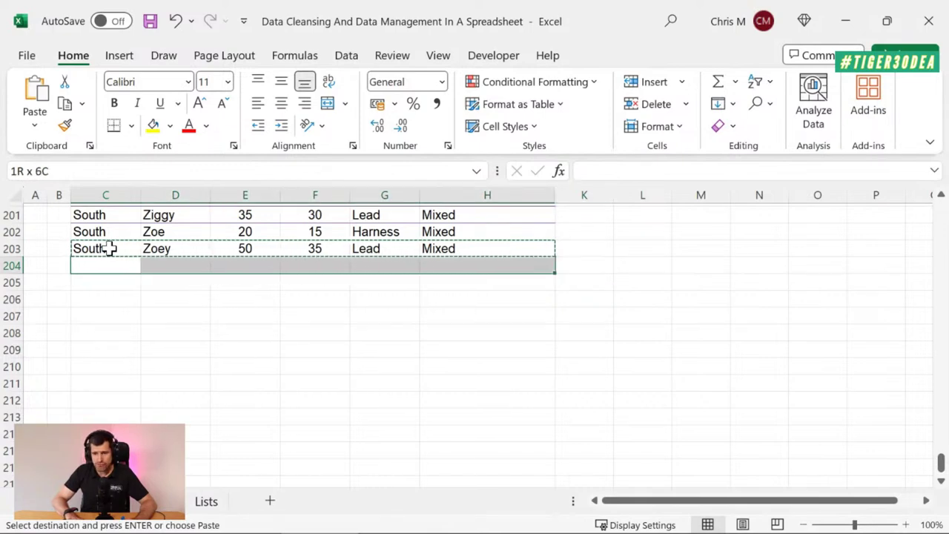
key("shift+Down")
key("shift+Down")
key("shift+Down")
key("shift+Down")
key("shift+Down")
key("shift+Down")
key("shift+Down")
key("shift+Down")
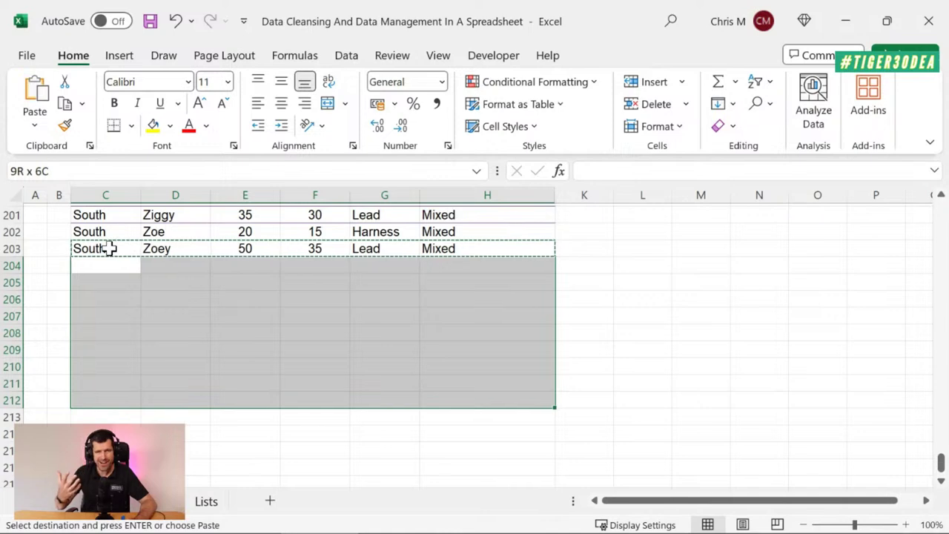
key("ctrl+alt+v")
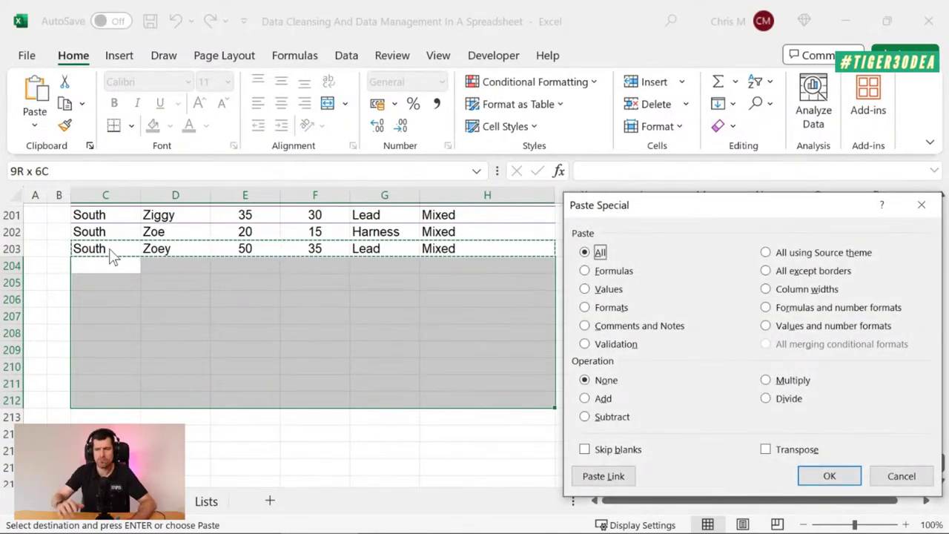
key("t")
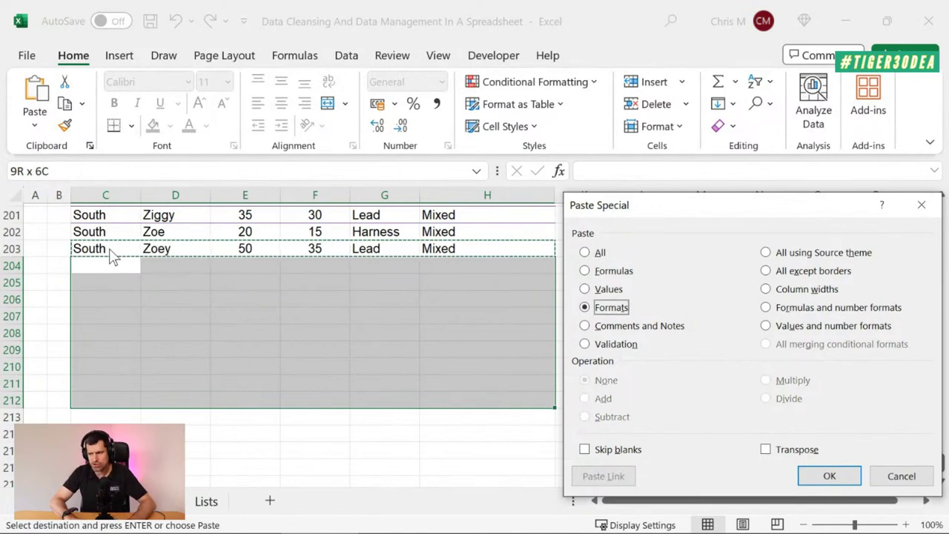
key("Return")
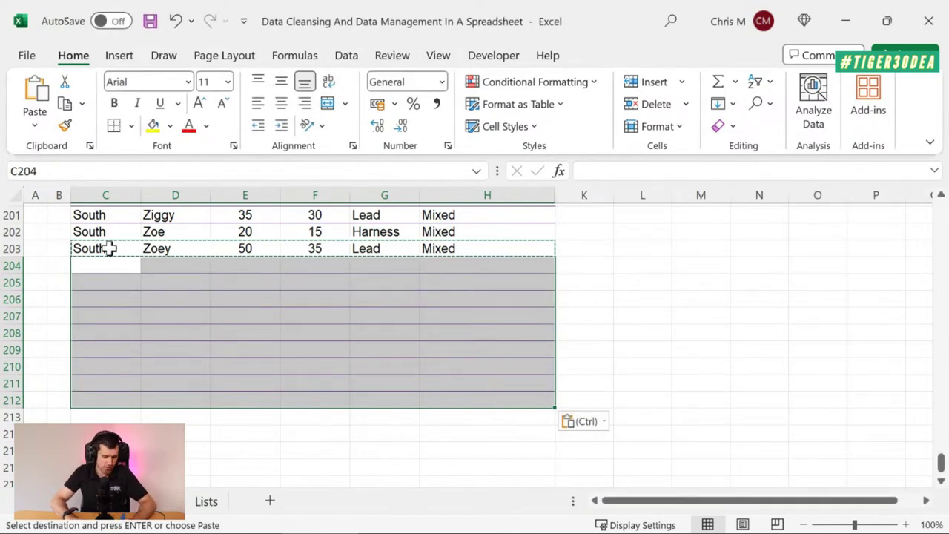
- Paste the formulas of the copied record into C204:H212
key("ctrl+alt+v")
key("f")
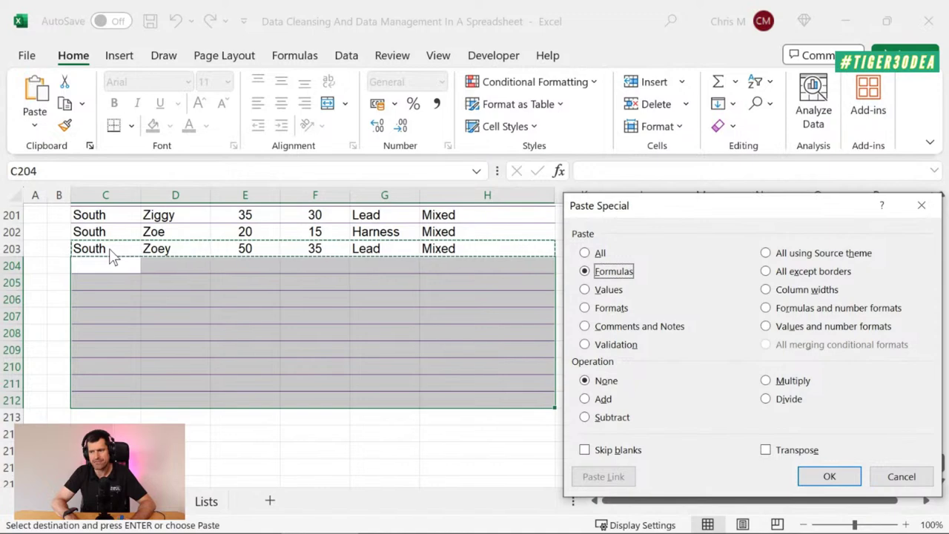
key("Return")
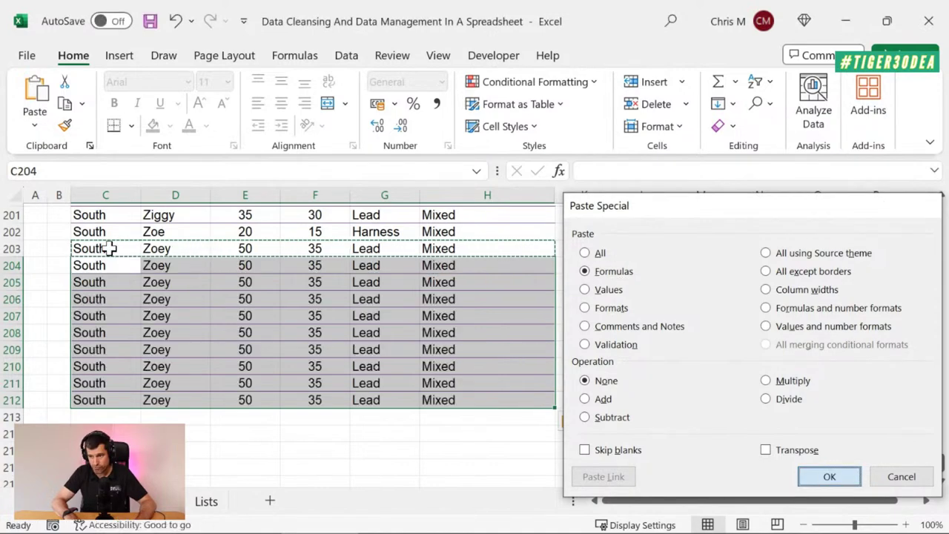
key("Return")
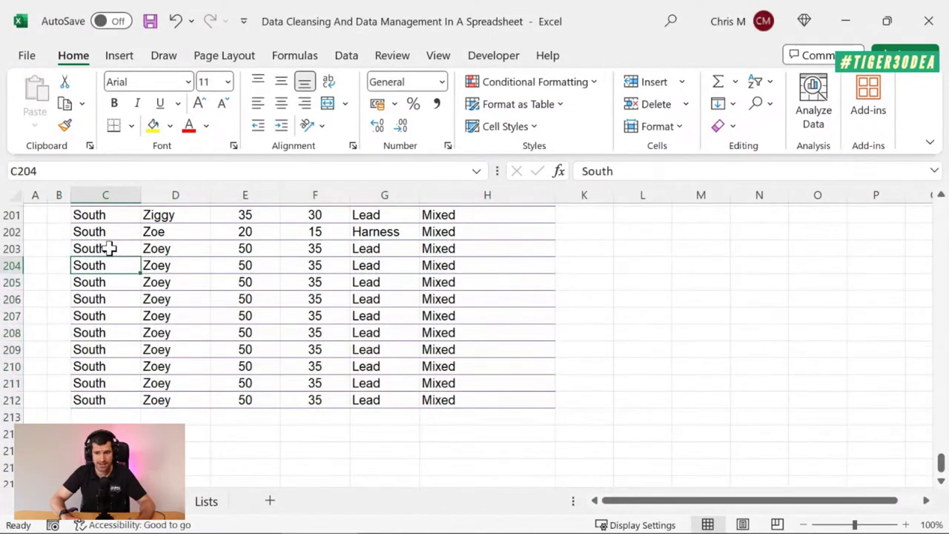
- Undo the formulas paste, end copy mode, and keep cell C204 selected
key("ctrl+z")
key("Left")
key("Right")
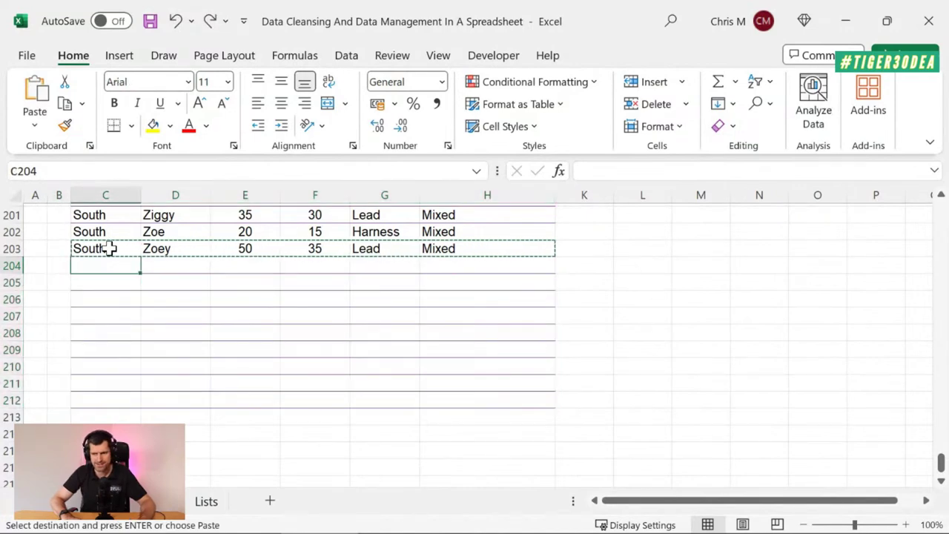
key("Escape")
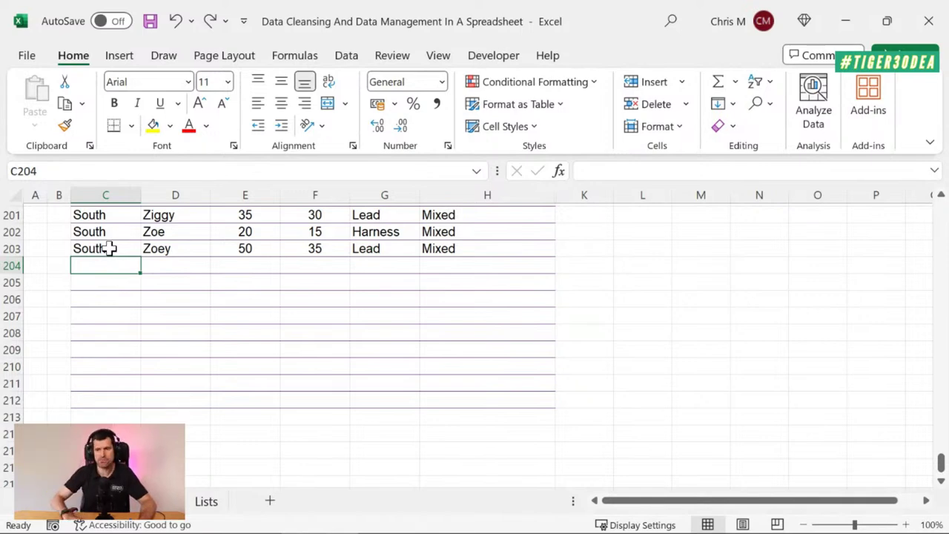
key("Up")
key("Down")
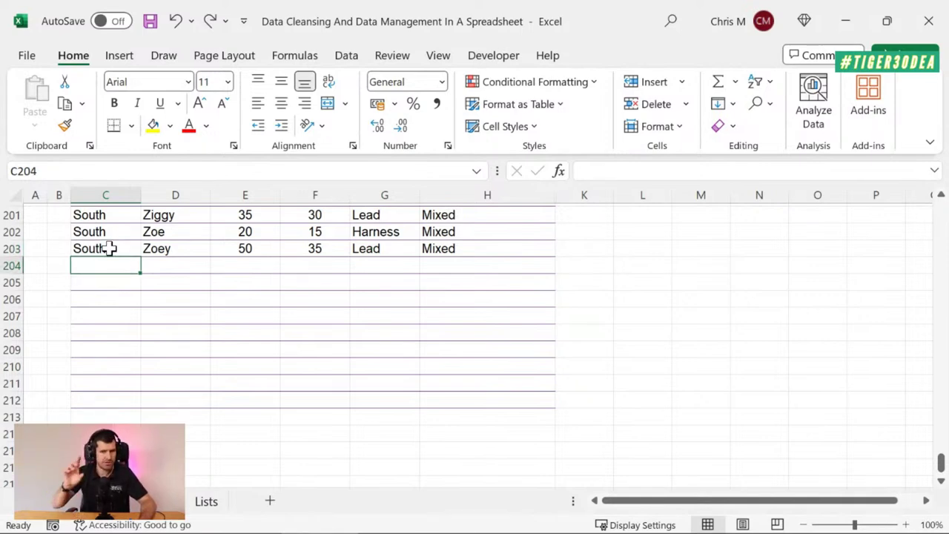
- Unhide columns I and J between H and K, and select I202 to inspect its formula
left_click(511, 195)
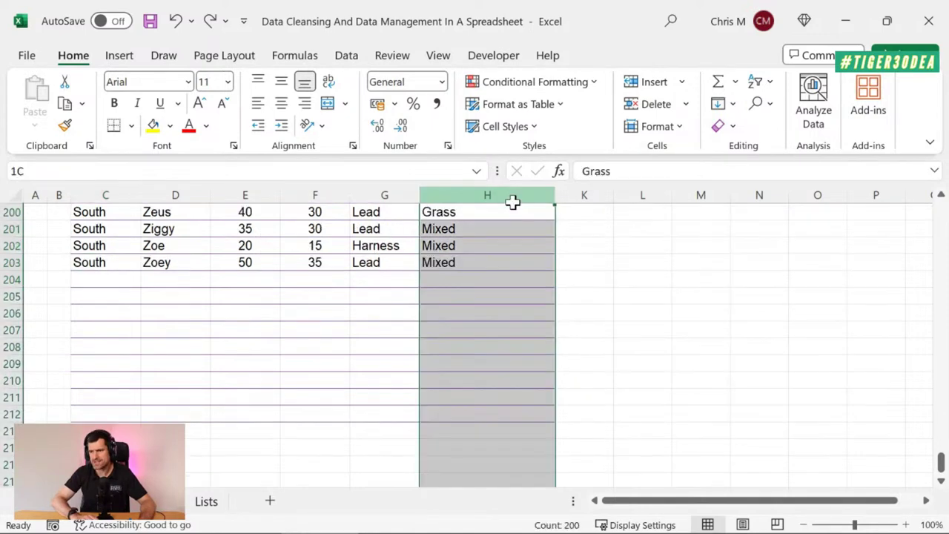
key("ctrl+shift+Left")
key("alt+h")
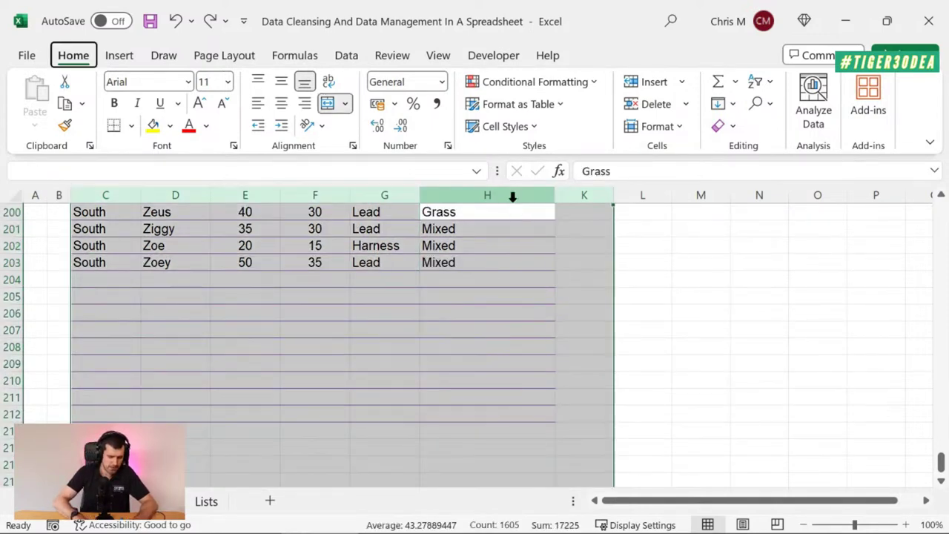
key("o")
key("u")
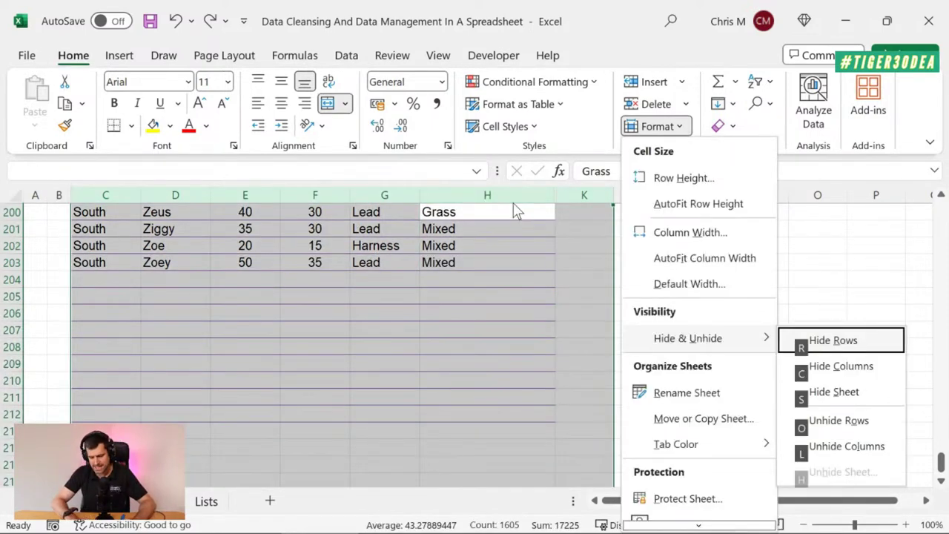
key("l")
left_click(583, 241)
scroll(584, 236, "up", 1)
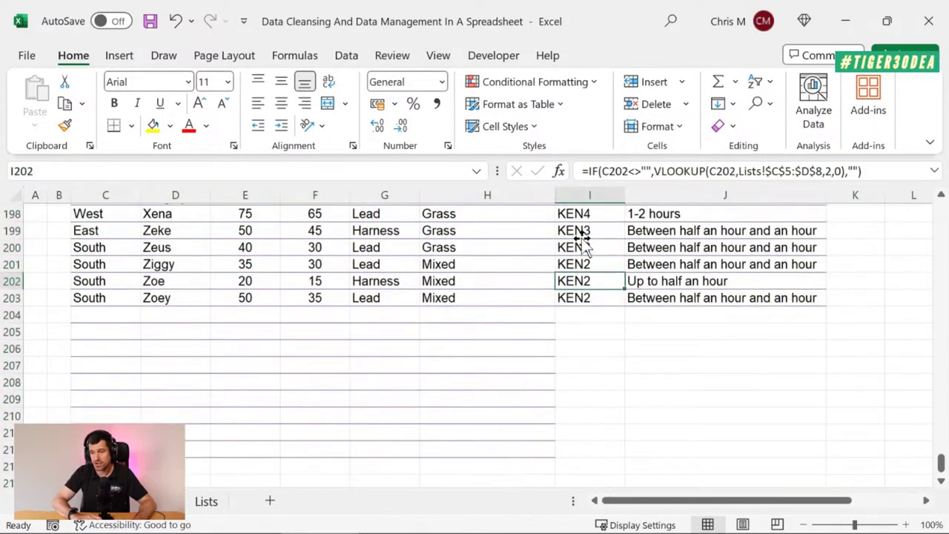
scroll(583, 237, "up", 1)
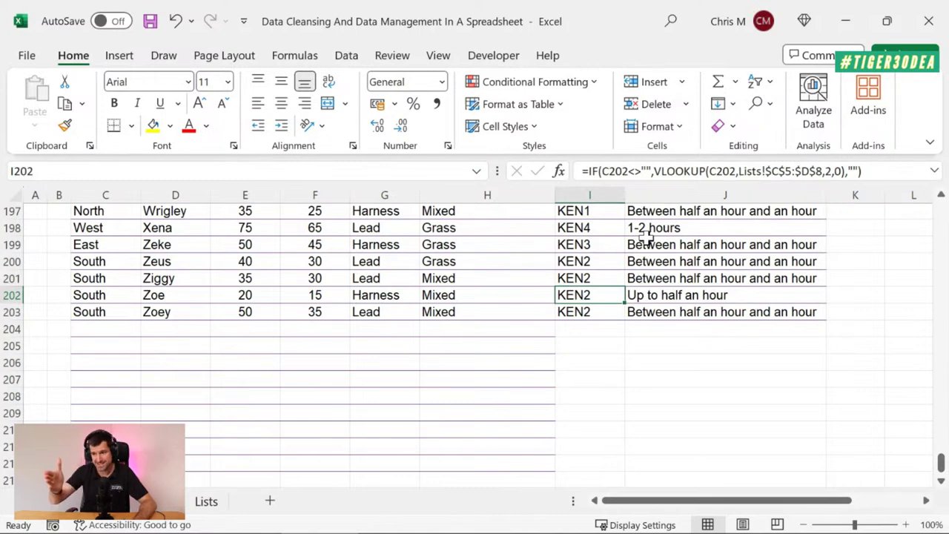
- Copy the Kennel Code and Minutes Category cells I203:J203 in the last survey record
key("Left")
key("Down")
key("Right")
key("shift+Right")
key("shift+Right")
key("shift+Left")
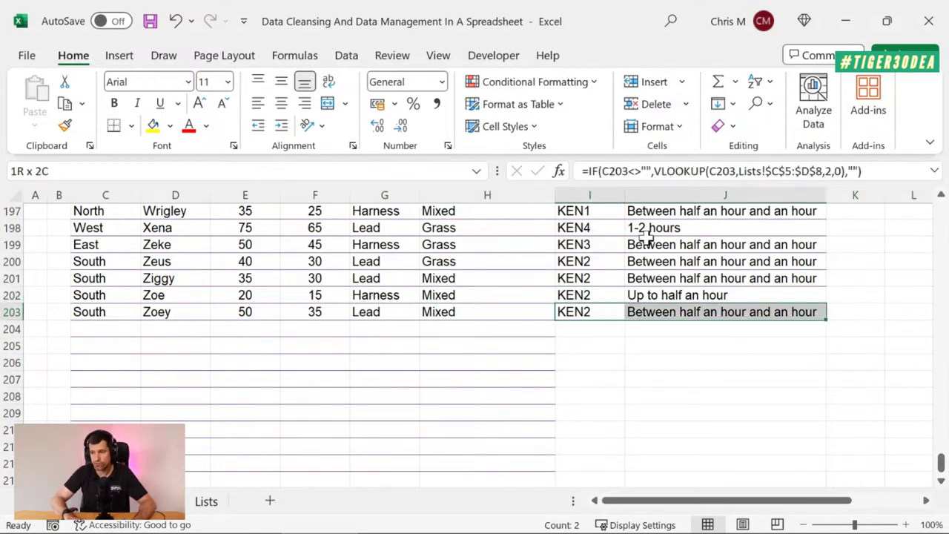
key("ctrl+c")
- Paste only the formulas of the copied cells into the nine blank rows I204:J212
key("Down")
key("shift+Right")
key("shift+Down")
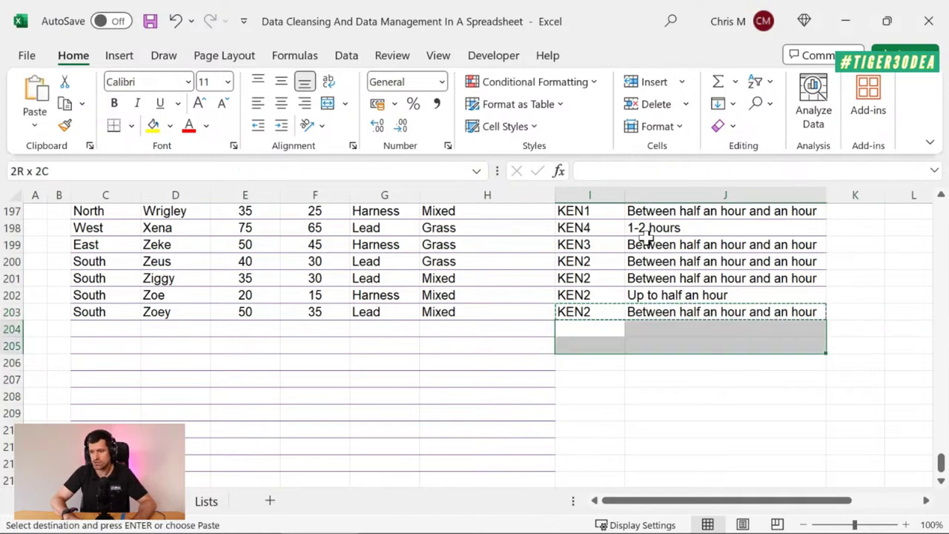
key("shift+Down")
key("shift+Down")
key("shift+Down")
key("shift+Down")
key("shift+Down")
key("shift+Down")
key("shift+Down")
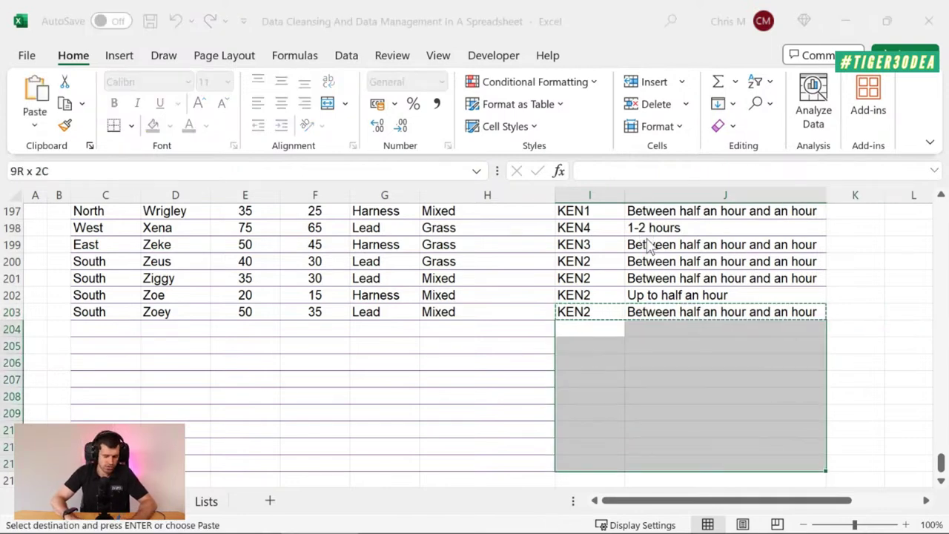
key("ctrl+alt+v")
key("f")
key("Return")
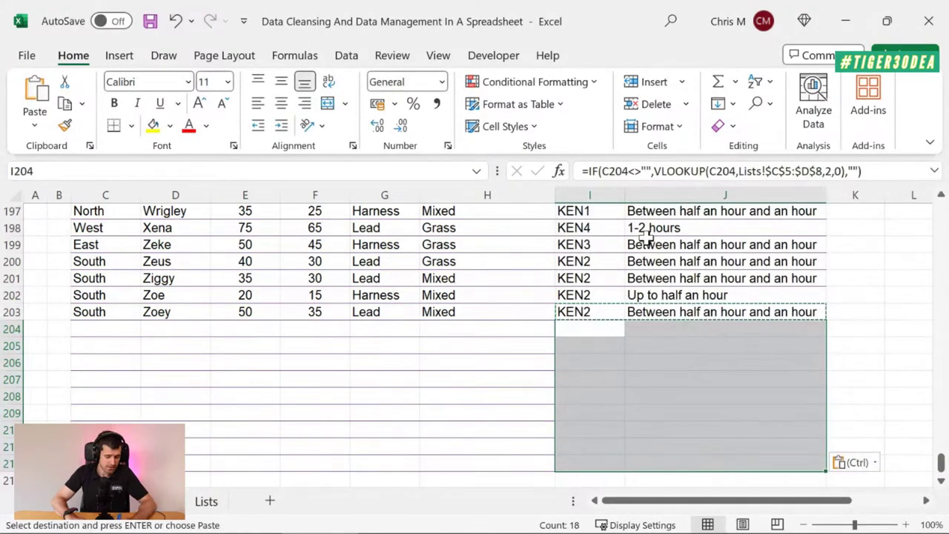
- Paste the formats of the copied cells into I204:J212 and end copy mode
key("ctrl+alt+v")
key("t")
key("Return")
key("Escape")
- Inspect the cells across new row 204 and compare its Kennel Code formula with the one in I203
key("Left")
key("Left")
key("Left")
key("Left")
key("Left")
key("Left")
key("Right")
key("Right")
key("Right")
key("Right")
key("Right")
key("Right")
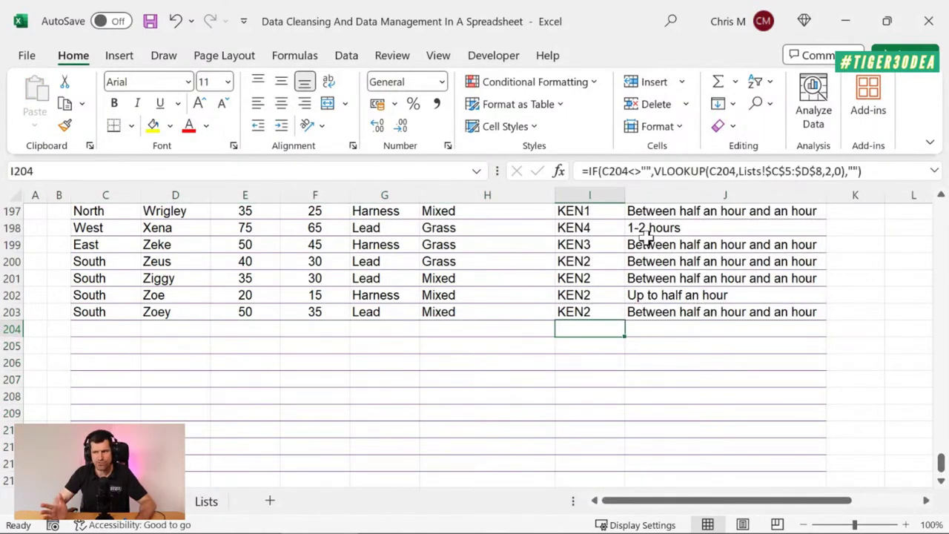
key("Right")
key("Left")
key("Right")
key("Left")
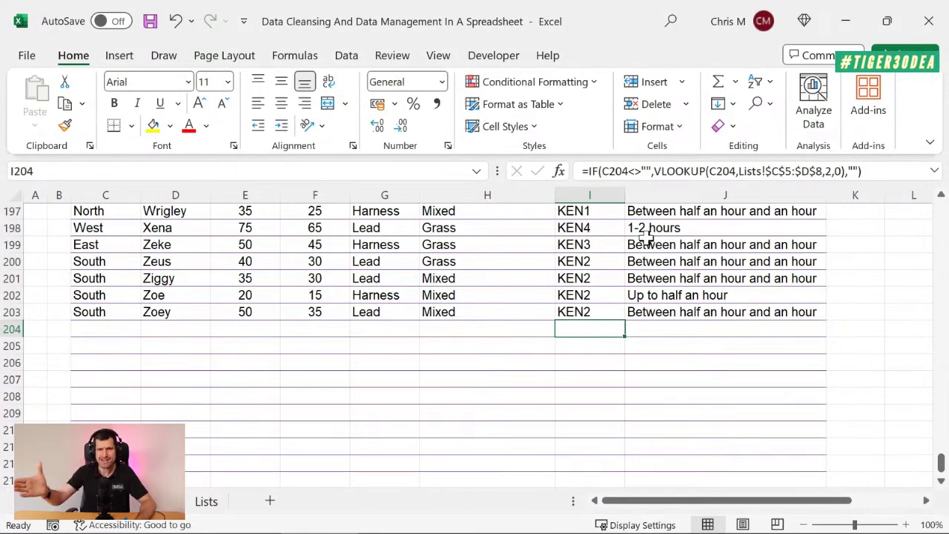
key("Up")
key("Right")
key("Left")
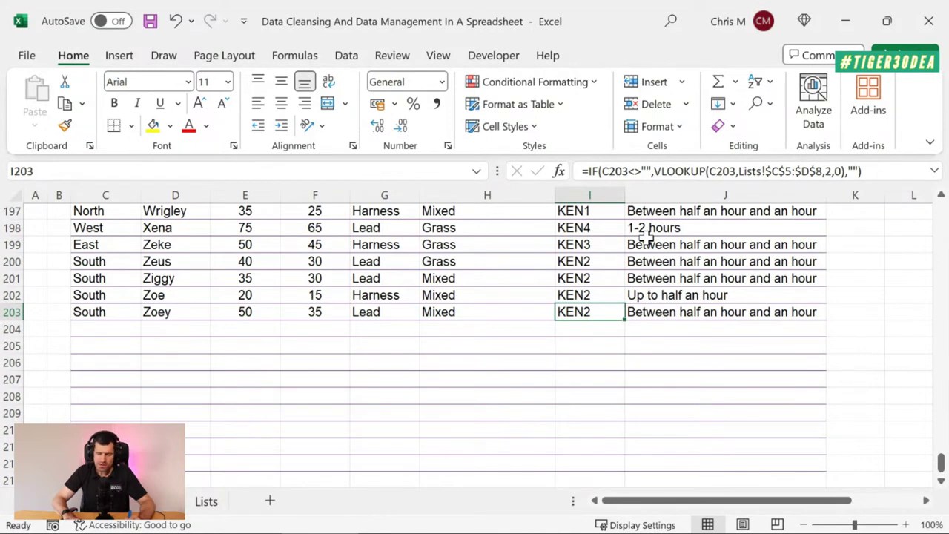
- Format the survey range C4:J203 as a table with headers, using the blue light style with a solid header row
key("ctrl+Up")
key("ctrl+Up")
key("Down")
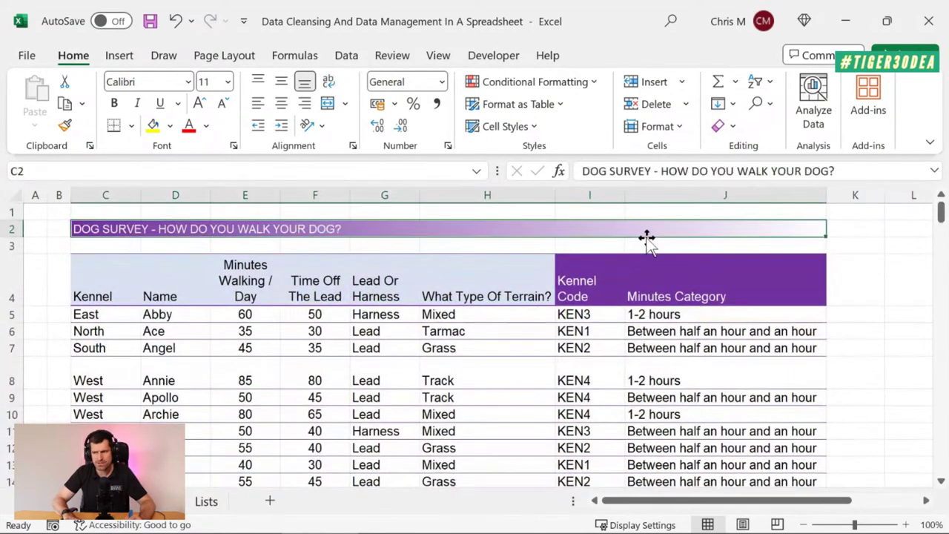
key("ctrl+Down")
key("Left")
key("Left")
key("Left")
key("Left")
key("Left")
key("Left")
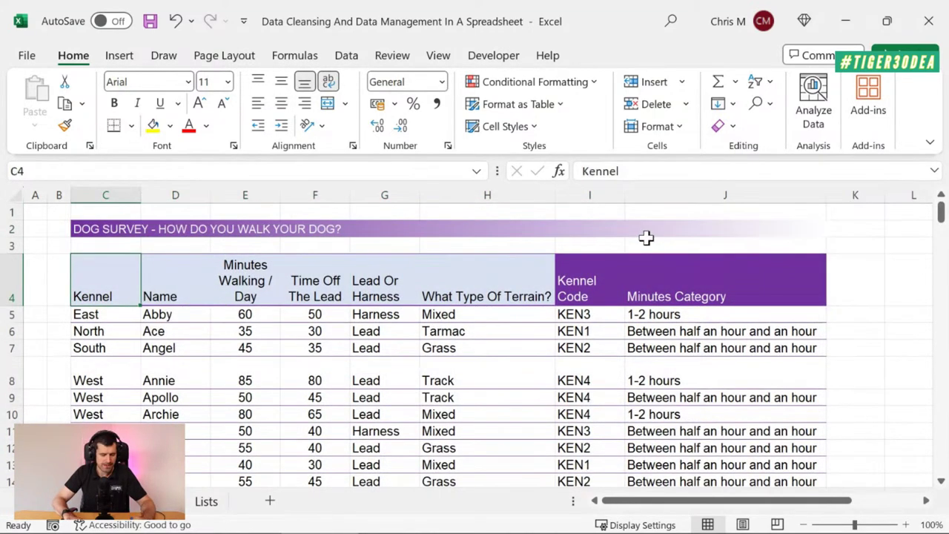
key("ctrl+shift+Right")
key("ctrl+shift+Down")
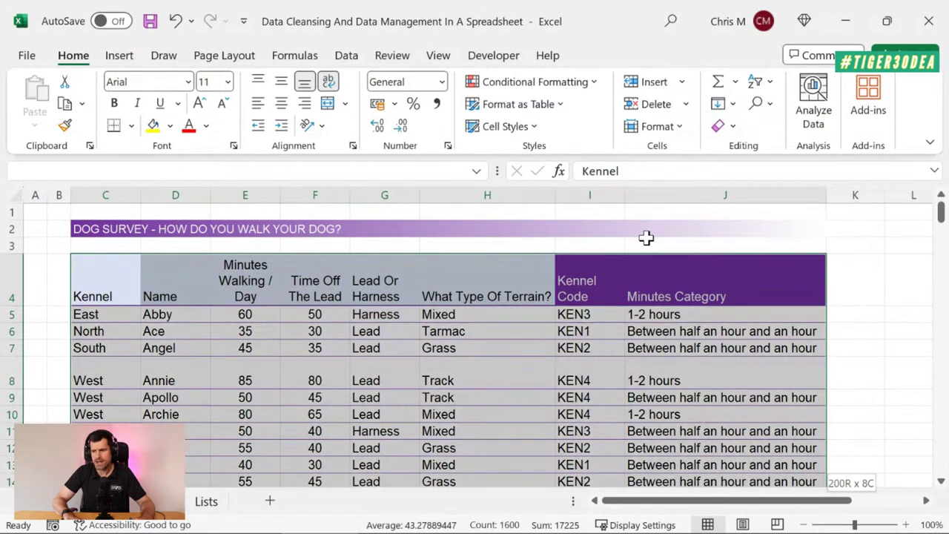
left_click(547, 108)
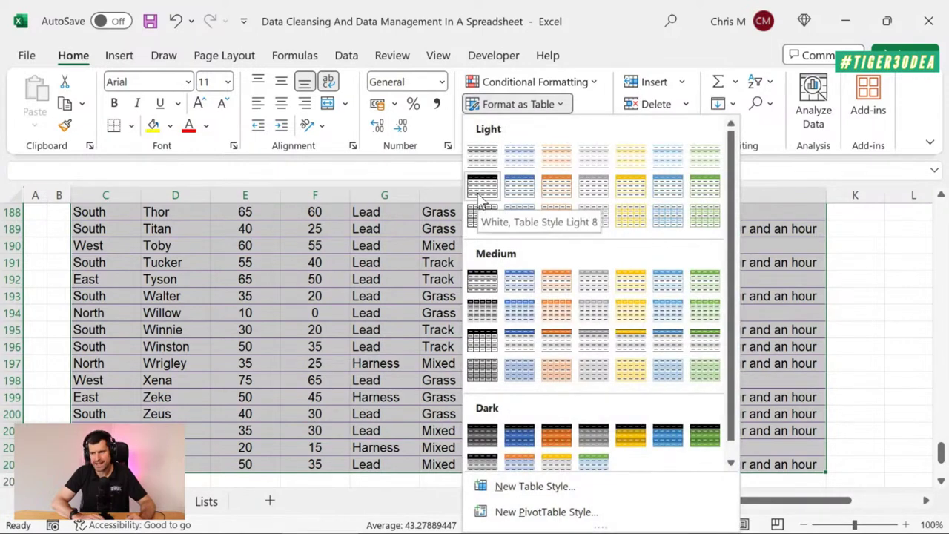
left_click(520, 188)
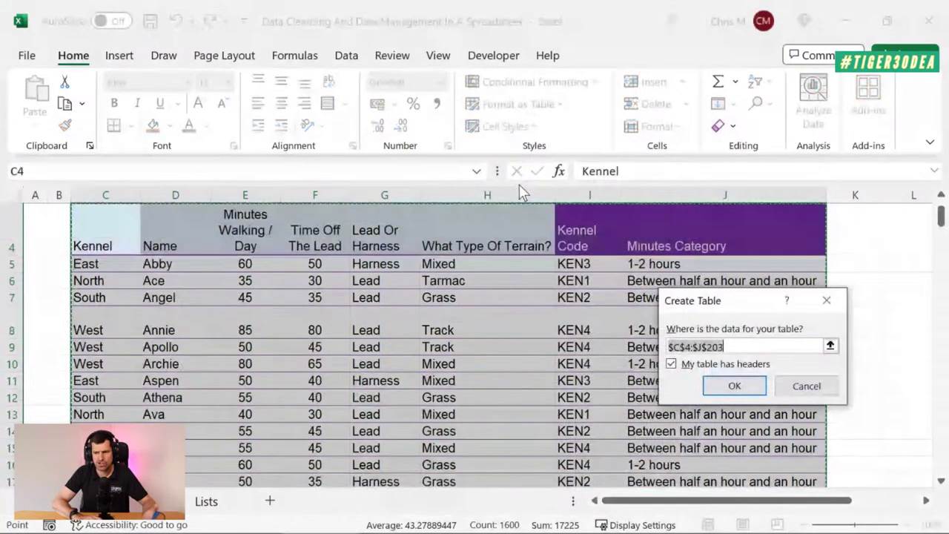
left_click(743, 388)
- Examine the new table's header row, its filter buttons and the survey title row above it
left_click(329, 237)
scroll(601, 348, "right", 4)
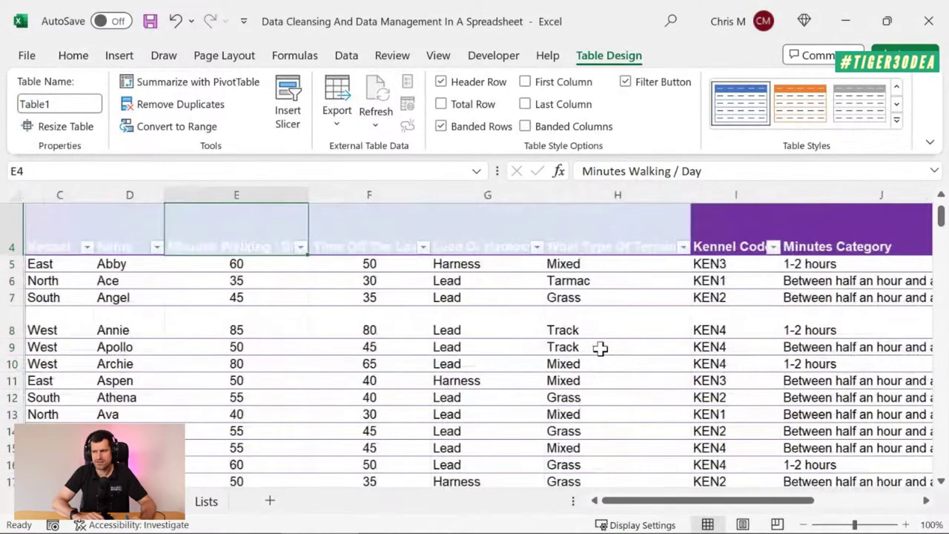
scroll(601, 349, "left", 3)
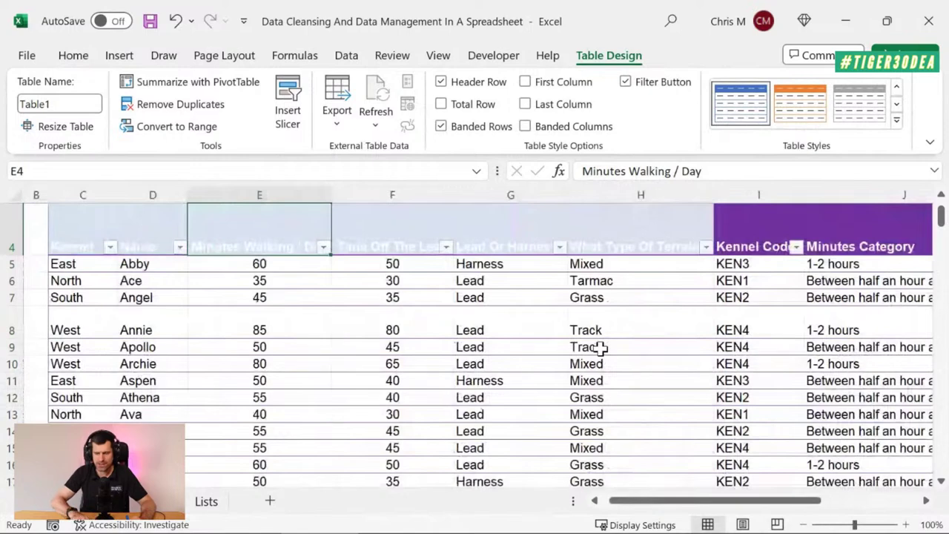
key("Up")
key("Up")
key("Up")
key("Down")
key("Down")
key("Down")
key("Down")
key("Down")
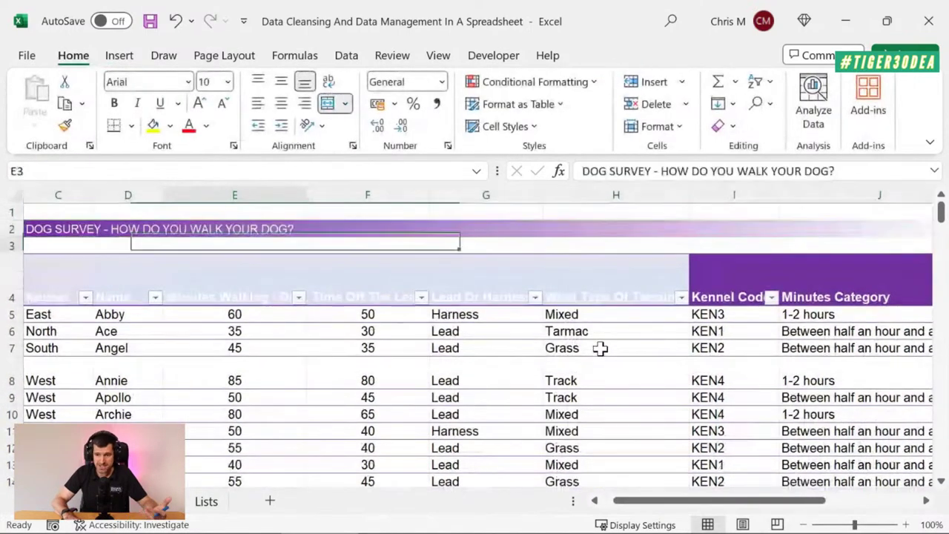
key("Up")
key("Up")
key("Left")
key("Left")
key("Left")
key("Left")
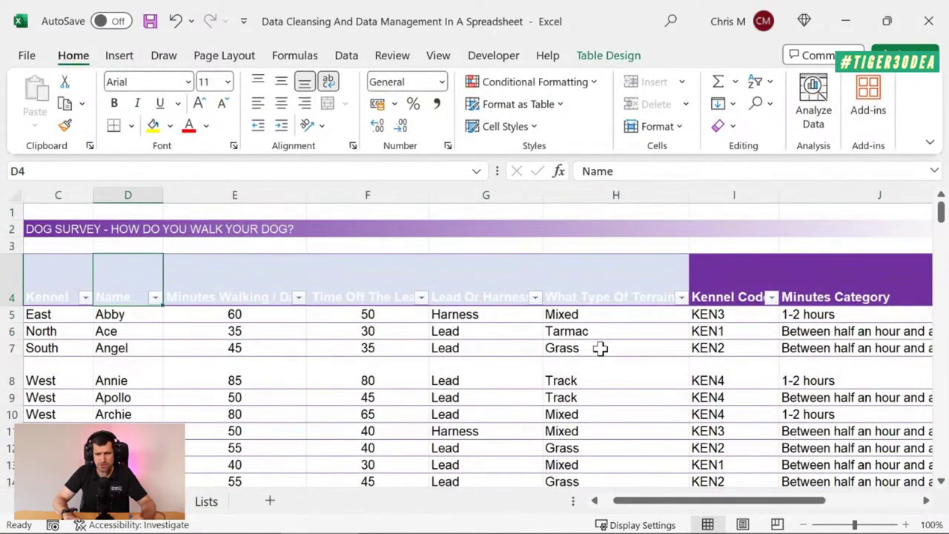
key("Right")
key("Right")
key("Right")
key("Right")
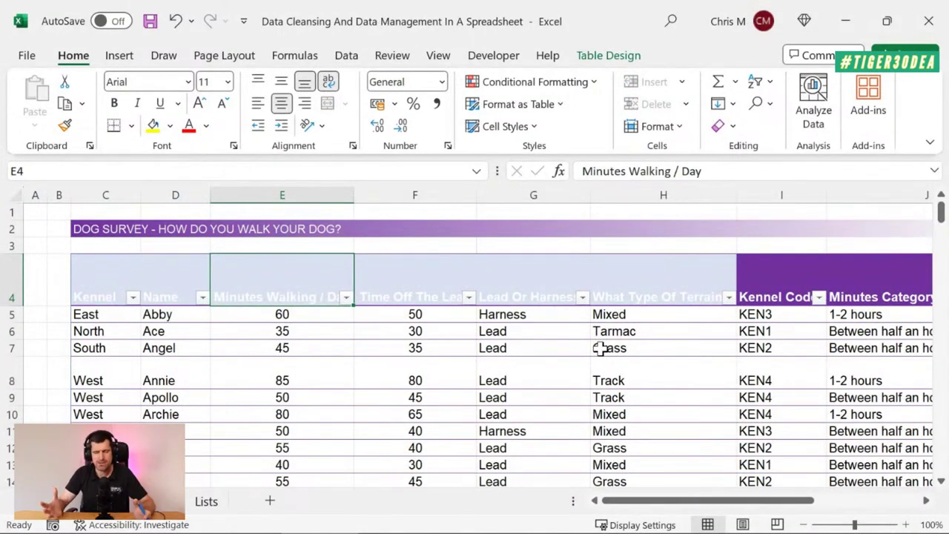
key("Right")
key("Right")
key("Right")
key("Right")
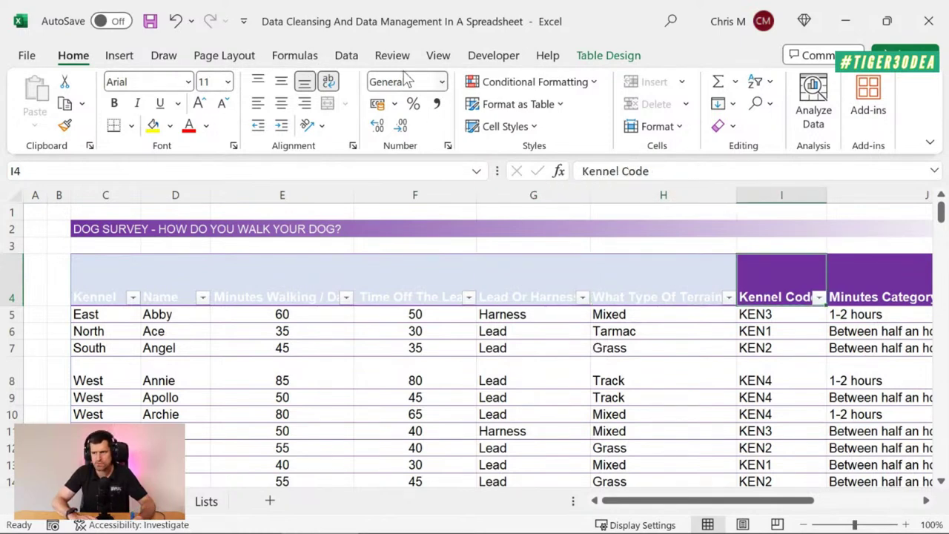
- Check in Name Manager which range Table1 refers to, and close the dialog
left_click(286, 59)
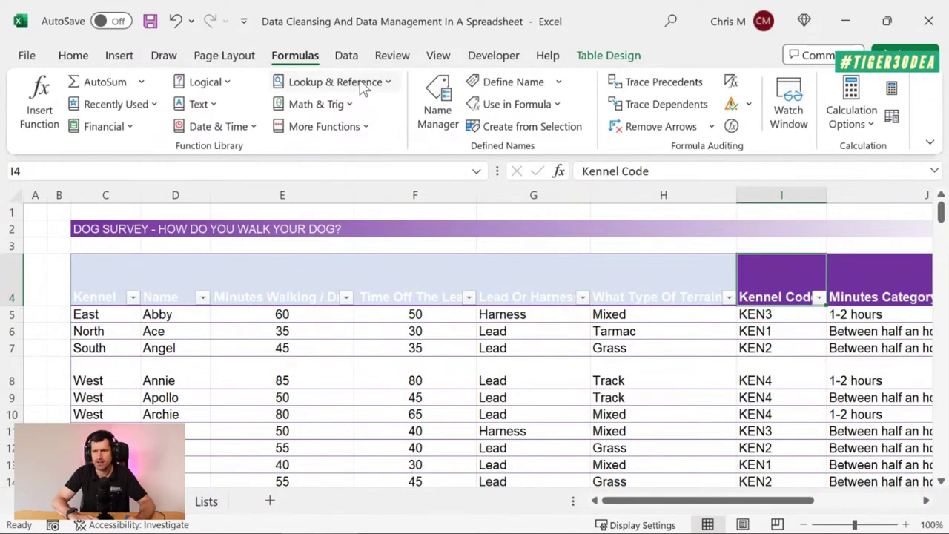
left_click(430, 103)
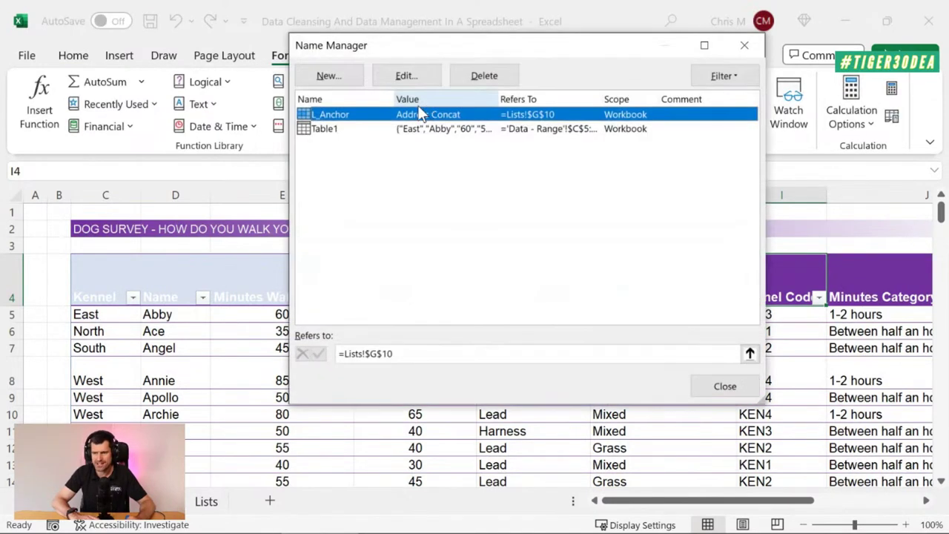
left_click(336, 130)
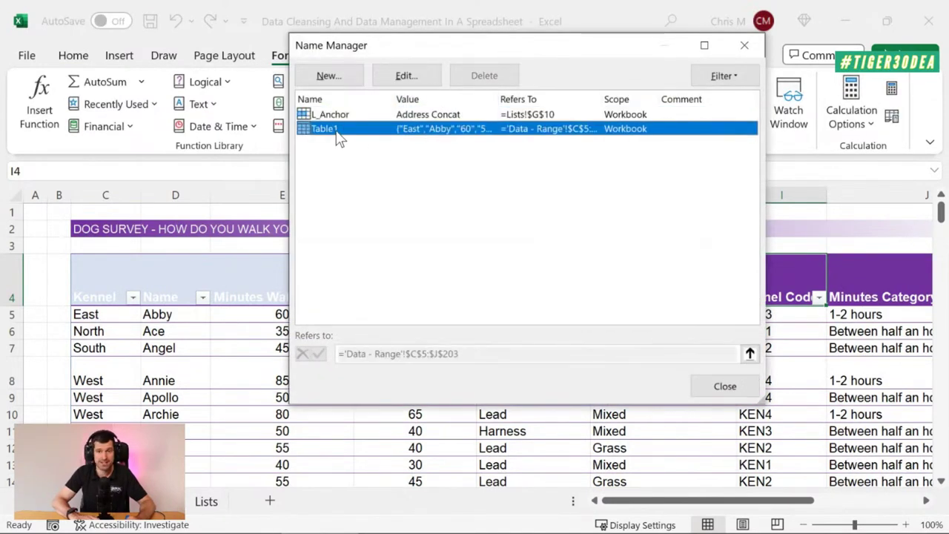
left_click(758, 46)
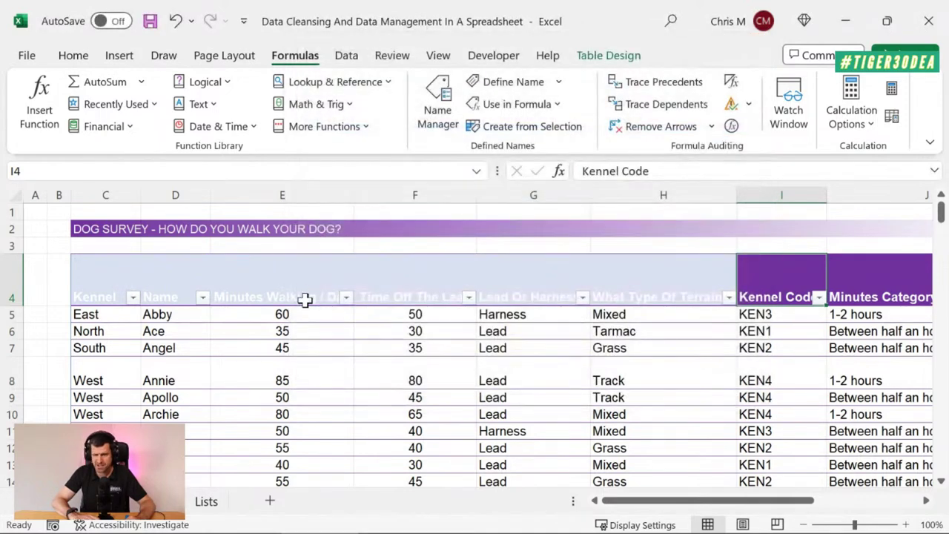
- Review the table's header cells in row 4, from Minutes Walking / Day to Kennel Code and back to Kennel
left_click(299, 280)
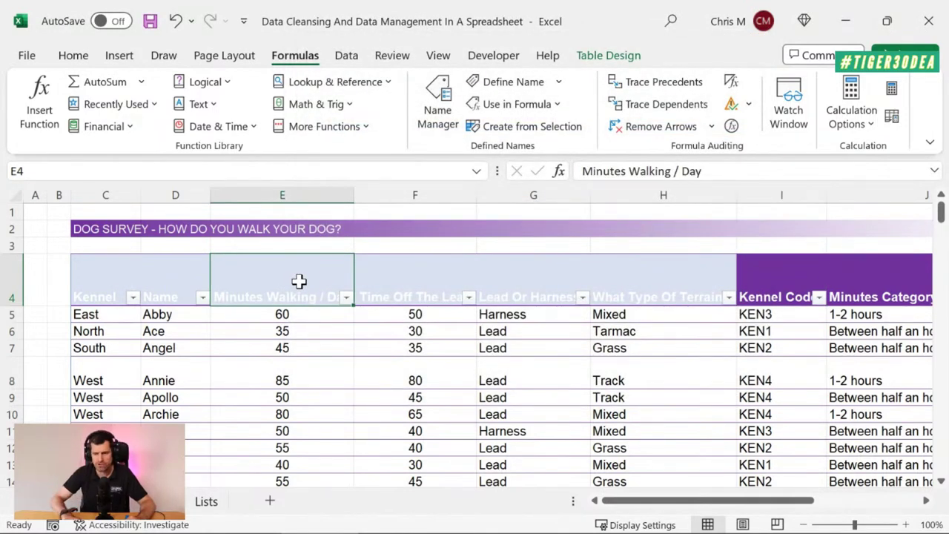
key("Right")
key("Right")
key("Right")
key("Right")
key("Right")
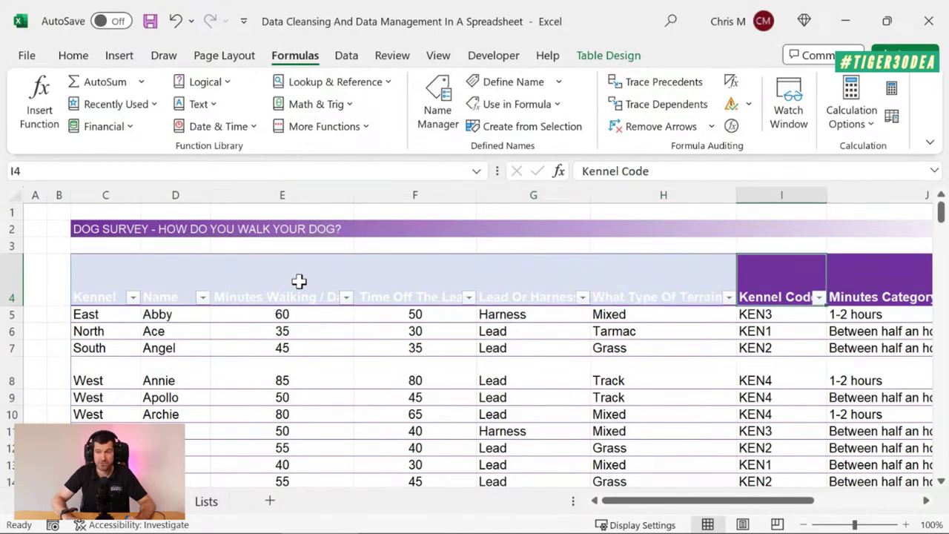
key("Left")
key("Left")
key("Left")
key("Left")
key("Left")
key("Left")
key("Left")
key("Left")
key("Left")
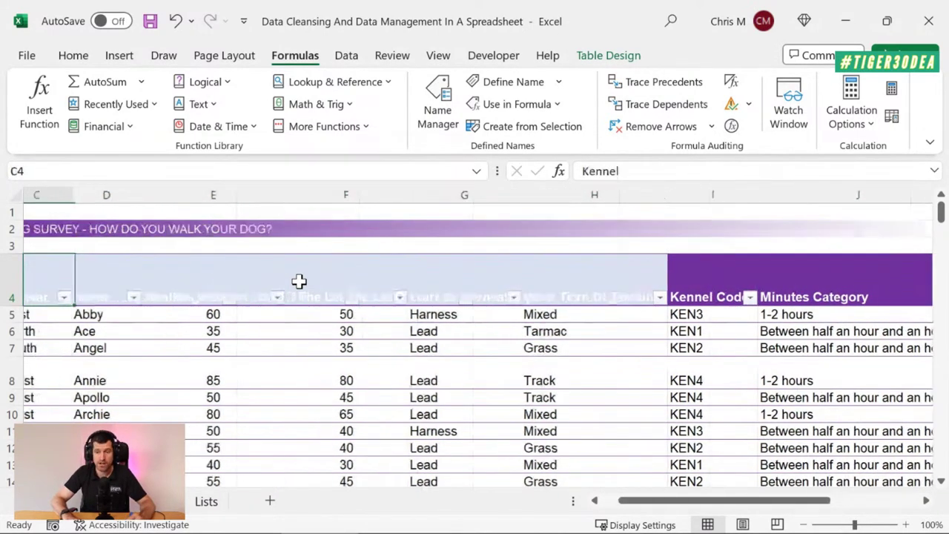
key("Right")
key("Right")
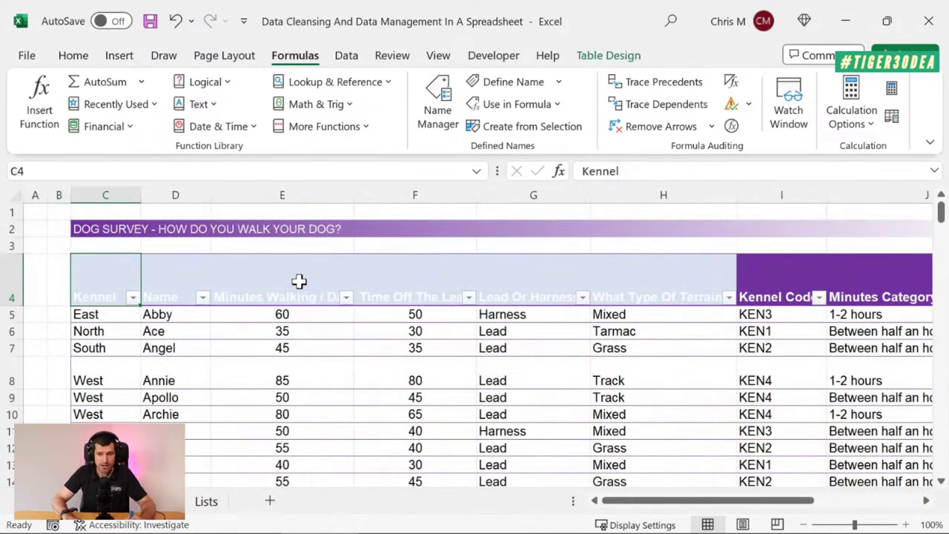
- Resize the table from its lower corner so that it extends down to row 219
key("ctrl+Down")
scroll(551, 339, "down", 5)
scroll(553, 340, "right", 2)
scroll(552, 340, "right", 2)
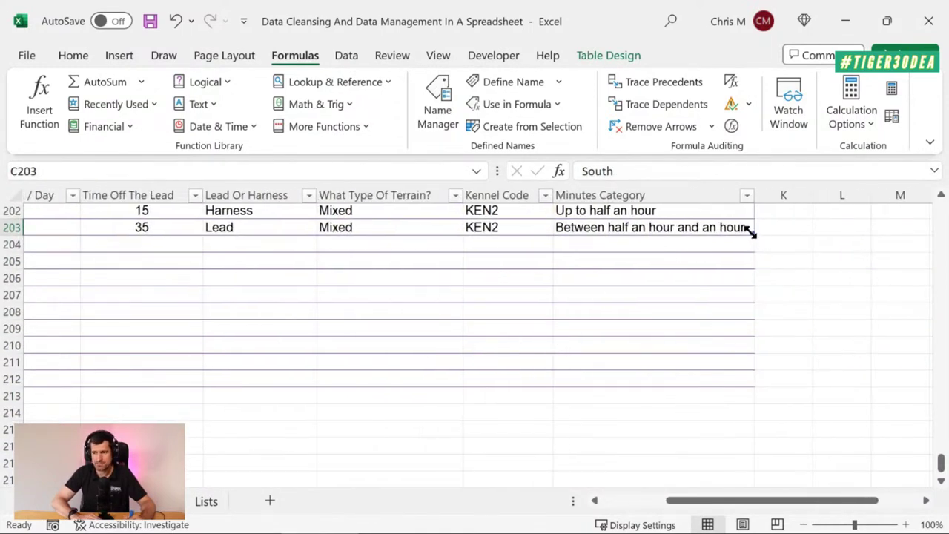
left_click_drag(751, 232, 746, 397)
scroll(753, 400, "down", 2)
left_click_drag(749, 297, 757, 401)
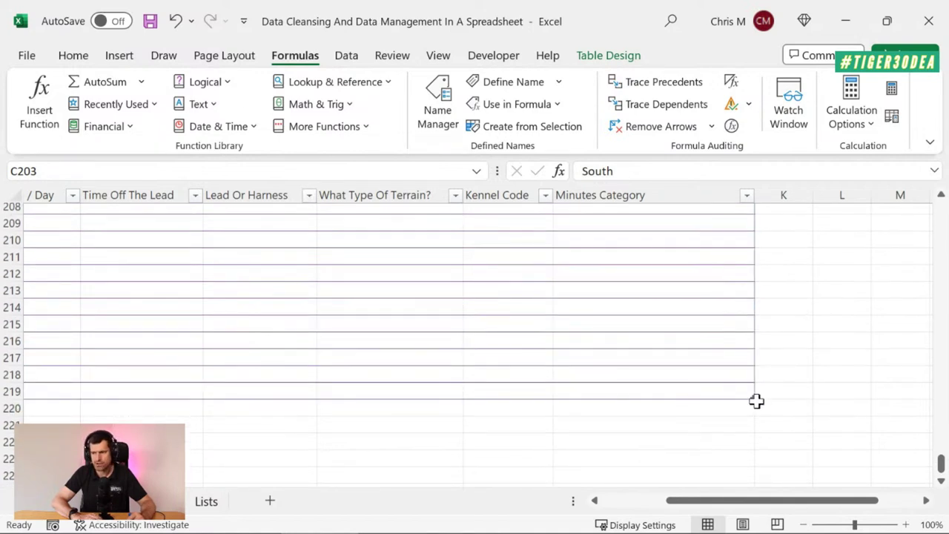
- Inspect the Kennel Code formulas in column I throughout the blank rows added to the table
left_click(514, 307)
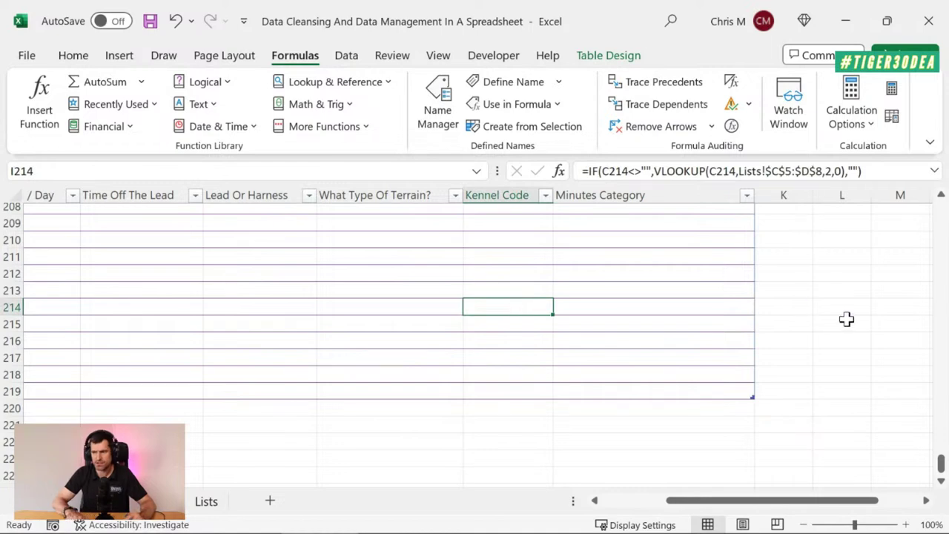
key("Down")
key("Down")
key("Down")
key("Down")
key("Down")
key("Up")
key("Up")
key("Up")
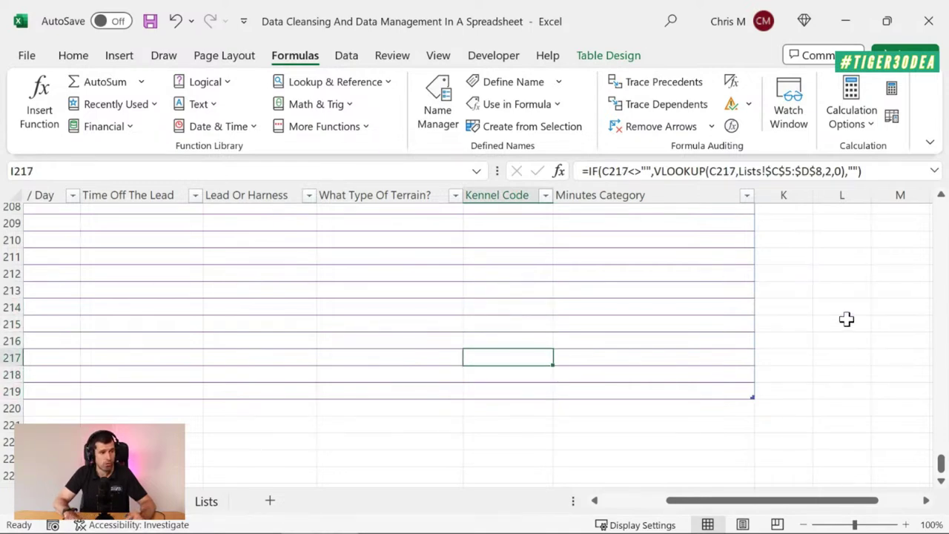
key("Up")
key("Up")
key("Up")
key("Up")
key("Up")
key("Up")
key("Up")
key("Up")
key("Up")
key("Up")
key("Down")
key("Down")
key("Down")
key("Down")
key("Down")
key("Down")
key("Down")
key("Down")
key("Down")
key("Down")
key("Down")
key("Down")
key("Down")
key("Down")
key("Down")
key("Down")
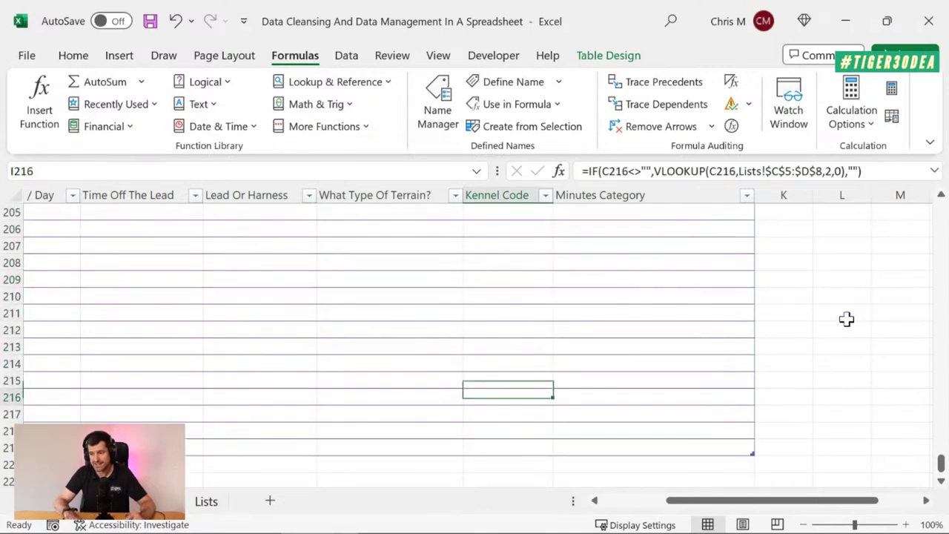
- Go to cell C220 directly beneath the extended table and view the area around the table's end
key("Left")
key("Left")
key("Left")
key("Left")
key("Left")
key("Left")
key("Left")
key("Left")
key("Up")
key("Up")
key("Right")
key("Right")
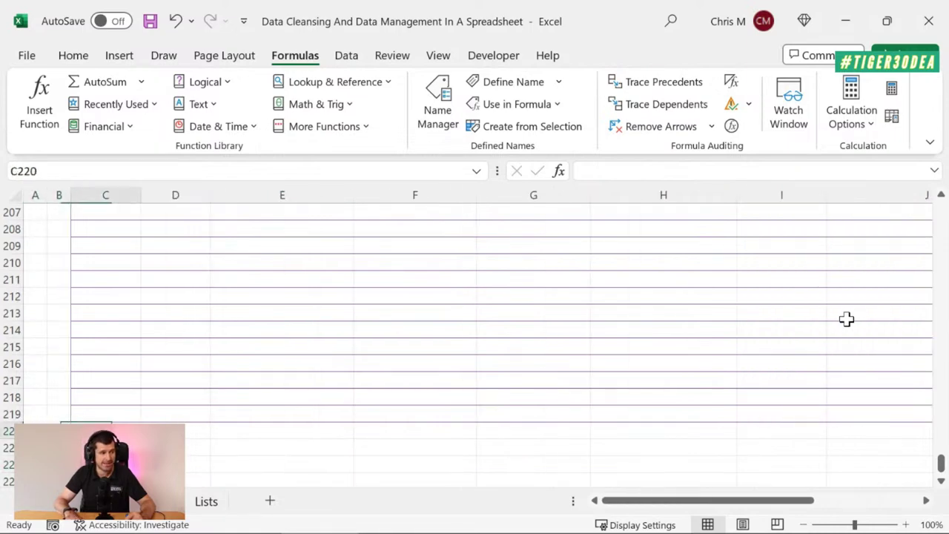
scroll(846, 319, "down", 2)
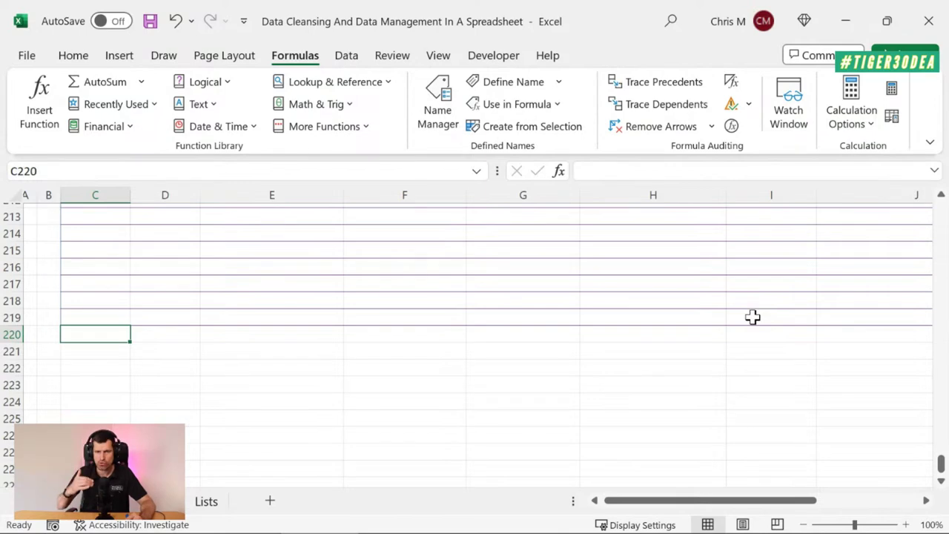
scroll(752, 317, "up", 1)
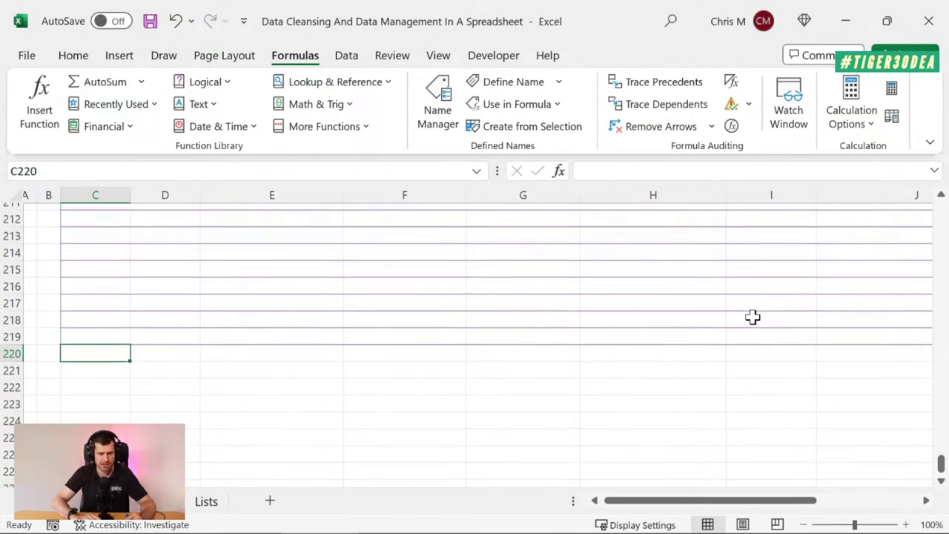
- Return from the end of the table to the Kennel header in cell C4
left_click(89, 285)
key("ctrl+Up")
key("ctrl+Up")
key("ctrl+Down")
key("Home")
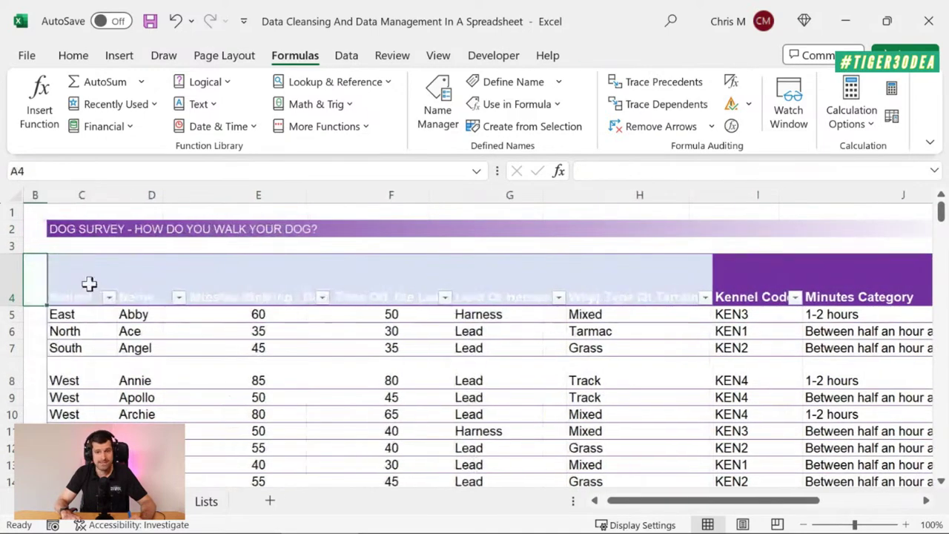
key("Right")
key("Right")
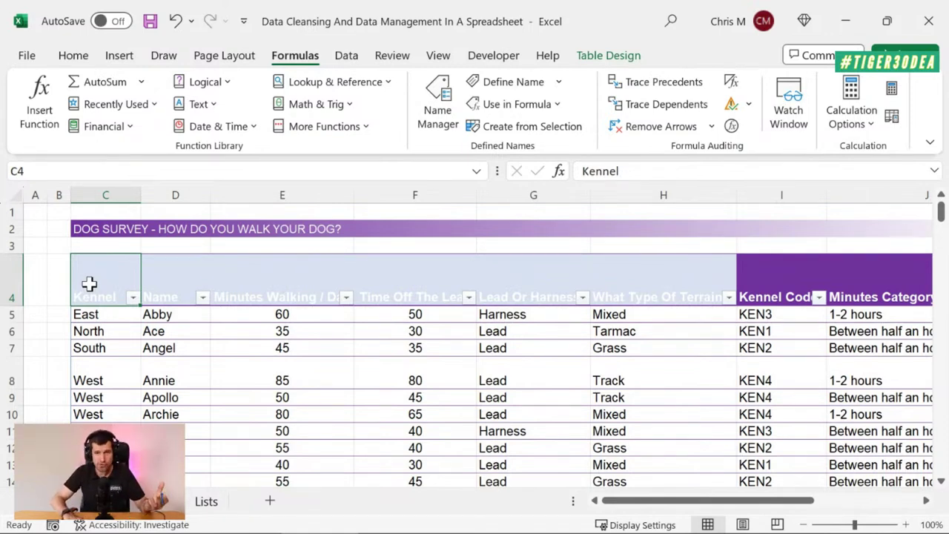
- Review the table's row 4 headers across to Minutes Category and go to blank cell L5 beside the table
key("Right")
key("Right")
key("Right")
key("Right")
key("Right")
key("Right")
key("Right")
key("Right")
key("Right")
key("Right")
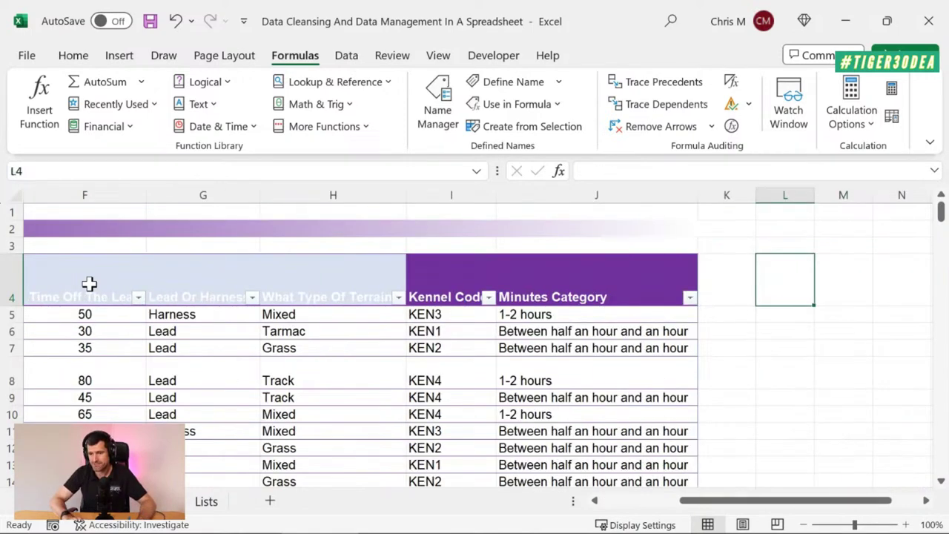
key("Left")
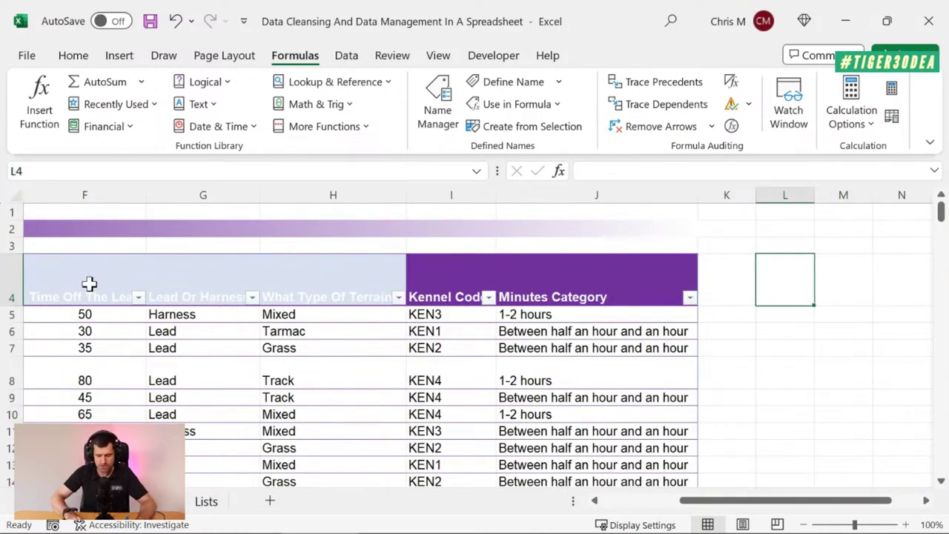
key("Down")
key("Left")
key("Right")
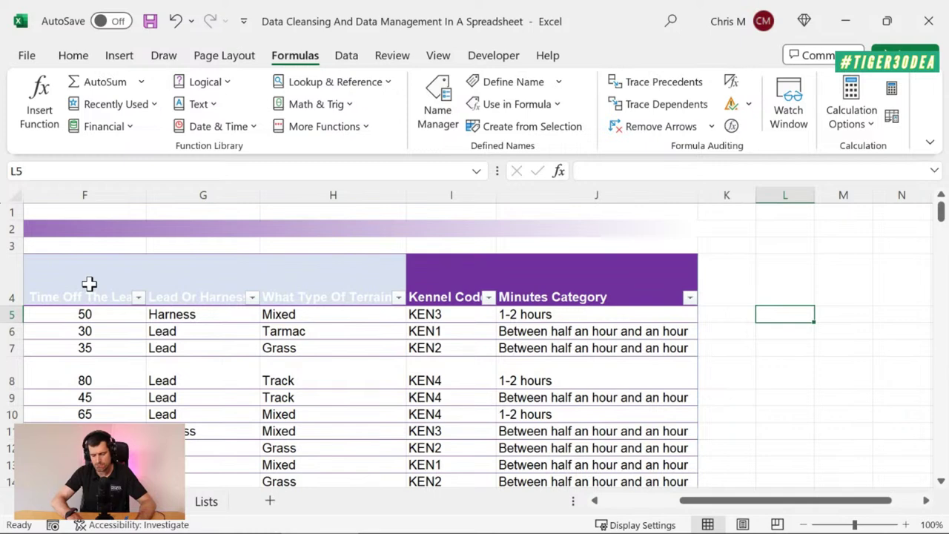
- Try a SUM formula in L5 that references the table's Time Off The Lead column, then discard it
type("=sum)")
key("BackSpace")
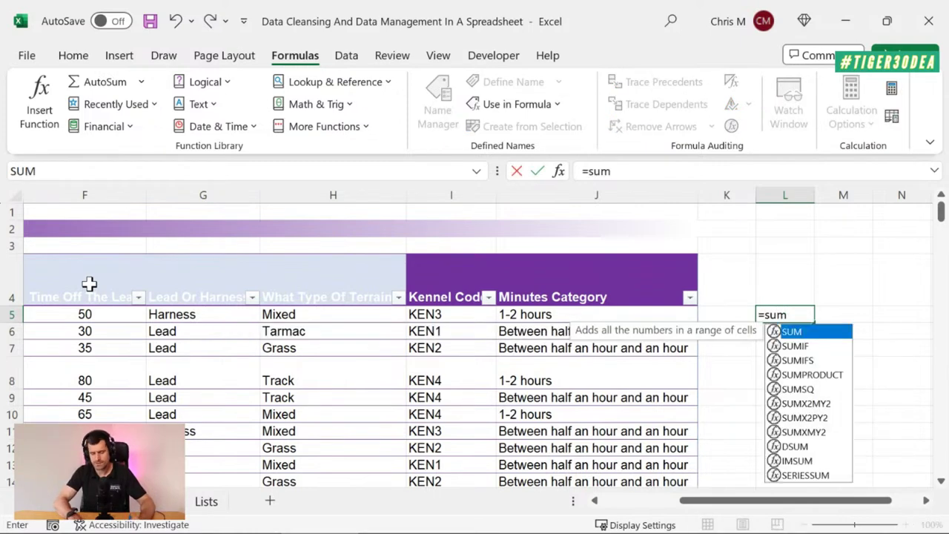
type("(")
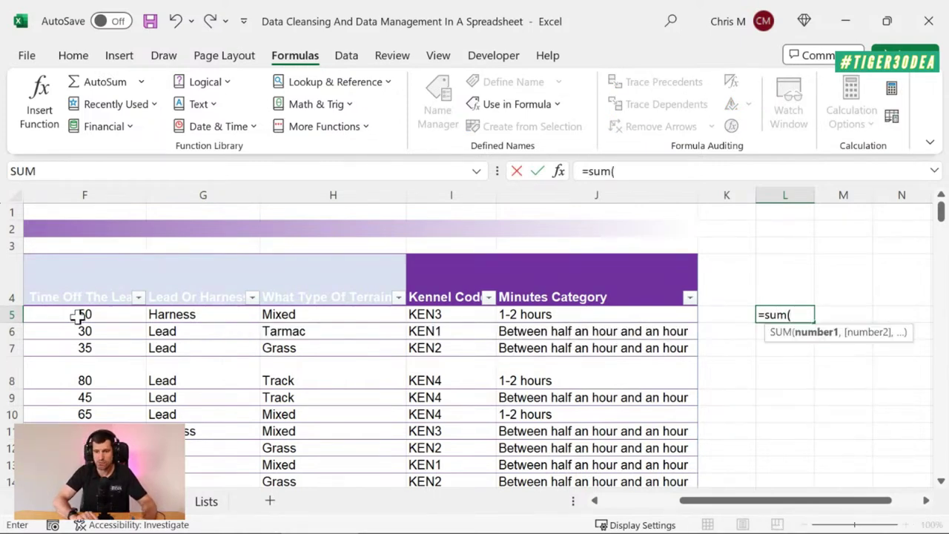
left_click(80, 315)
key("ctrl+shift+Down")
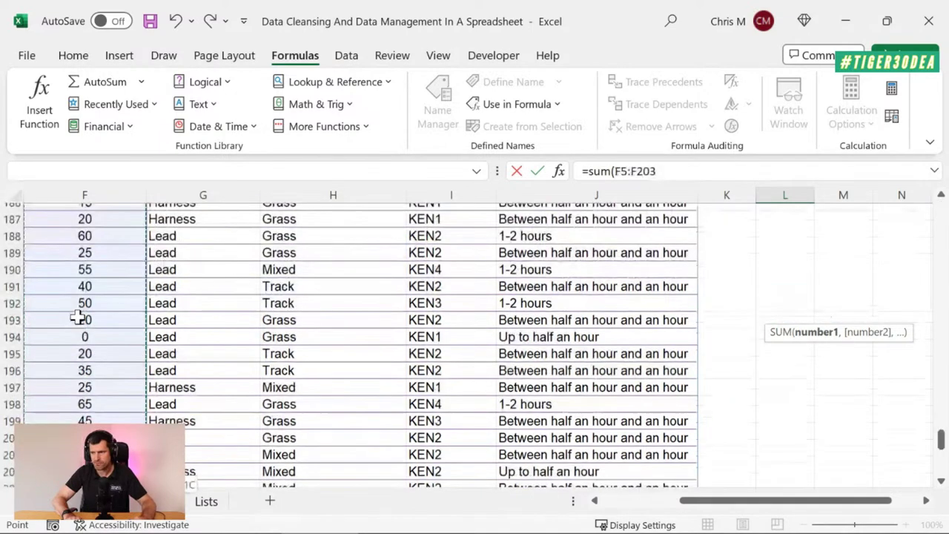
key("ctrl+Up")
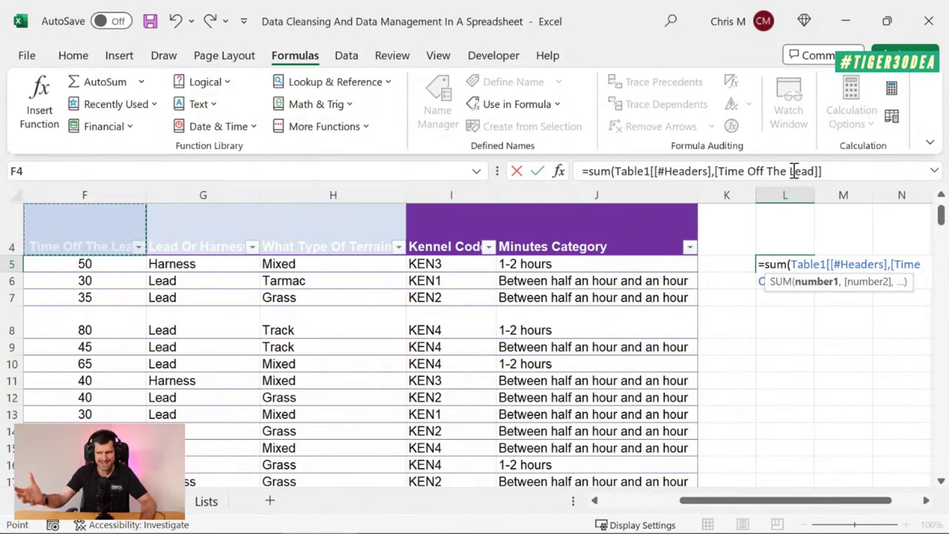
key("Escape")
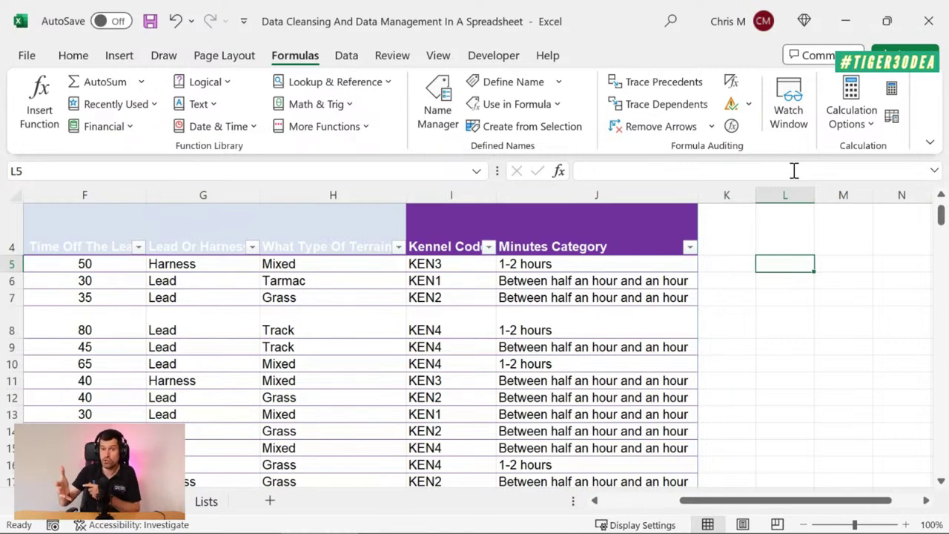
key("Up")
key("Up")
key("Up")
key("Up")
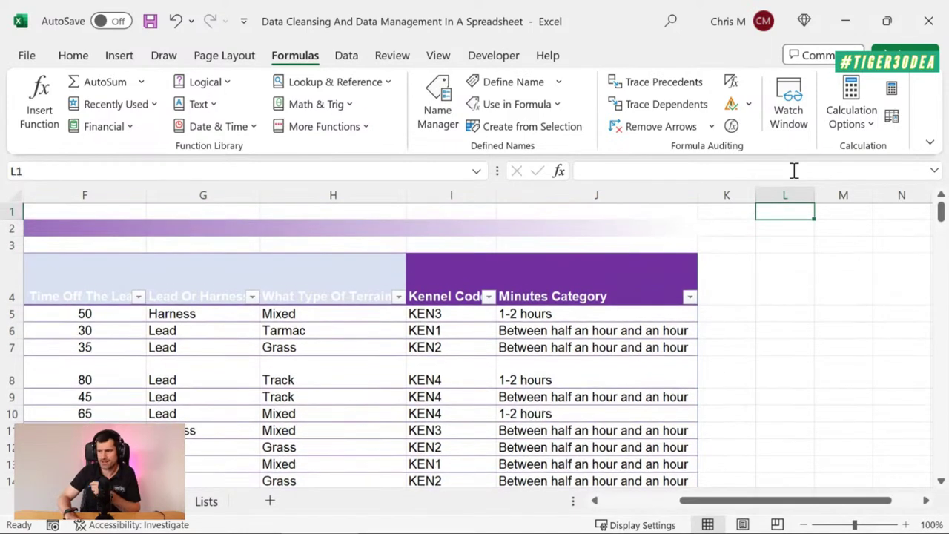
key("Down")
key("Down")
key("Down")
key("Down")
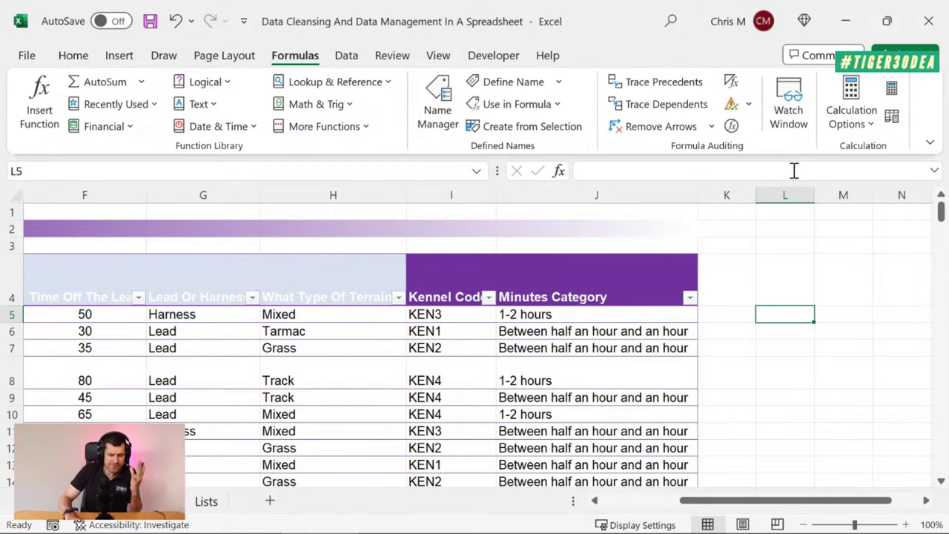
type("=unique(")
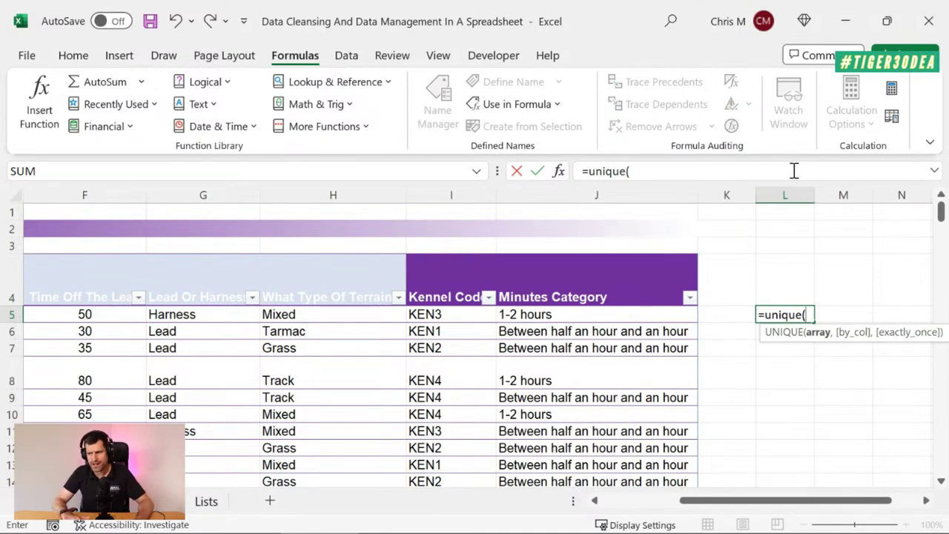
key("Escape")
key("Right")
key("Right")
key("Left")
key("Left")
key("Left")
key("Right")
- Start a FILTER formula in L5 with the survey data range C5:J203 as its array
type("=filter(")
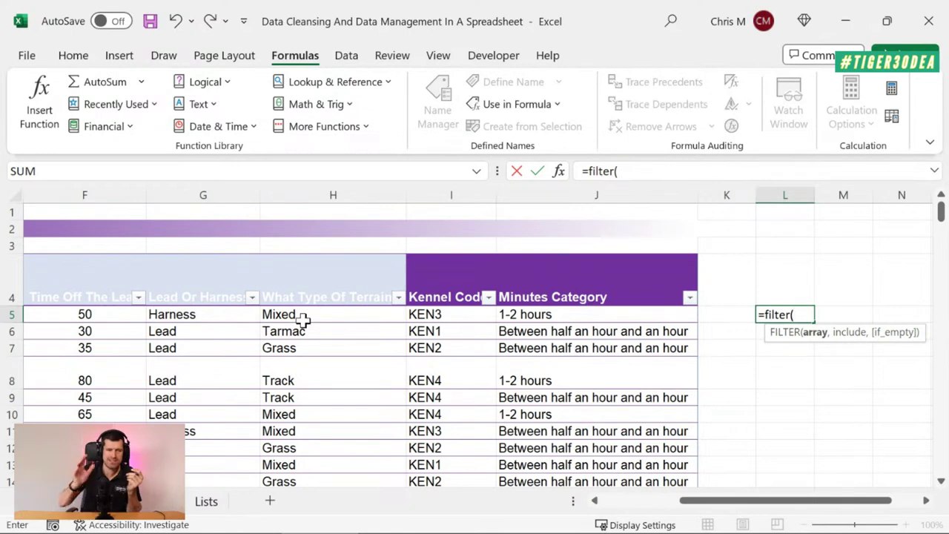
left_click(240, 317)
key("Left")
key("Left")
key("Left")
key("Left")
key("Left")
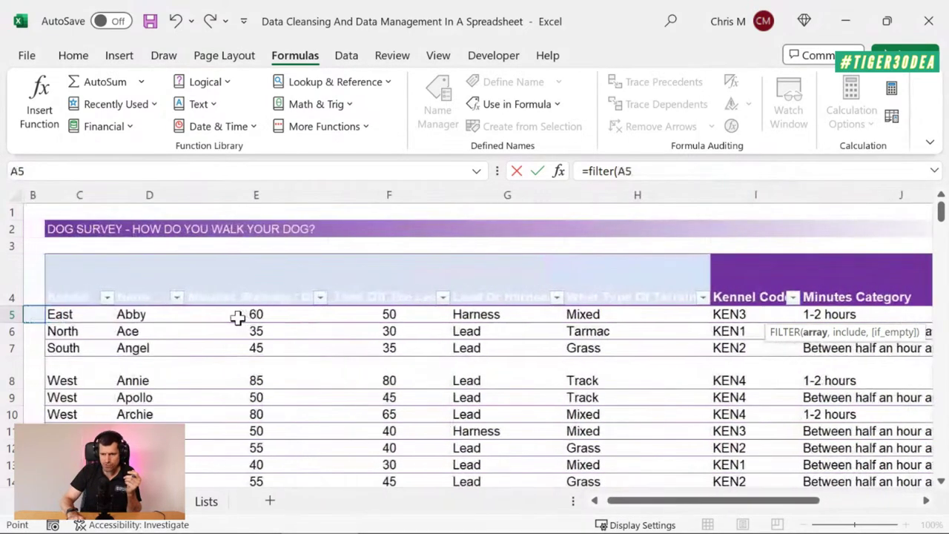
key("Right")
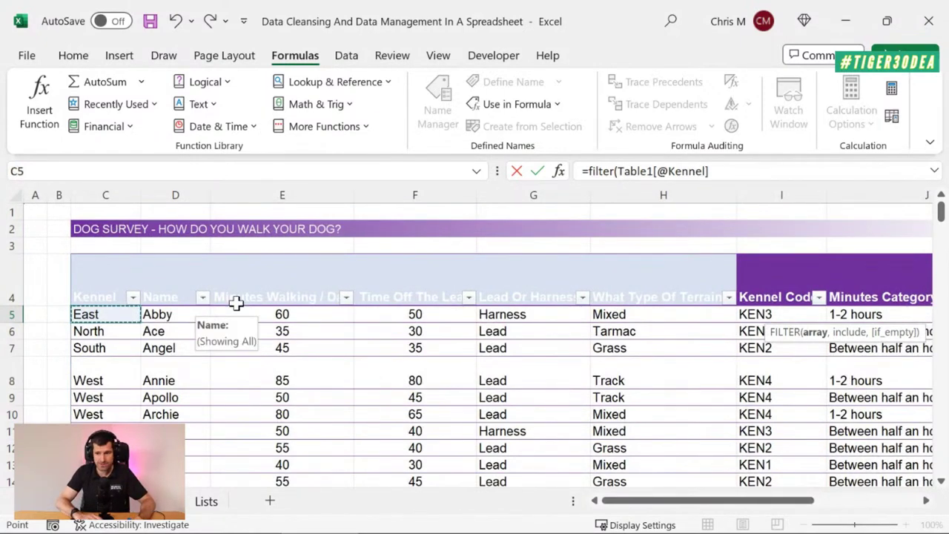
key("ctrl+shift+Right")
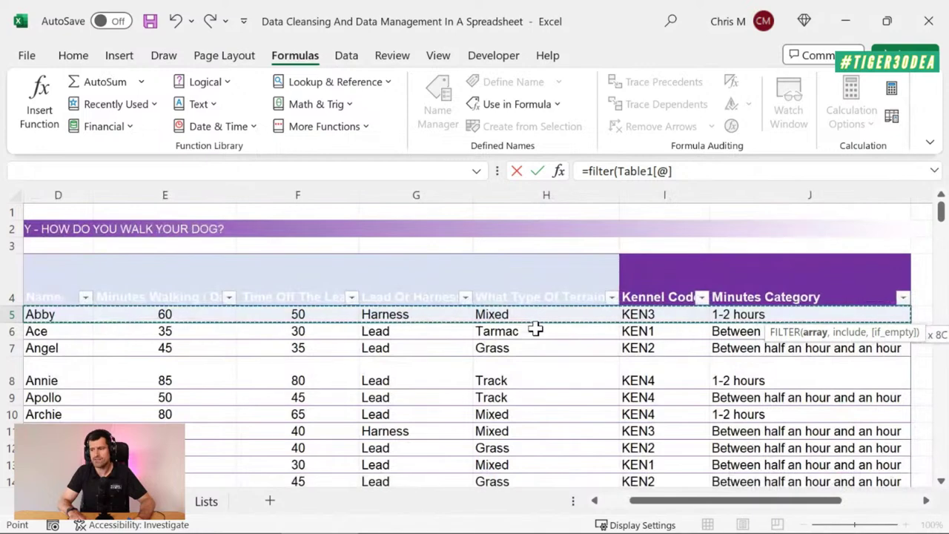
key("ctrl+shift+Down")
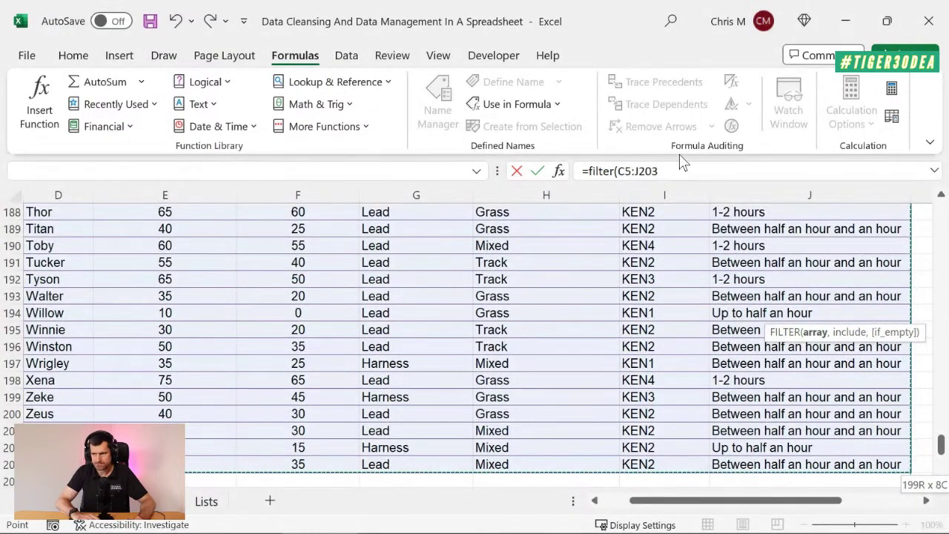
left_click(681, 167)
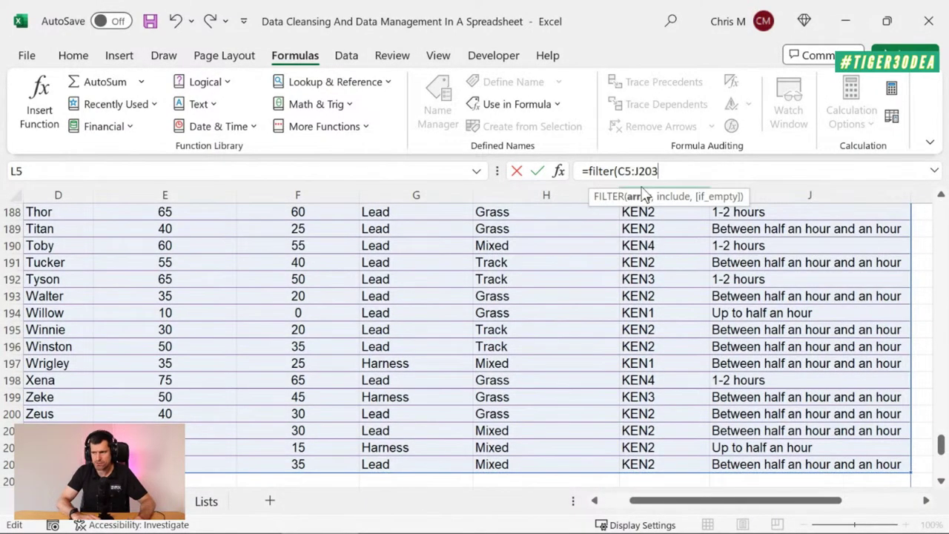
type(",")
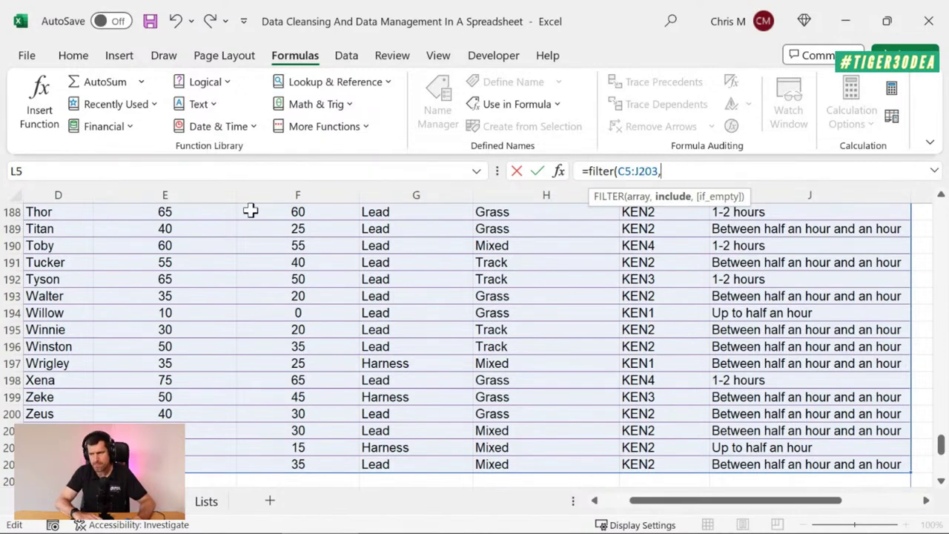
- Complete the FILTER formula with the include condition C4:C203="South" and enter it
left_click(62, 223)
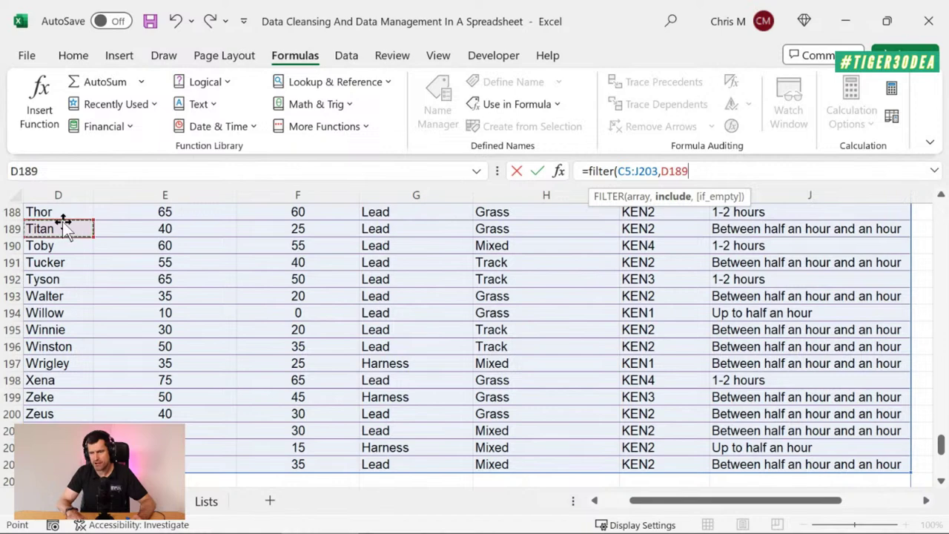
key("ctrl+Up")
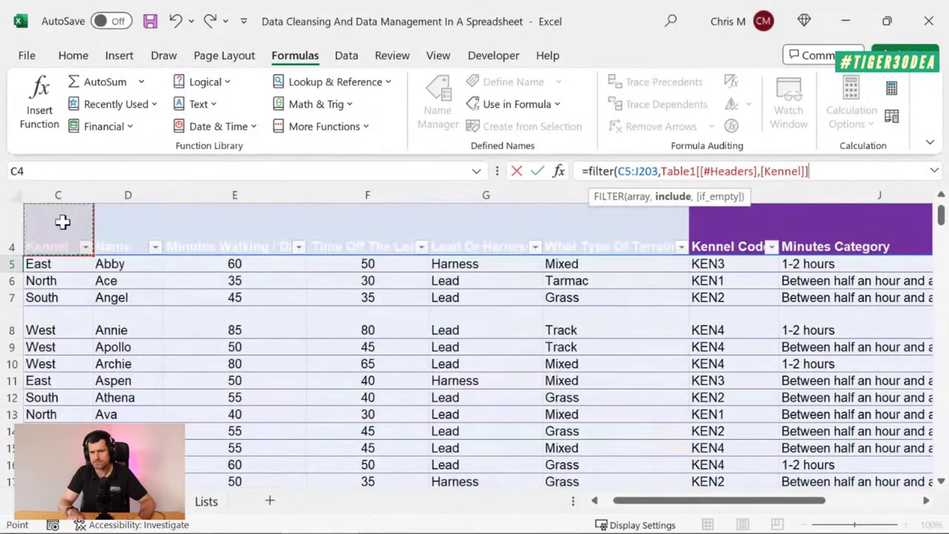
key("Left")
key("Right")
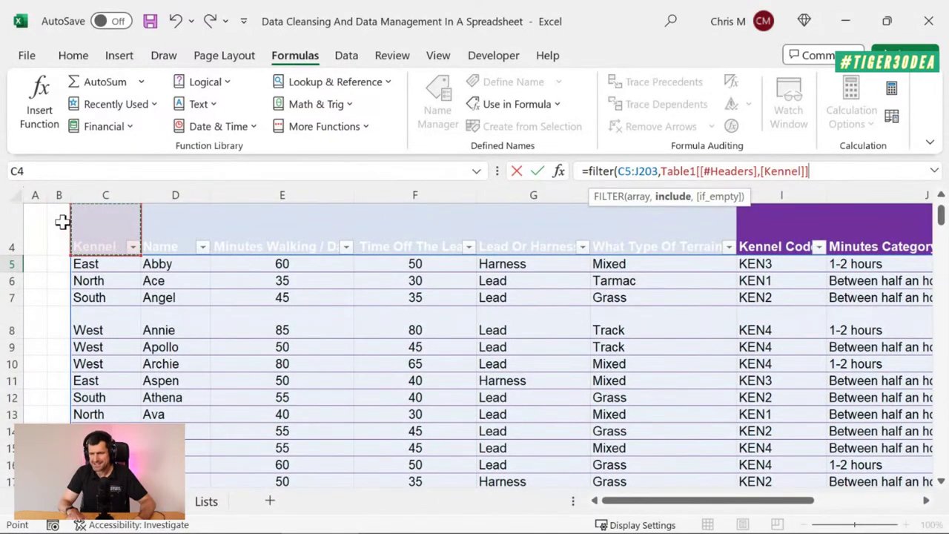
key("Right")
key("Left")
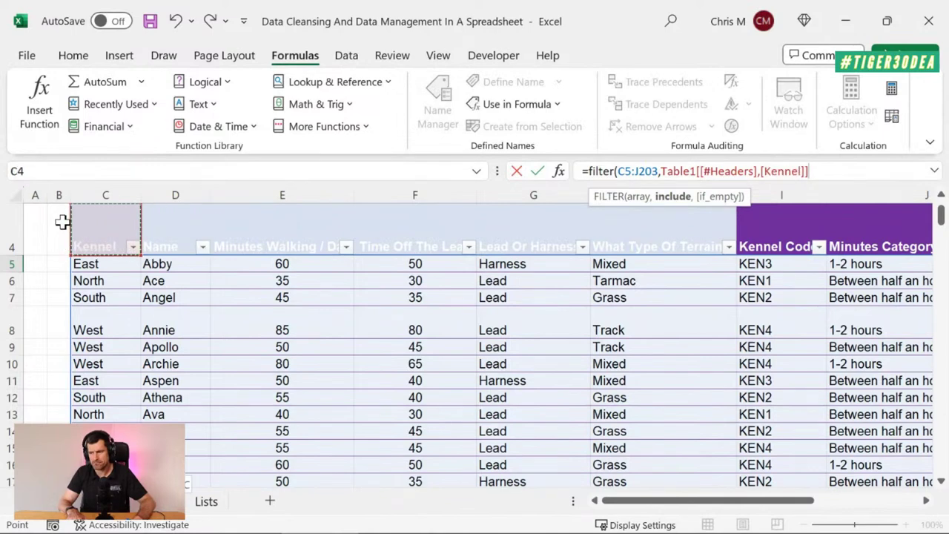
key("ctrl+shift+Down")
type("=filter(C5:J203,C4:C203=")
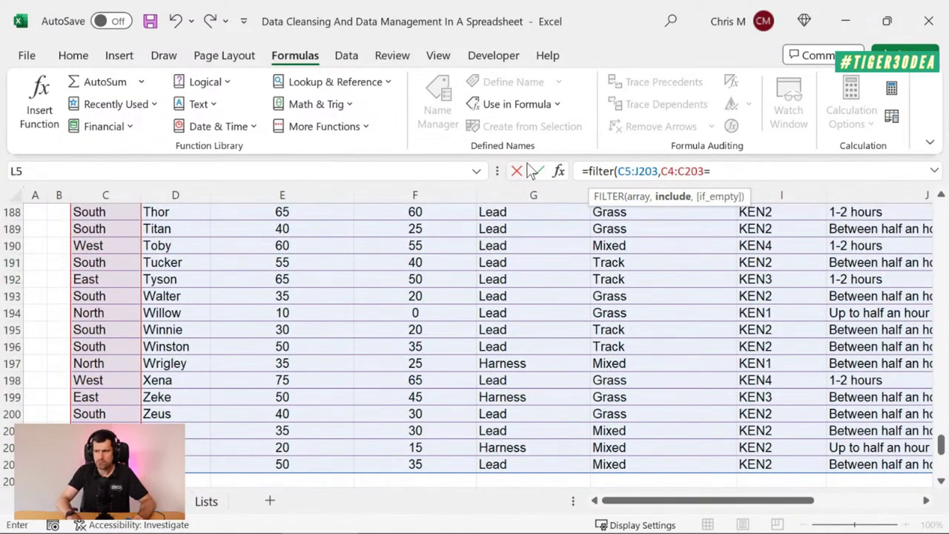
type("\"South\")")
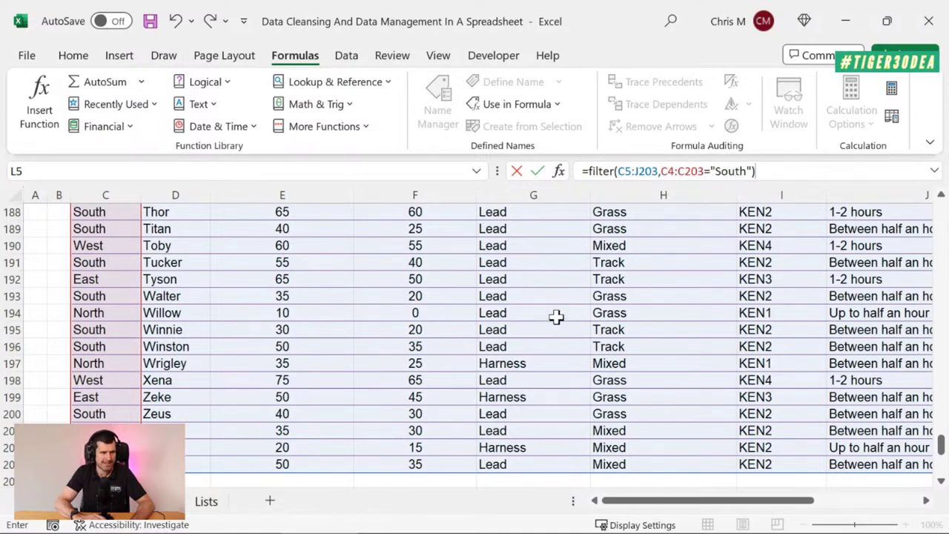
key("Return")
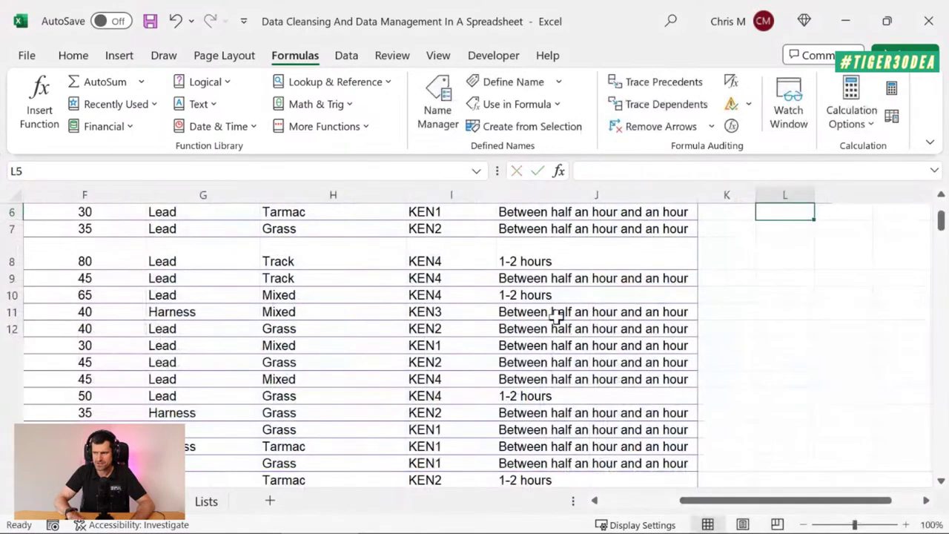
- Correct the FILTER formula's array in L5 to C4:J203, so it starts on the same row as the condition range
key("Up")
key("Up")
key("Down")
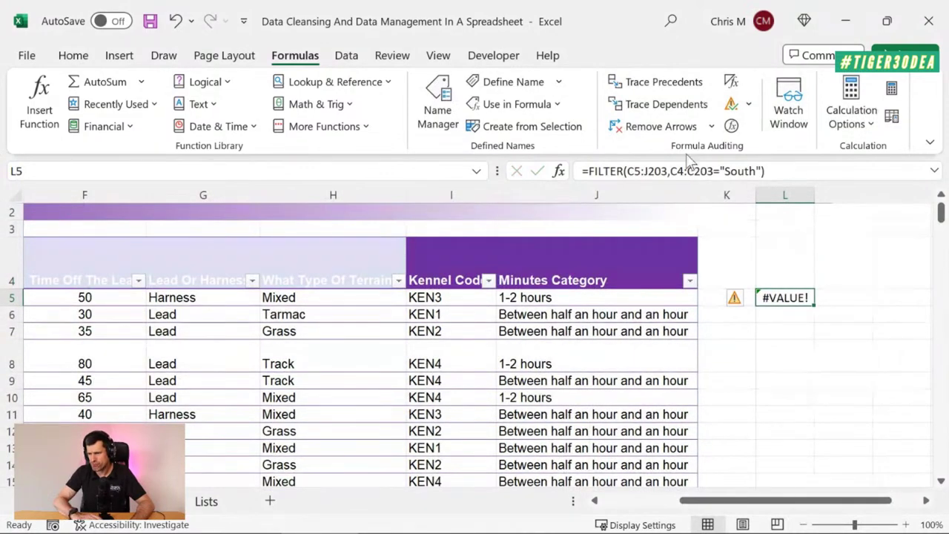
left_click(640, 171)
key("BackSpace")
type("4")
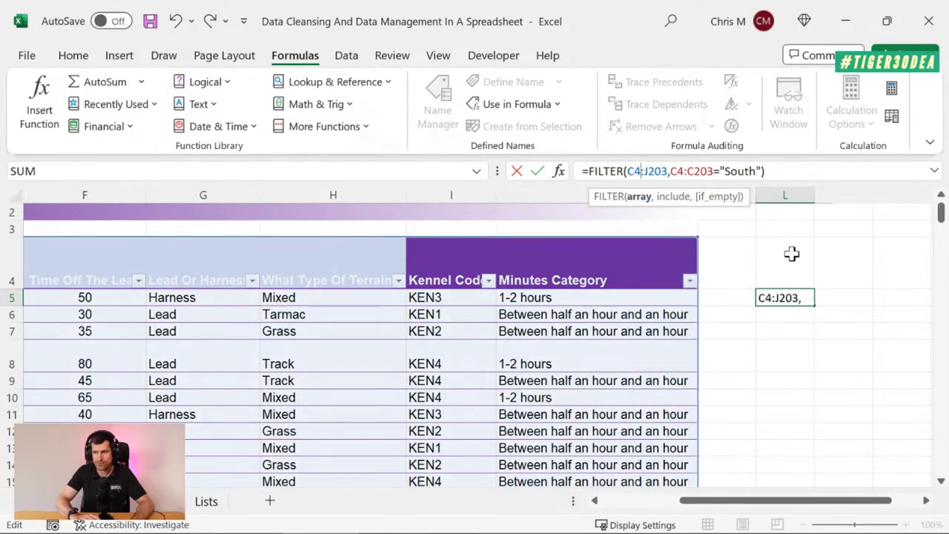
key("Return")
key("Up")
- Examine the filtered South kennel records across columns L to S and down through the rows
key("Right")
key("Right")
key("Right")
key("Right")
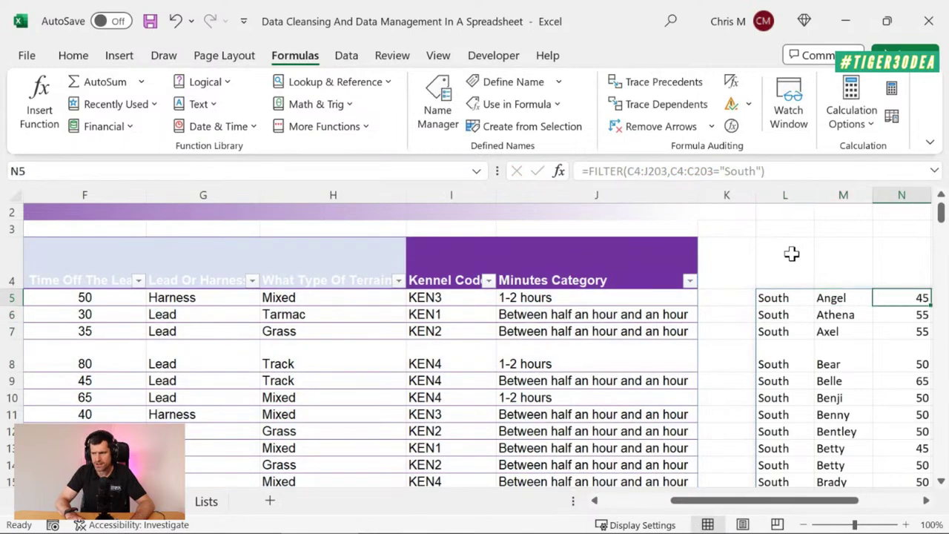
key("Right")
key("Right")
key("Right")
key("Right")
key("Right")
key("Right")
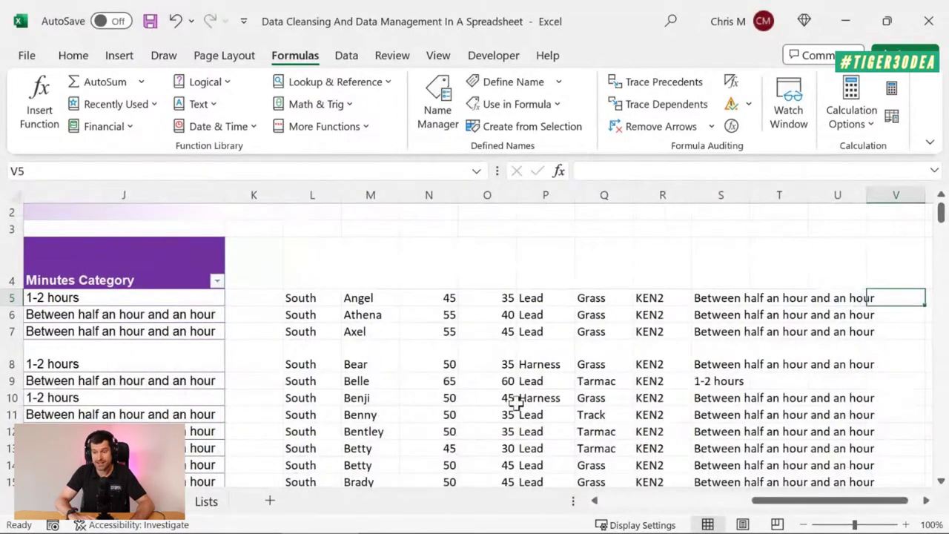
scroll(427, 370, "down", 1)
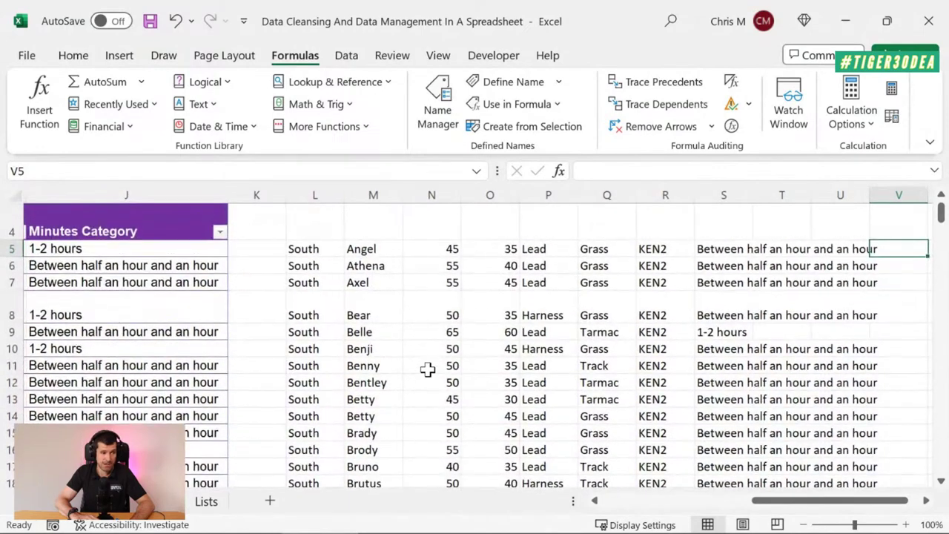
scroll(427, 370, "down", 20)
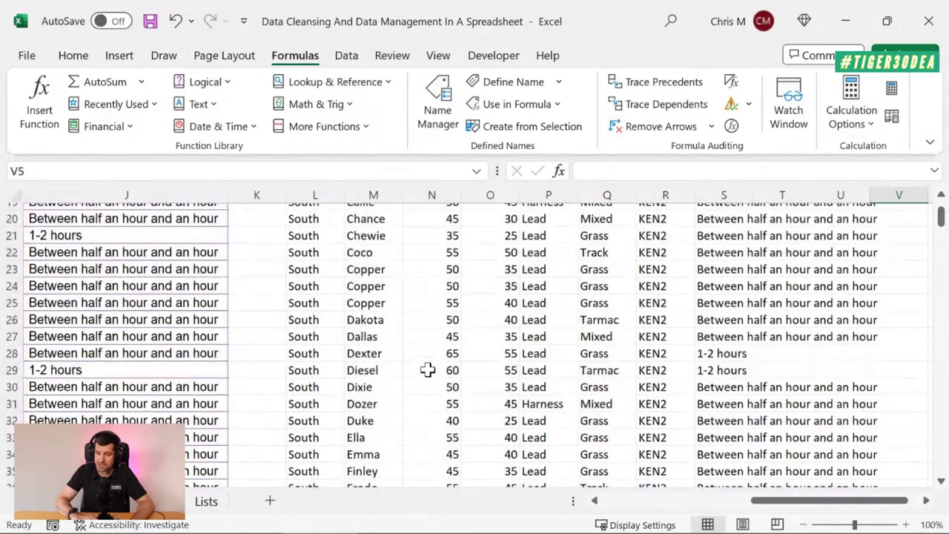
scroll(427, 369, "down", 2)
scroll(427, 369, "up", 20)
scroll(428, 370, "up", 14)
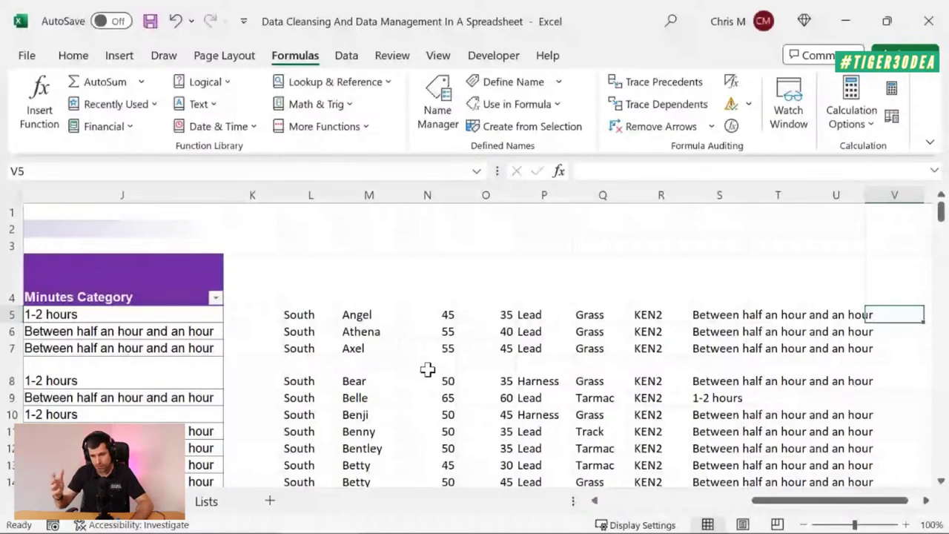
- Reselect cell L5 to inspect the FILTER formula behind the South kennel list
left_click(291, 314)
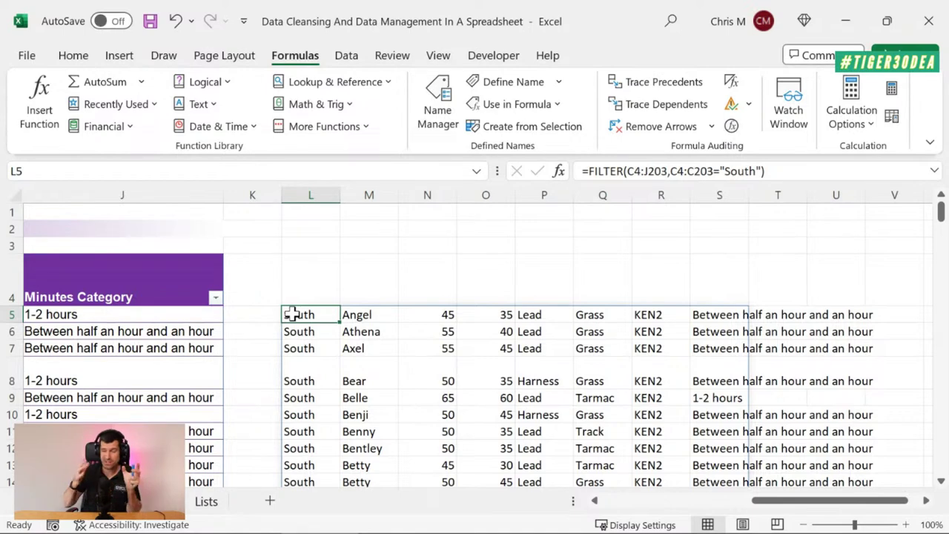
key("Left")
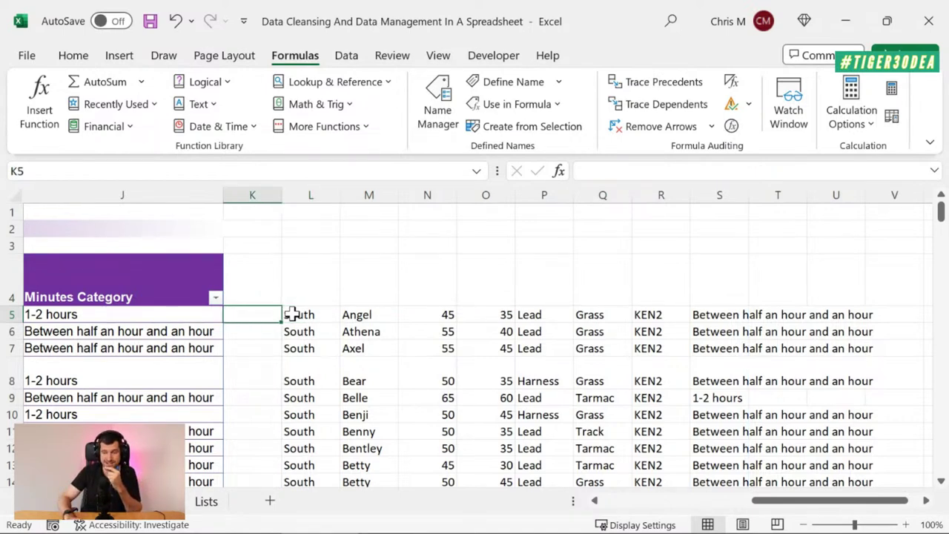
left_click(291, 315)
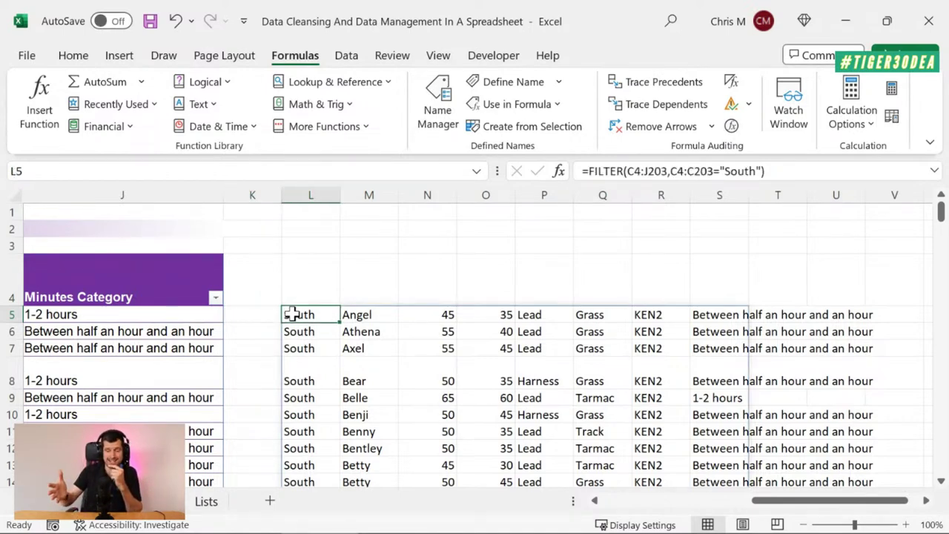